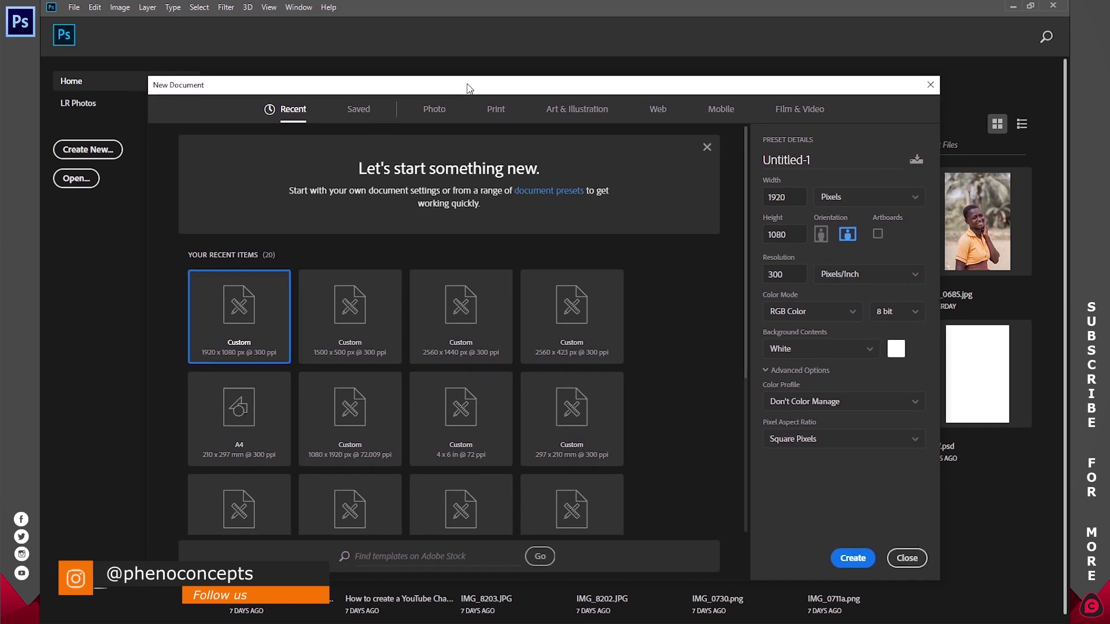
Step: Create a new A4 portrait document, 210 x 297 mm at 300 ppi, and fit the whole page on screen
left_click(227, 426)
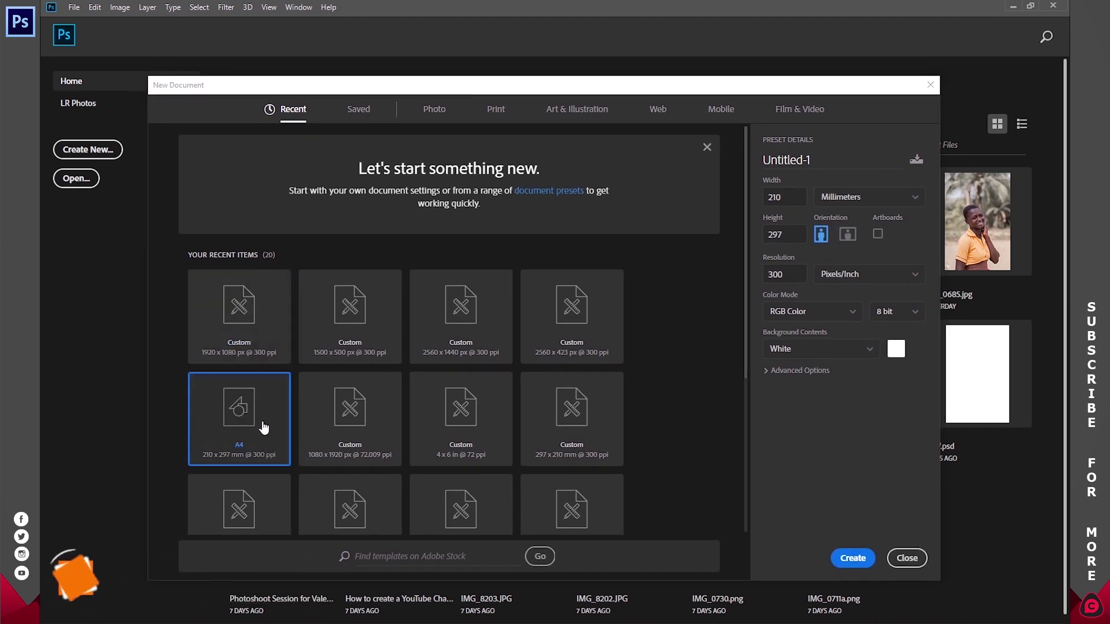
left_click(870, 558)
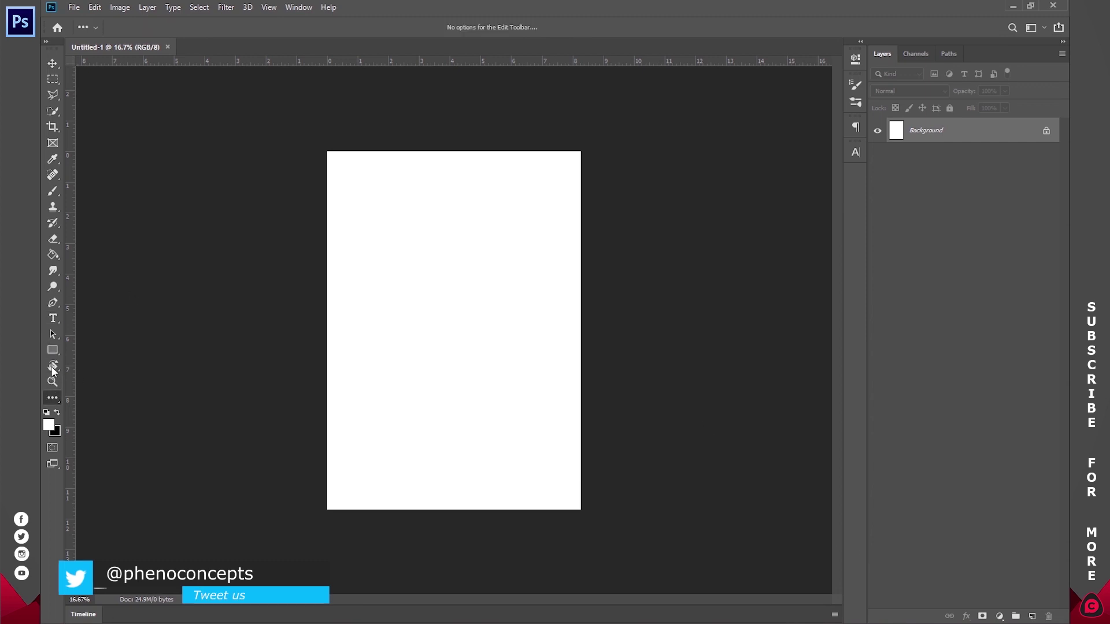
left_click(53, 382)
left_click(406, 29)
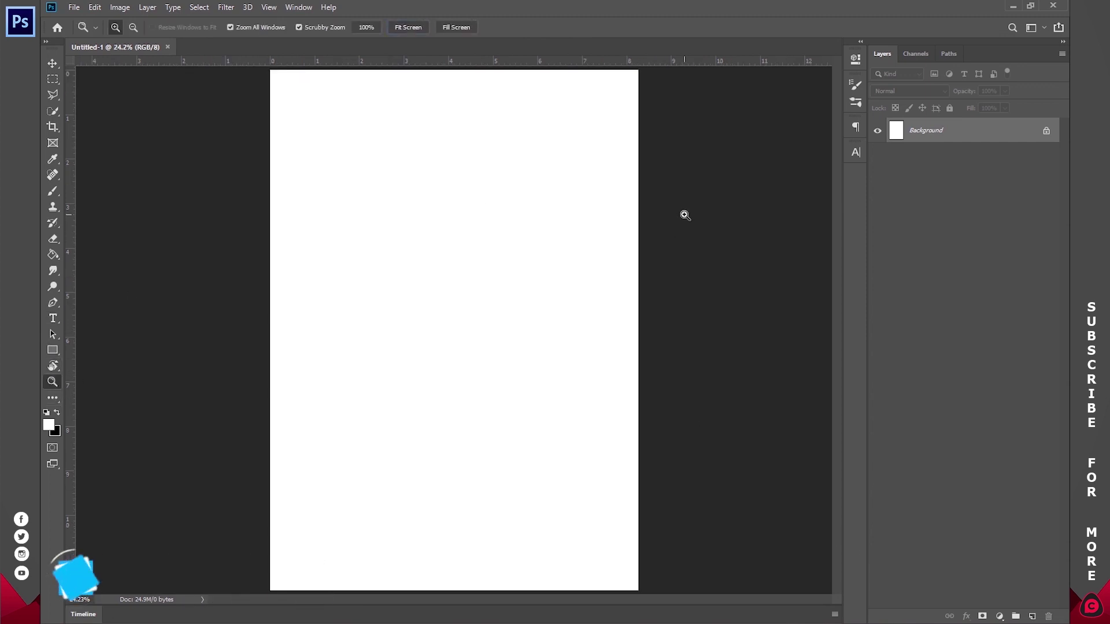
Step: Create a guide layout of three columns without a gutter, and add a vertical guide at the page's horizontal center
left_click(269, 7)
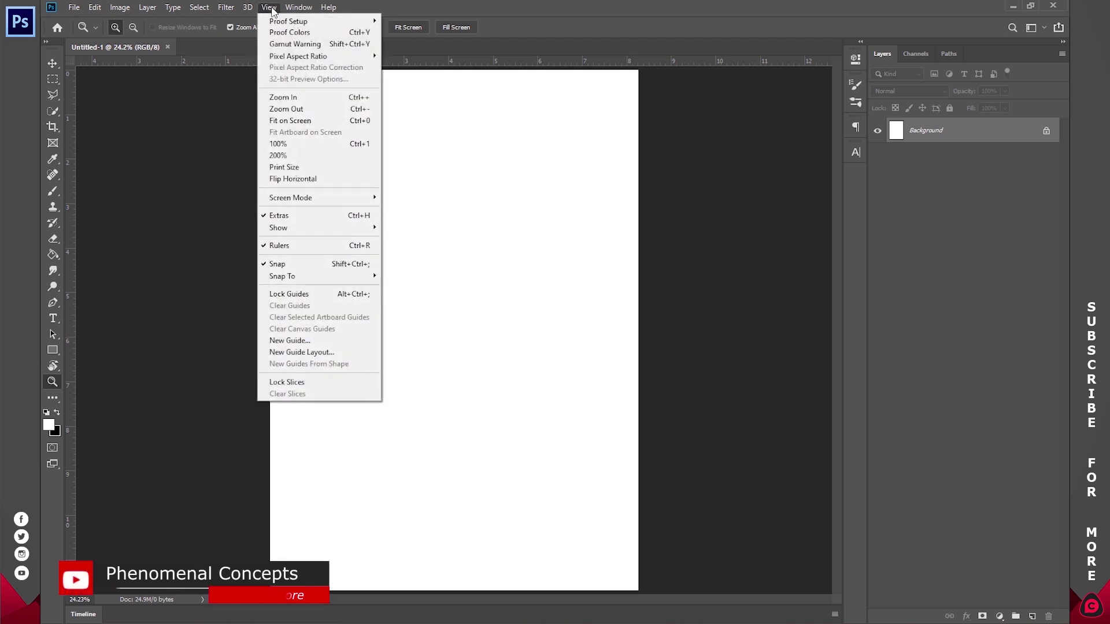
left_click(287, 353)
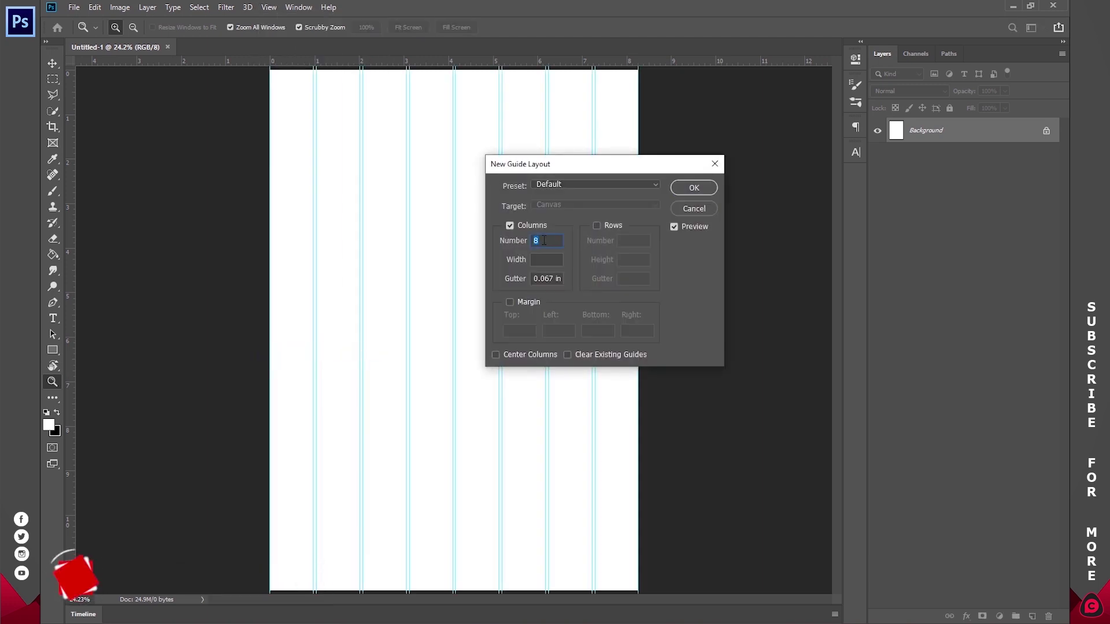
type("3")
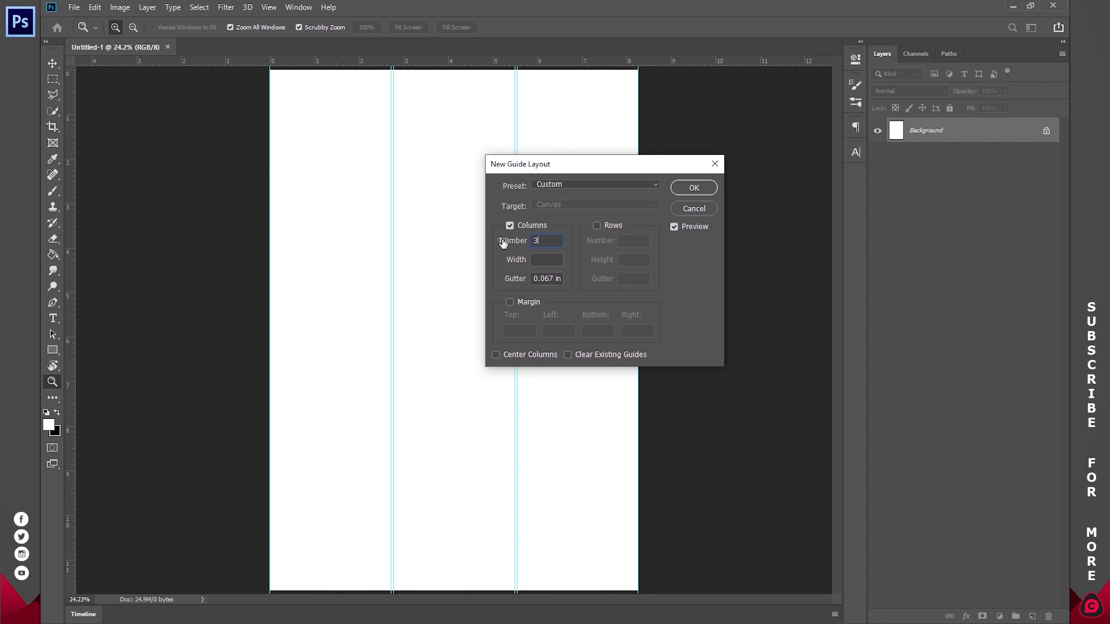
double_click(548, 282)
key("BackSpace")
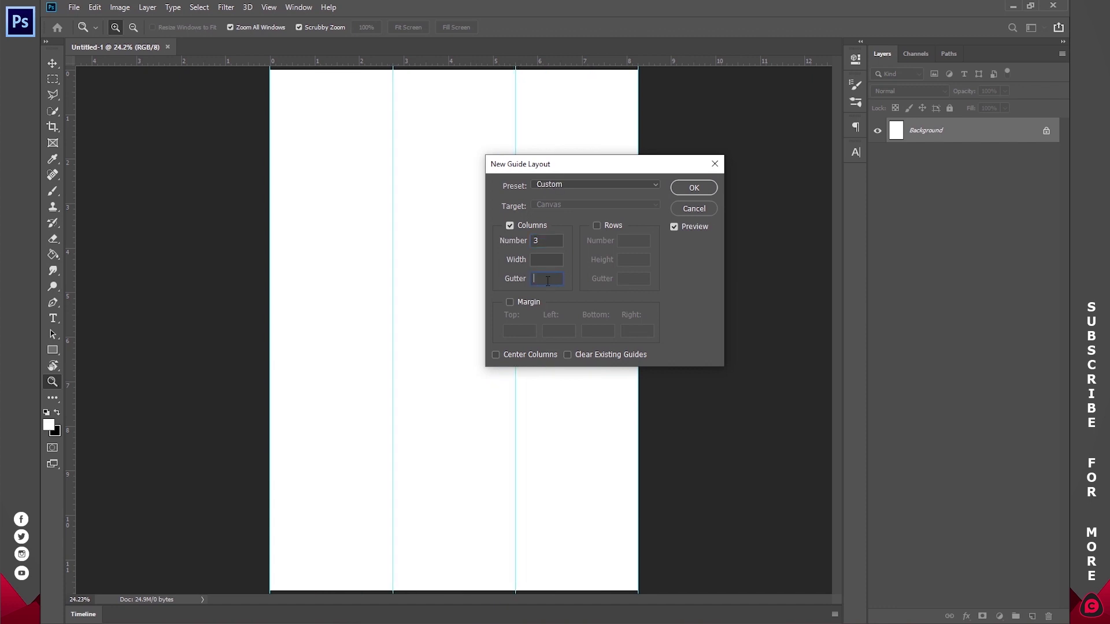
left_click(694, 187)
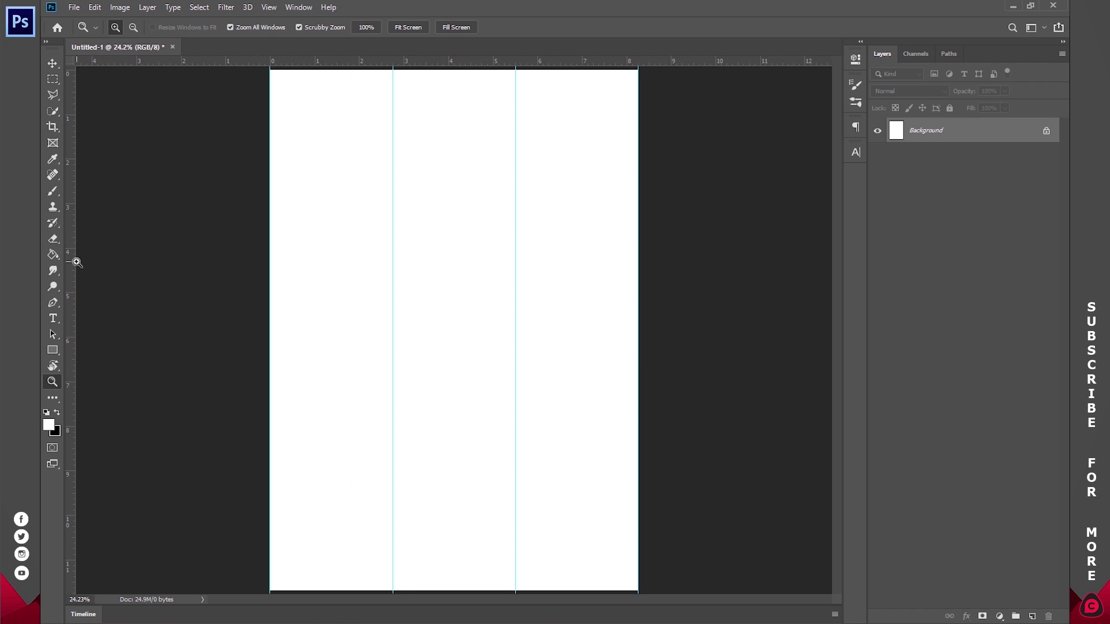
left_click_drag(70, 265, 454, 252)
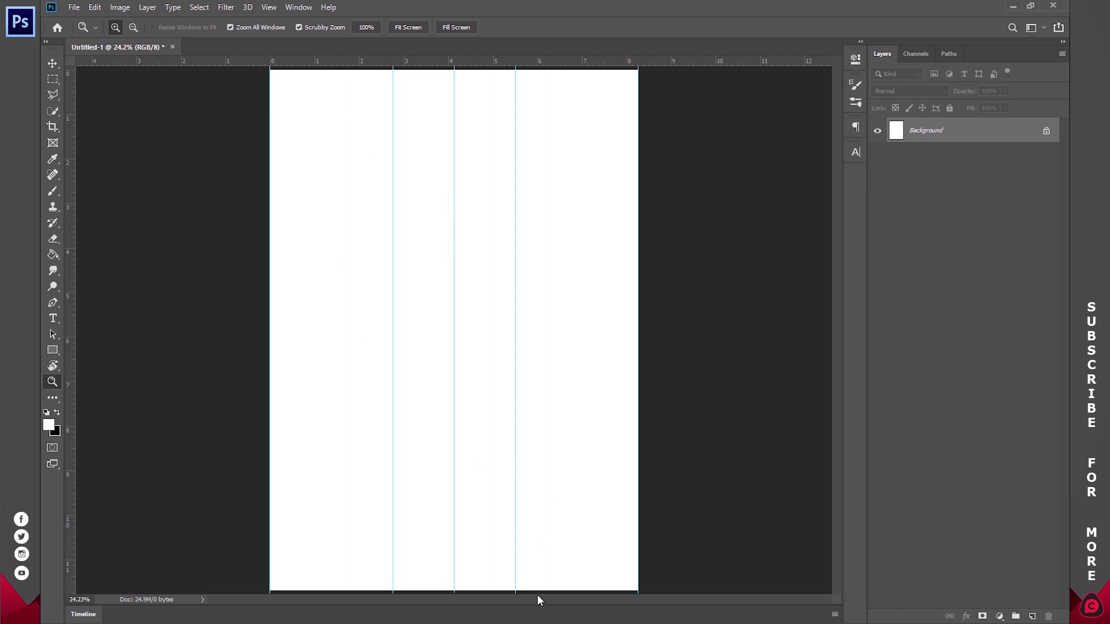
Step: Switch to the Word document, copy the first "Premium" and "GHc 30 / month" lines, and return to Photoshop
mouse_move(538, 602)
left_click(529, 570)
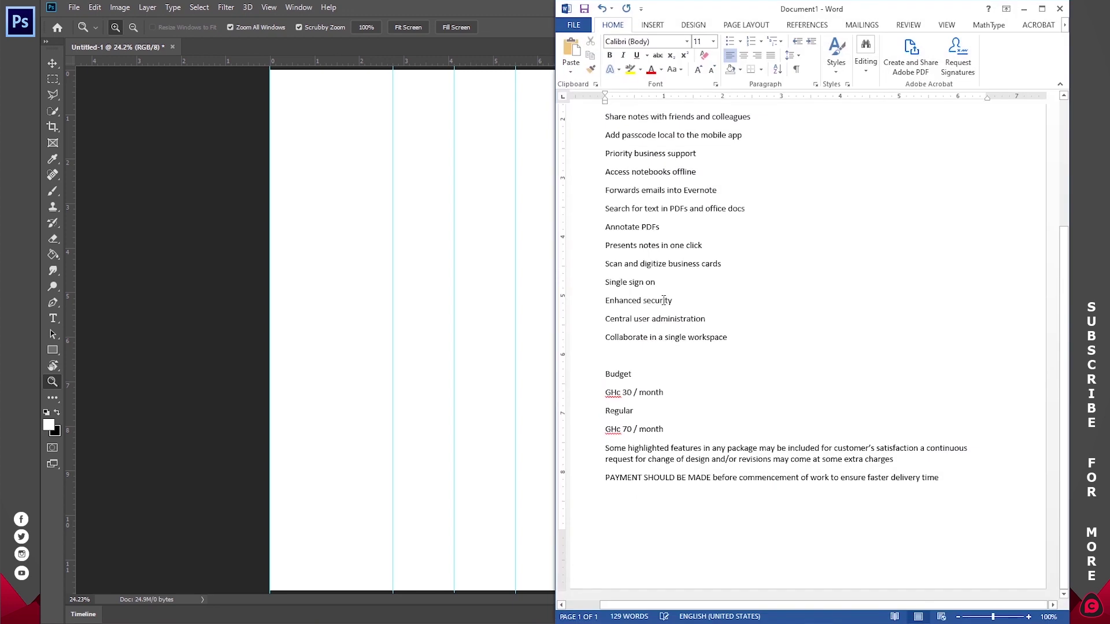
scroll(664, 300, "up", 3)
left_click_drag(664, 172, 604, 151)
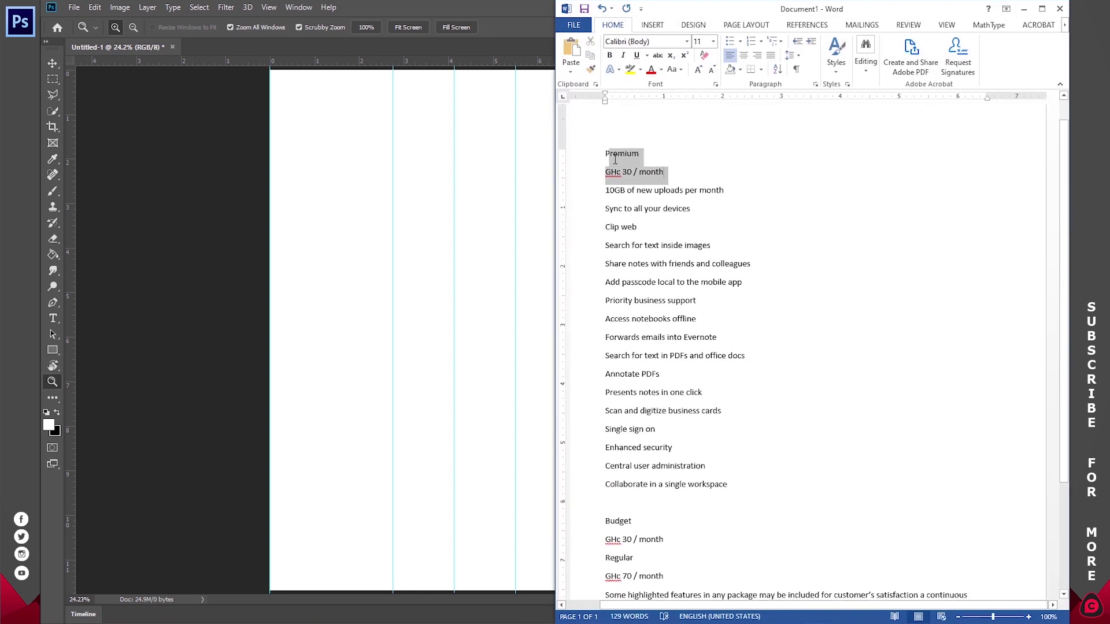
right_click(628, 159)
left_click(673, 182)
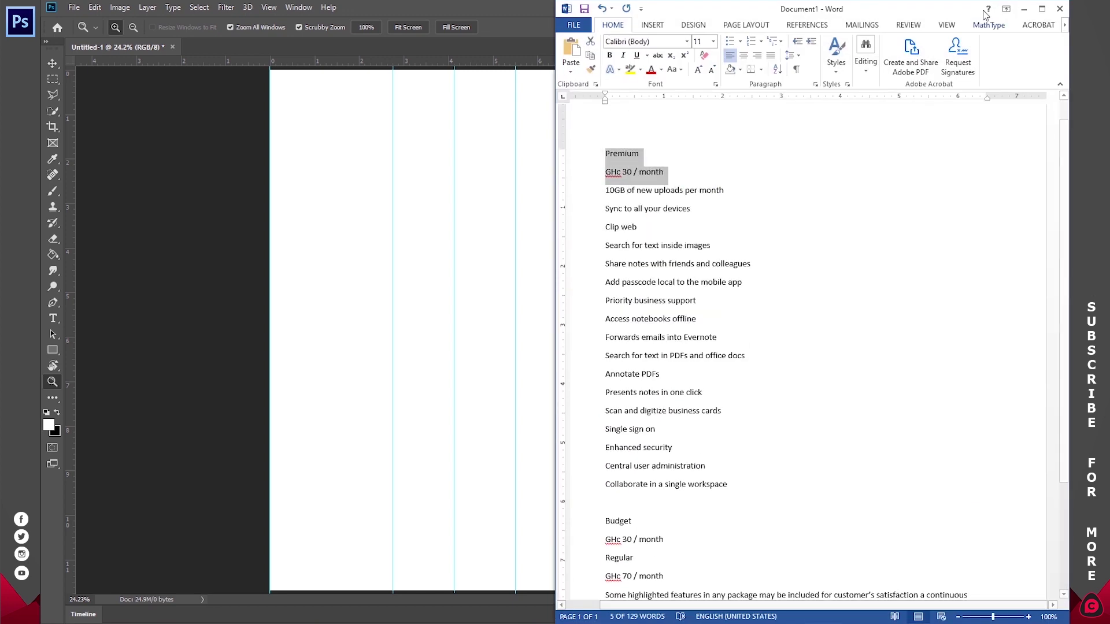
left_click(1024, 8)
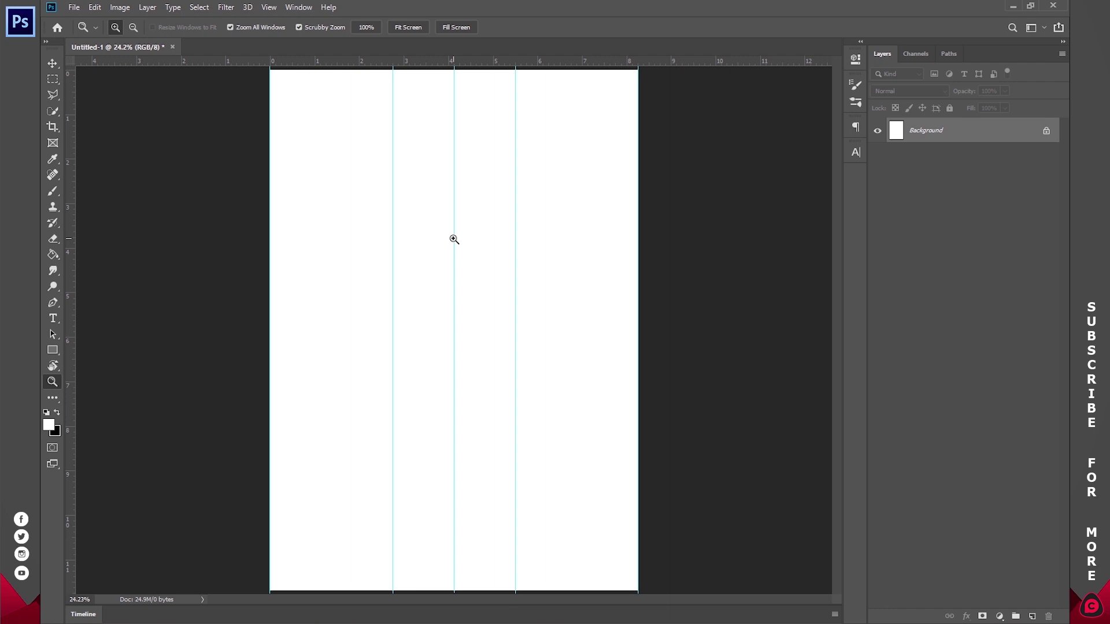
Step: Paste the copied Premium price lines onto the page as a text layer in black (000000)
key("t")
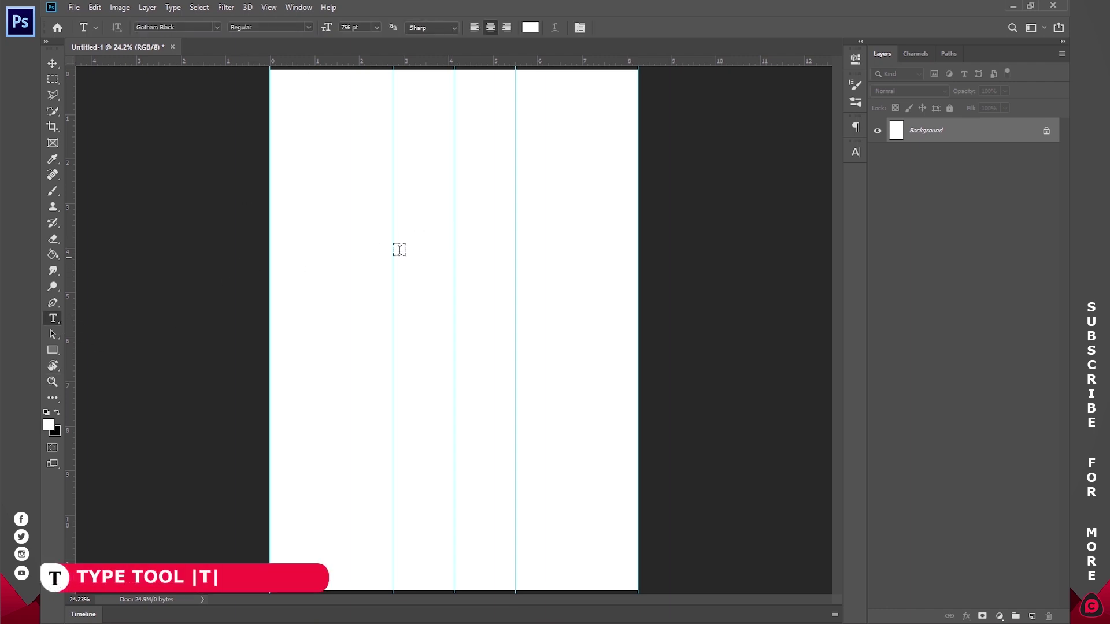
left_click(530, 27)
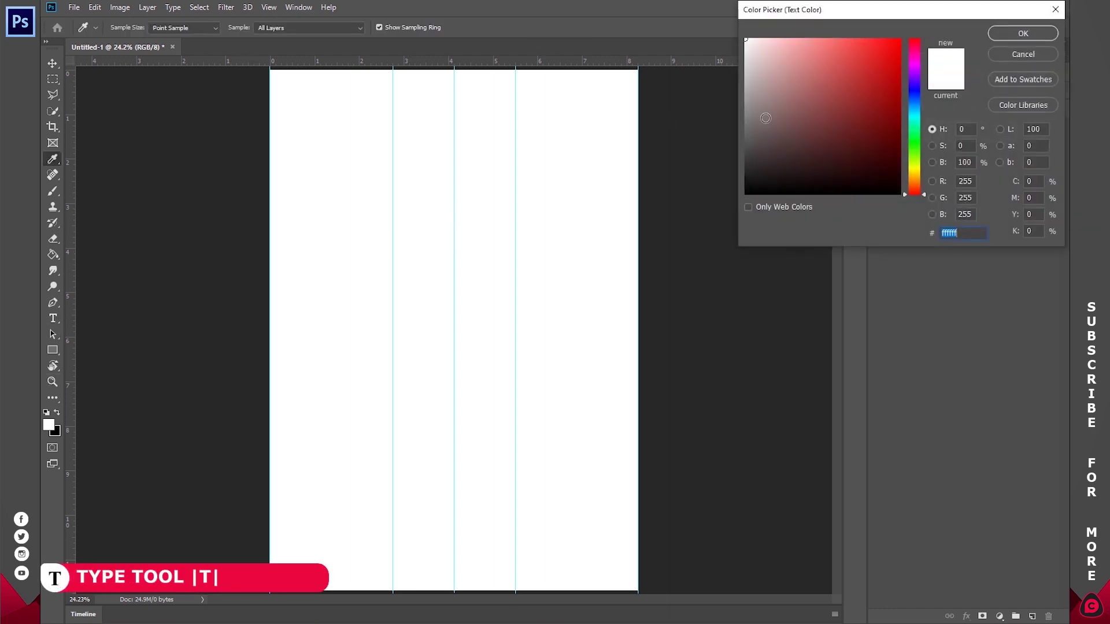
type("000000")
left_click(1023, 33)
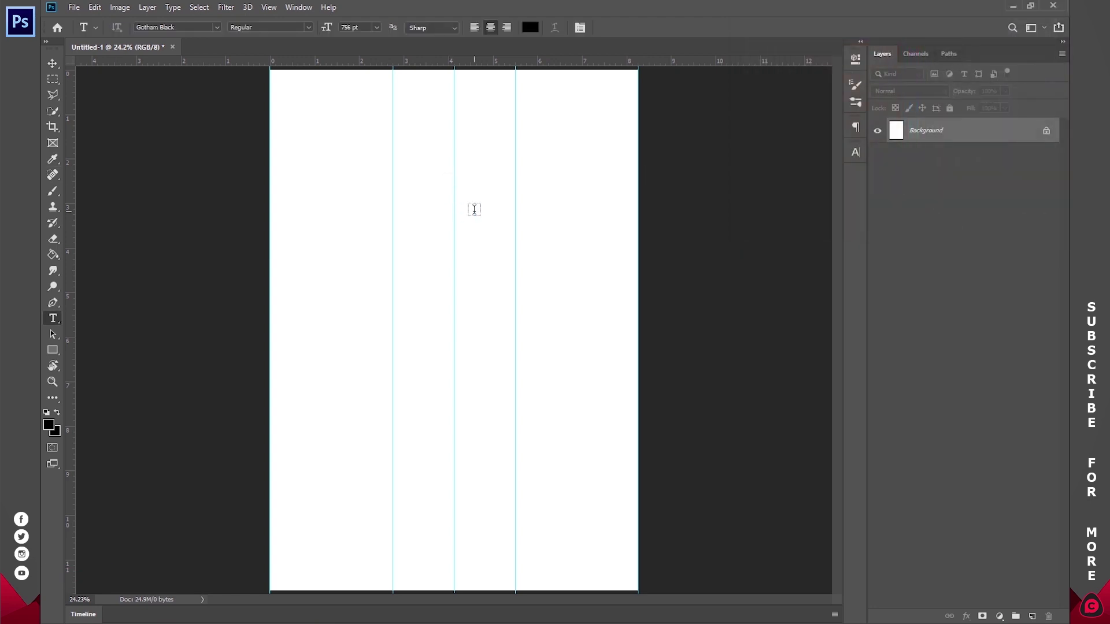
left_click(474, 210)
type("M")
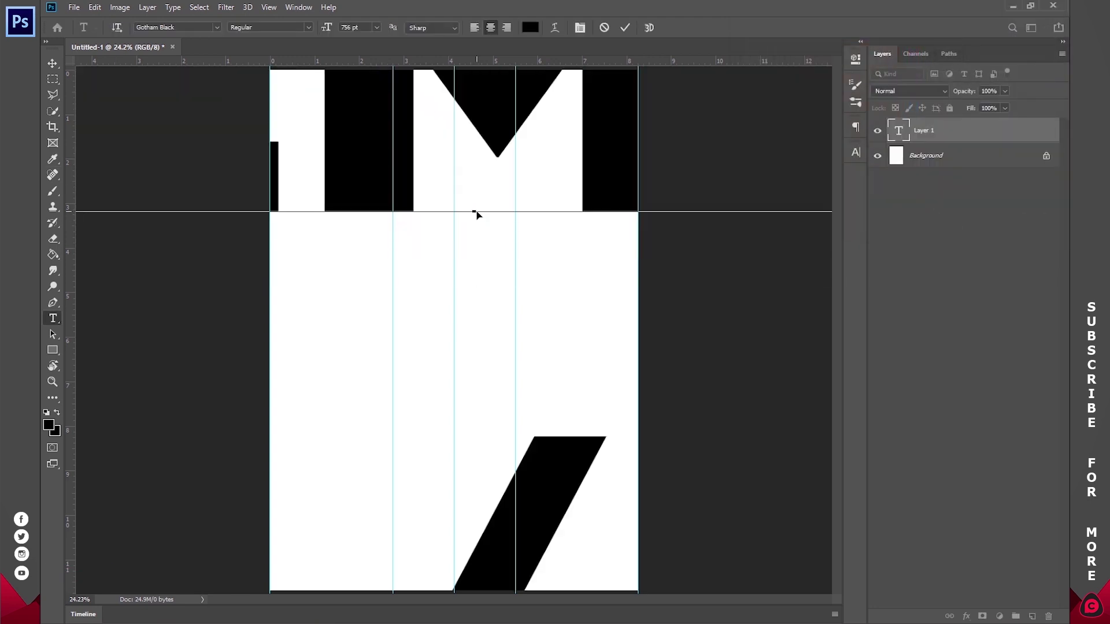
Step: Set the pasted text to 12 pt and place it near the top of the page's right-hand column
key("ctrl+a")
left_click(377, 28)
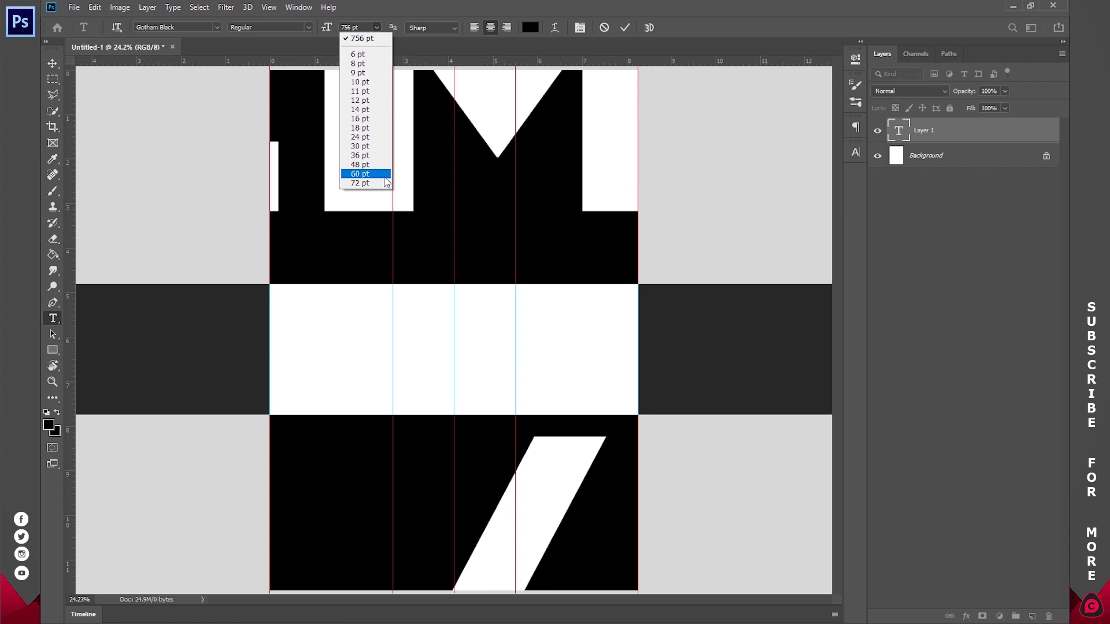
left_click(353, 172)
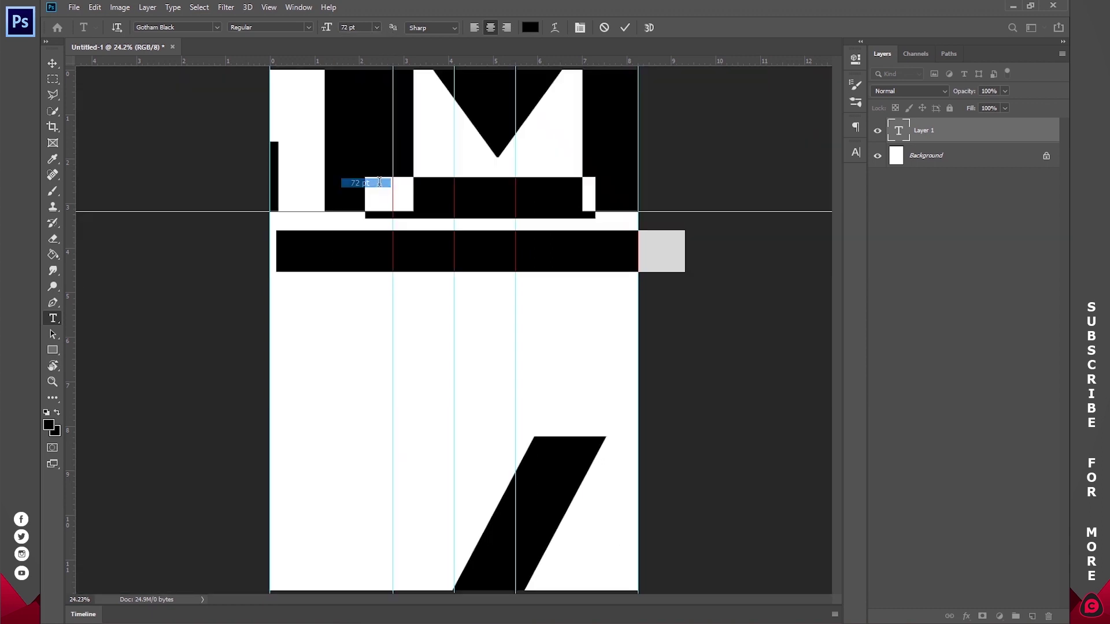
left_click(377, 28)
left_click(372, 102)
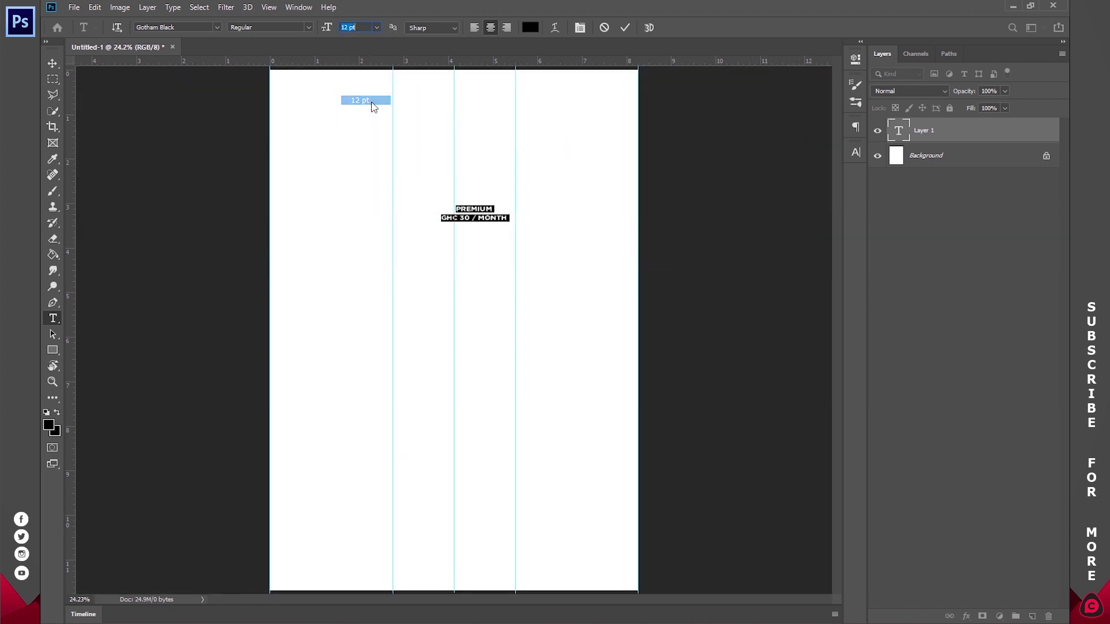
left_click_drag(487, 237, 594, 177)
left_click(625, 25)
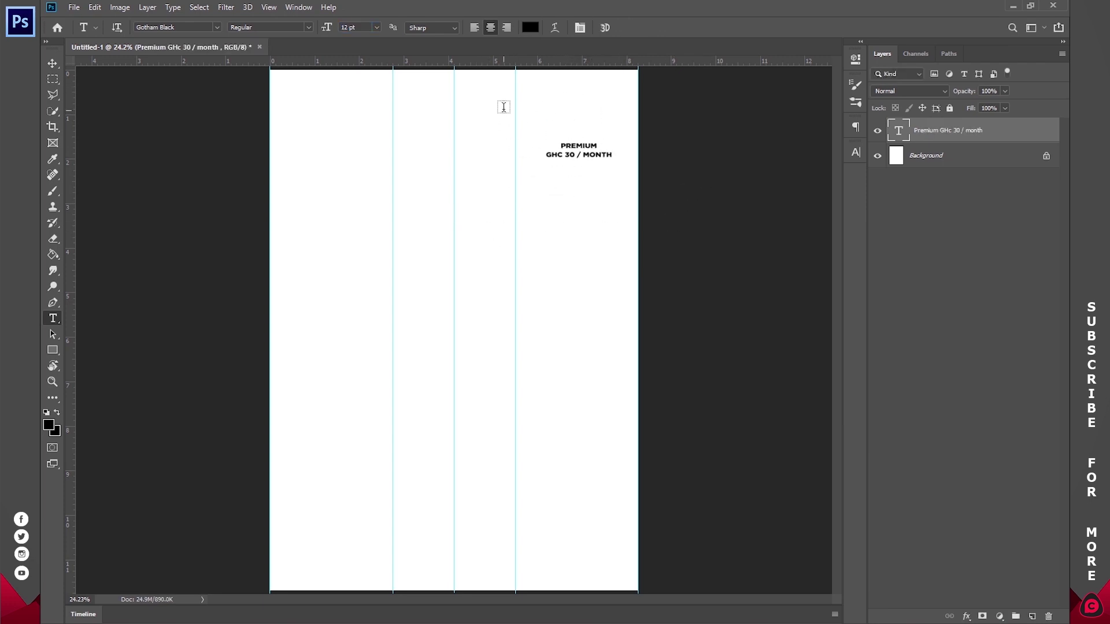
Step: Draw a black rectangle of about 533 x 501 px across the guide between the middle and right-hand columns
right_click(51, 351)
left_click(104, 351)
left_click_drag(485, 229, 565, 302)
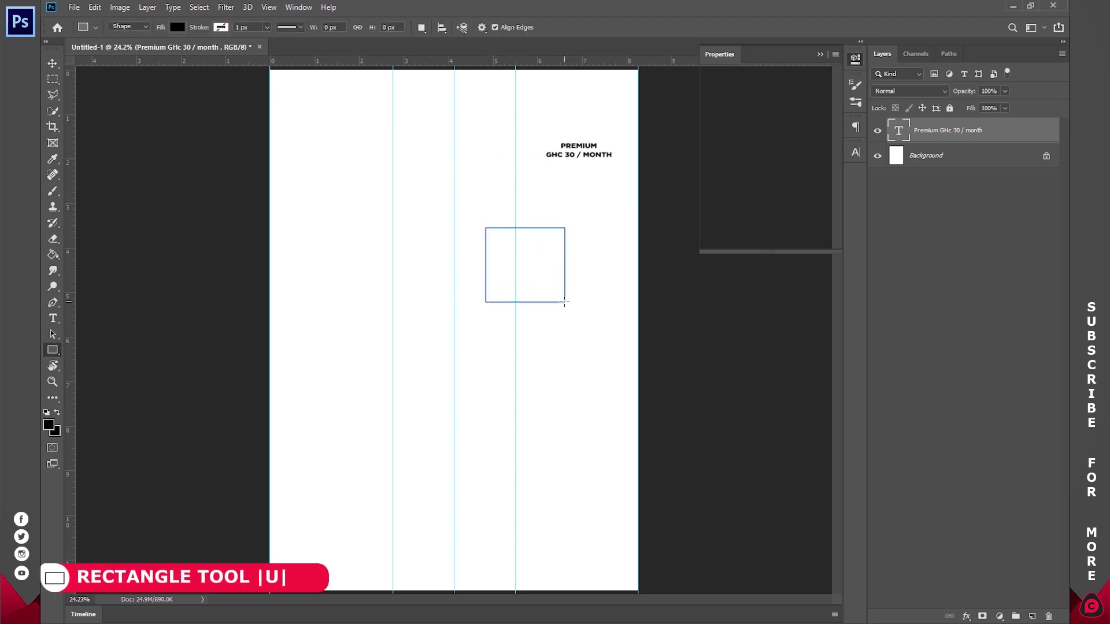
left_click(854, 61)
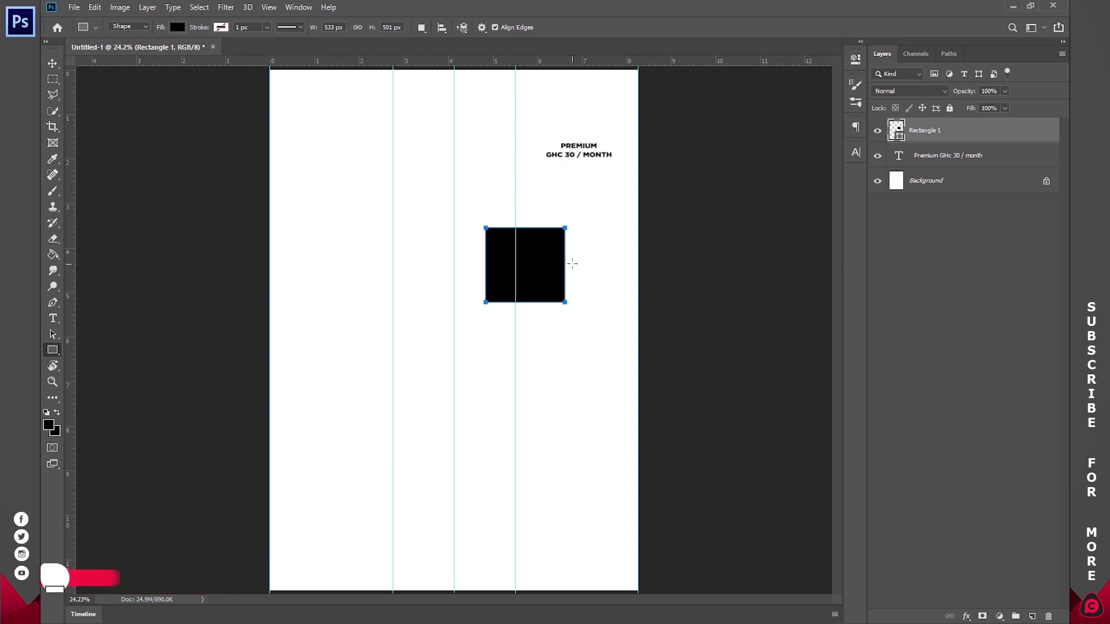
Step: Stretch the rectangle to the full width of the right-hand column and place a vertical guide through its center
key("v")
left_click_drag(570, 266, 638, 266)
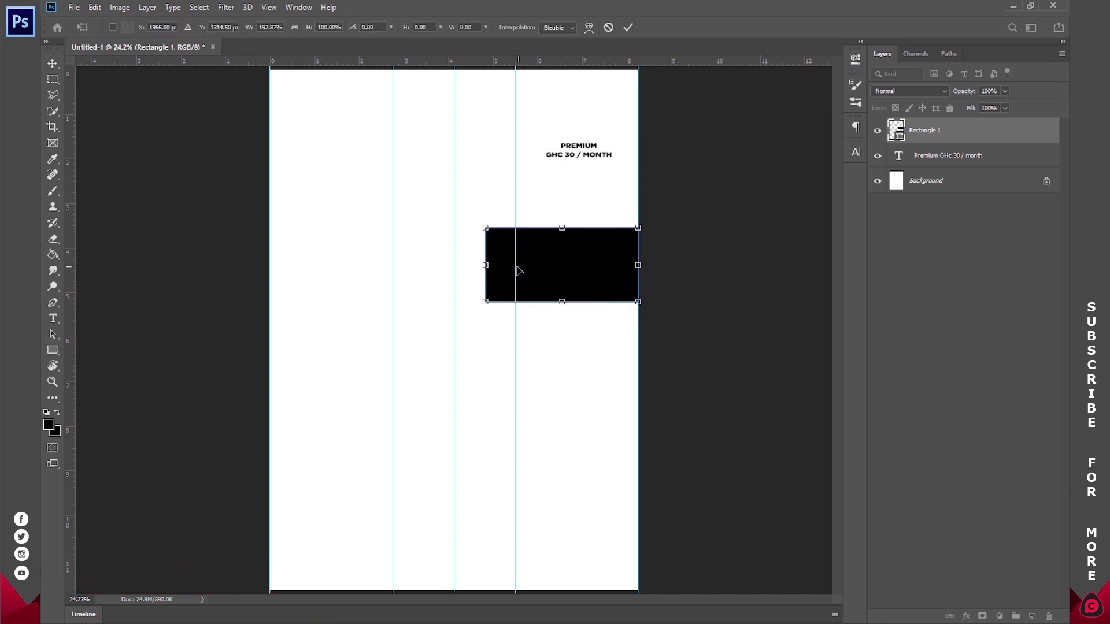
left_click_drag(486, 265, 516, 265)
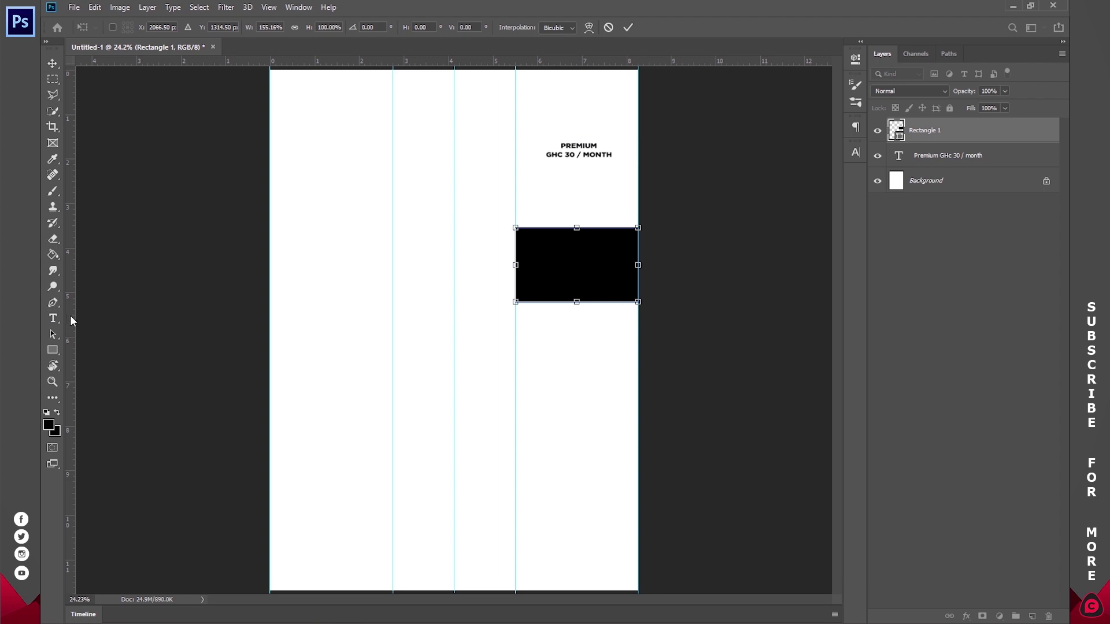
key("Return")
left_click_drag(70, 326, 576, 298)
Step: Use the rectangle to place a vertical guide at the center of the left-hand column, and delete the rectangle
left_click_drag(602, 258, 356, 260)
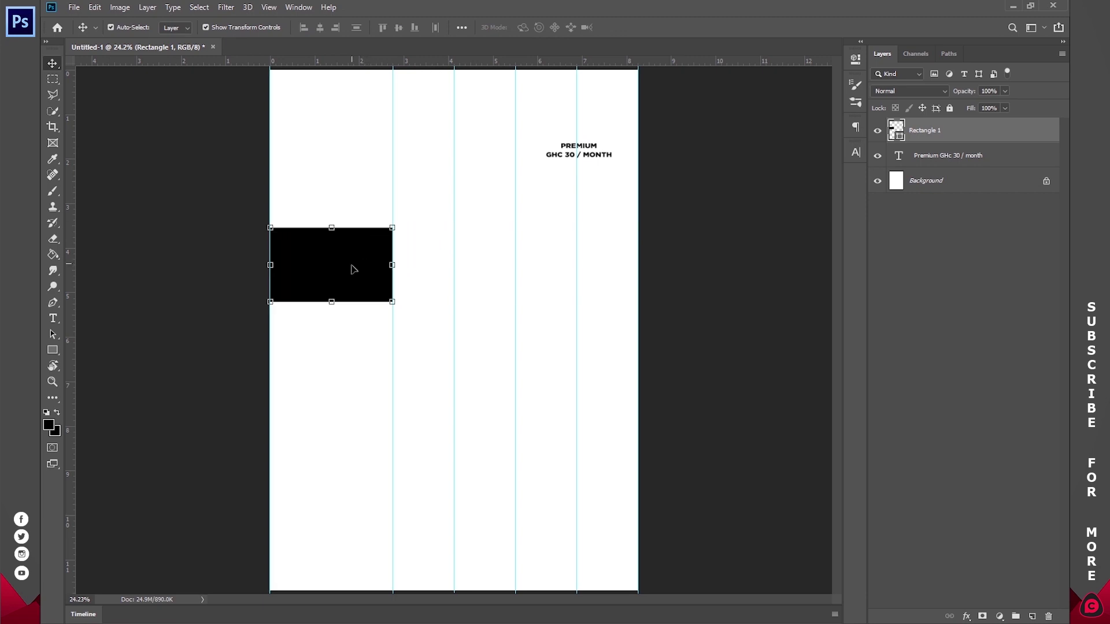
left_click_drag(70, 262, 332, 240)
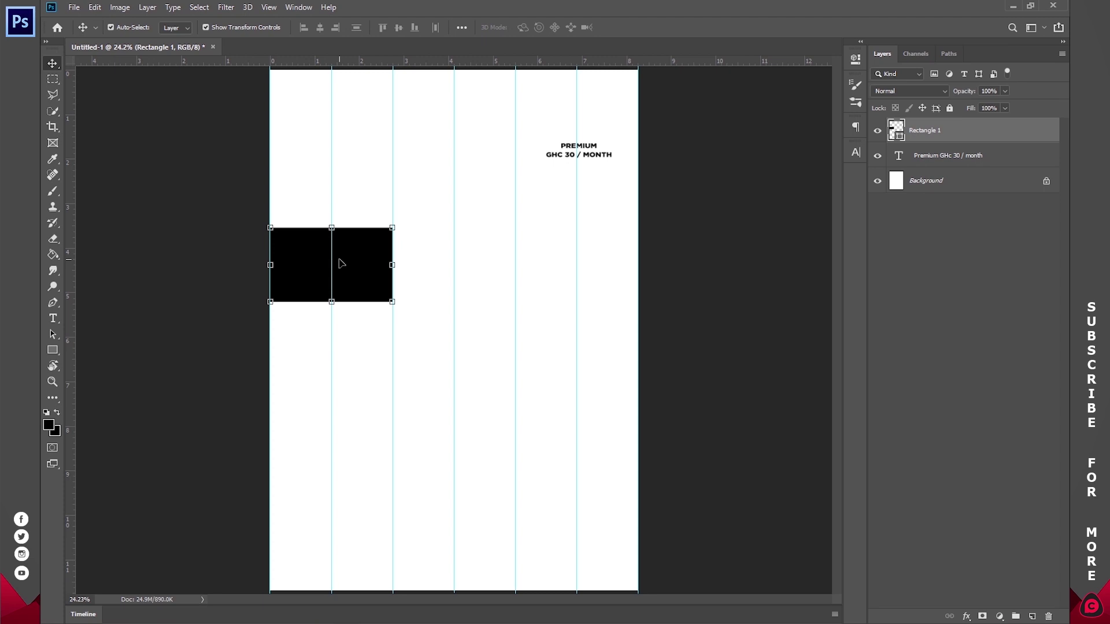
key("Delete")
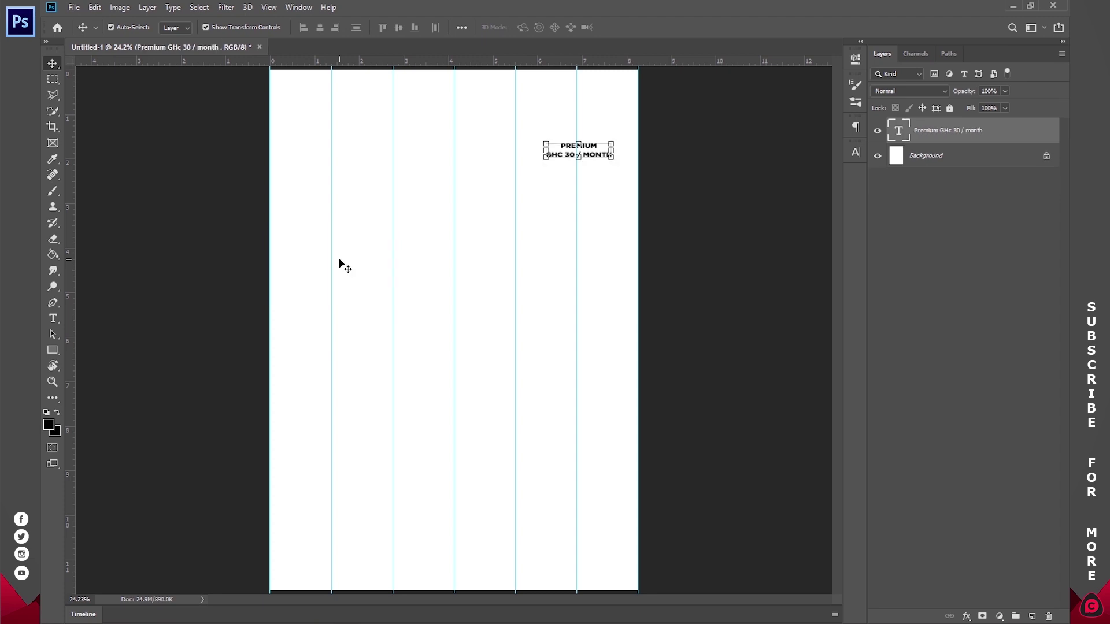
Step: Center the Premium text block on the right-hand column's middle guide and set both lines to 14 pt
key("t")
left_click(597, 152)
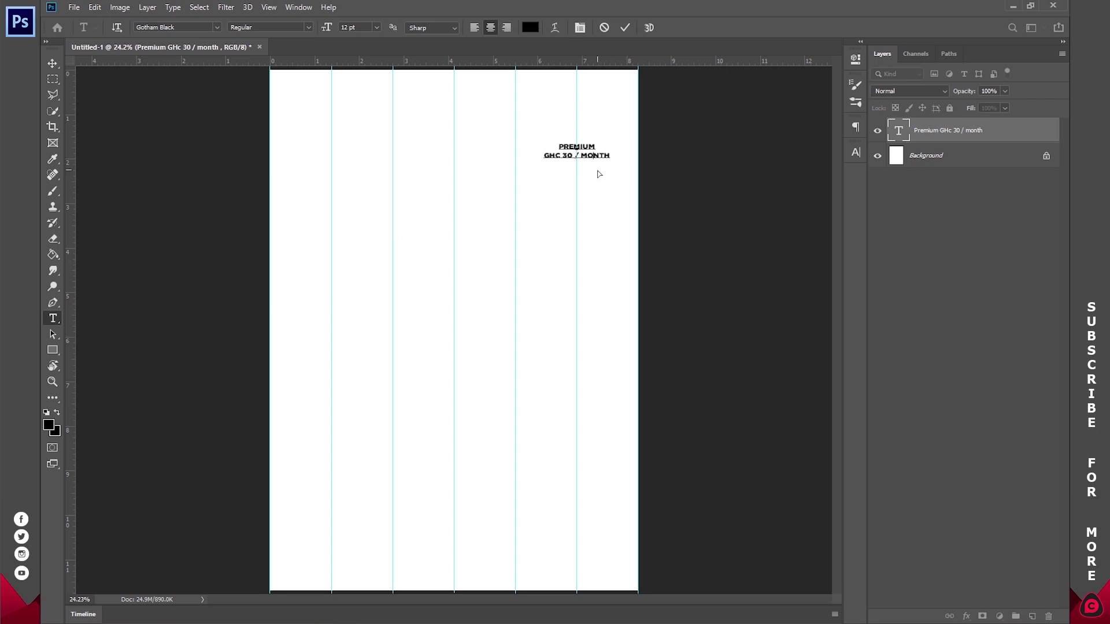
left_click_drag(613, 152, 538, 141)
left_click(377, 27)
left_click(373, 110)
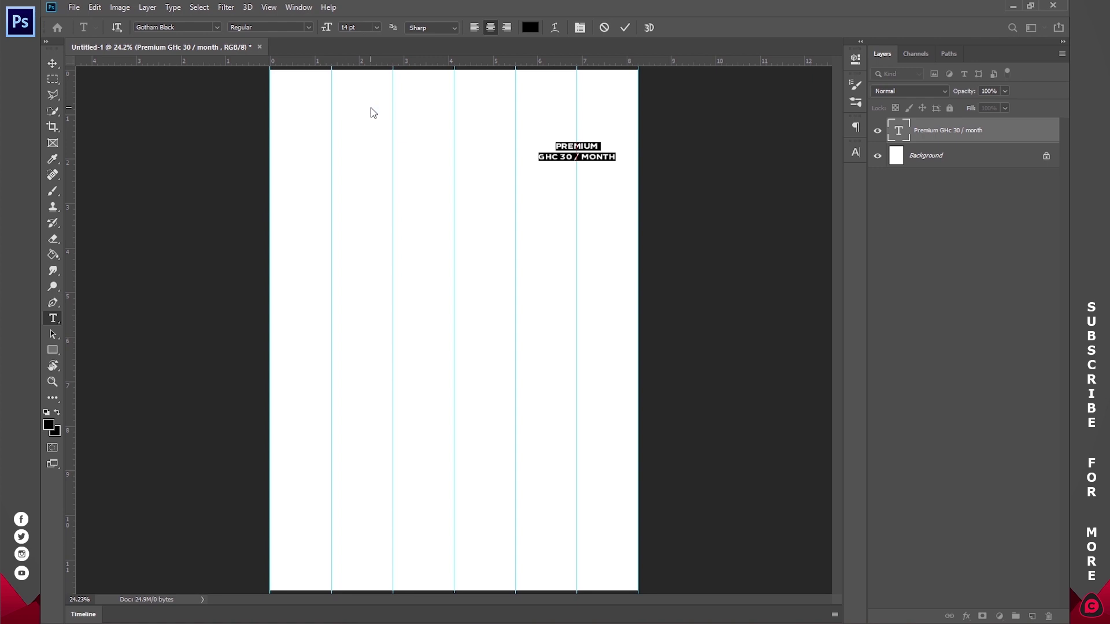
Step: Set the "GHc 30 / month" line to 12 pt
left_click(576, 157)
triple_click(577, 157)
left_click(376, 27)
left_click(373, 100)
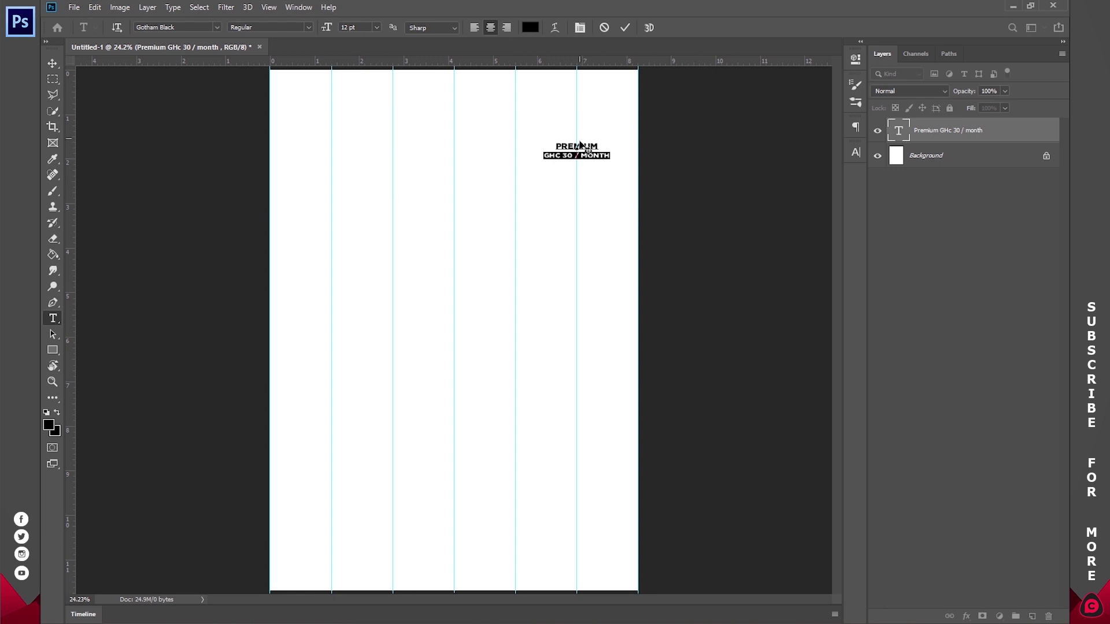
Step: Set the leading of the "GHc 30 / month" line to 30 pt
left_click(299, 7)
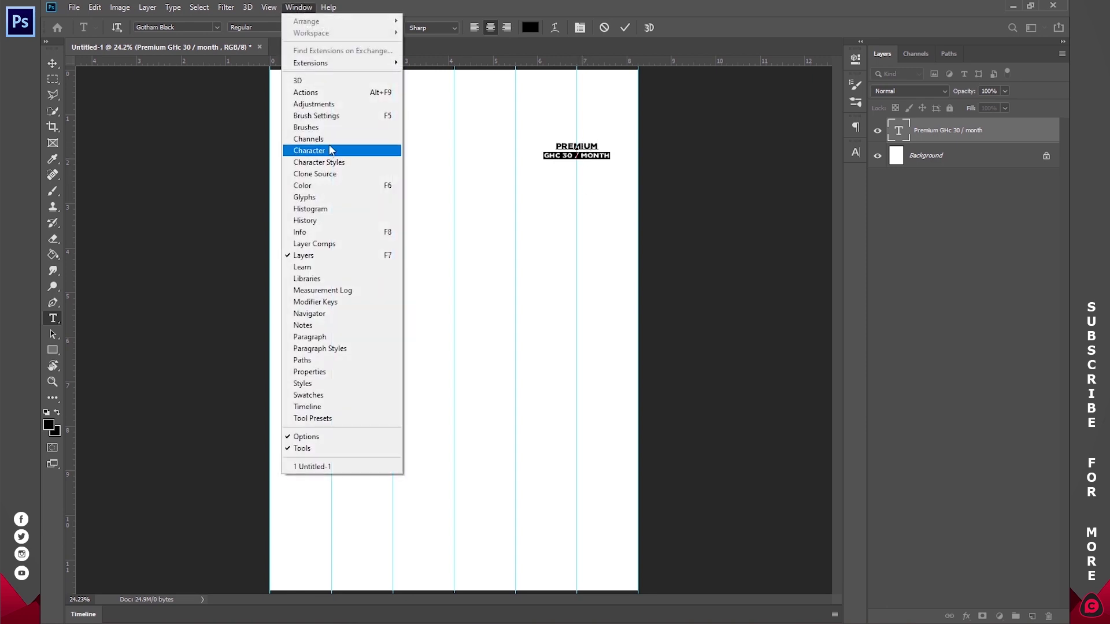
left_click(333, 151)
left_click(834, 185)
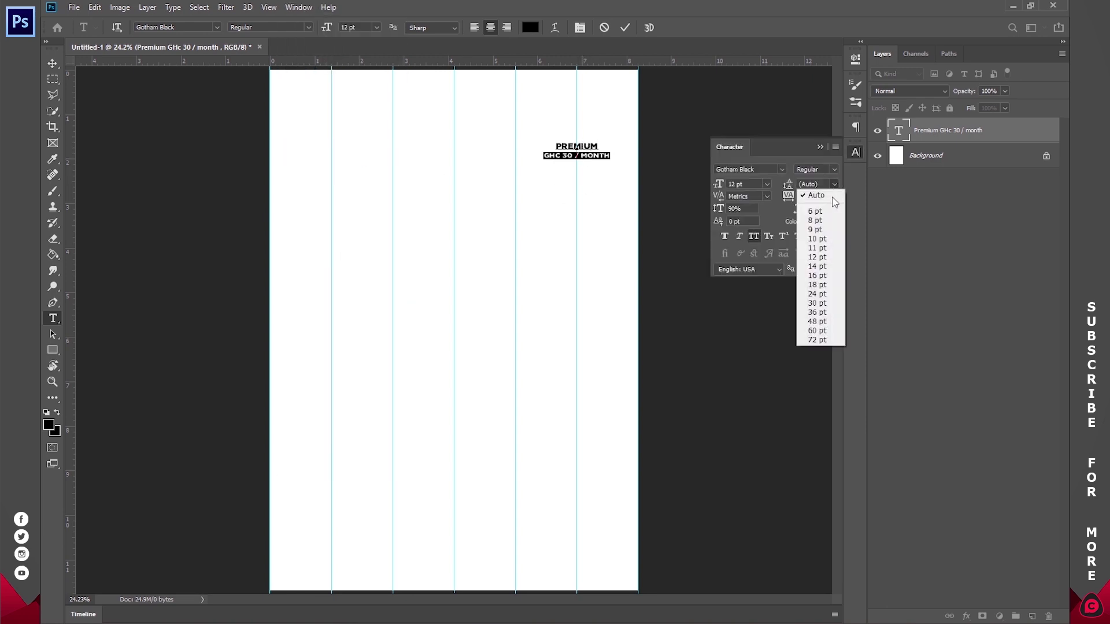
left_click(817, 303)
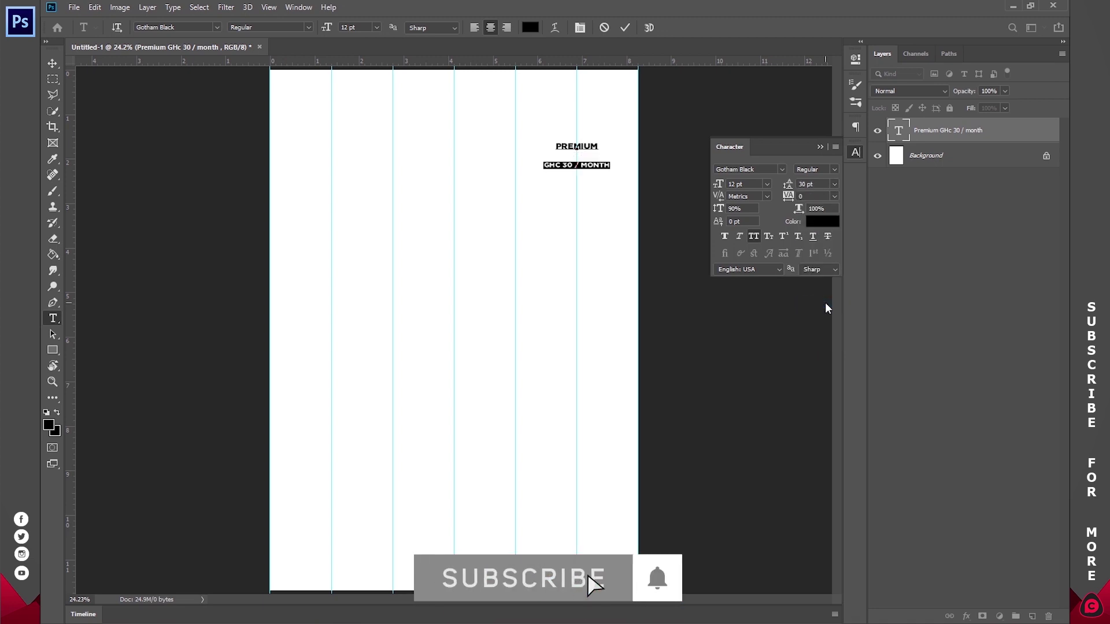
left_click(581, 145)
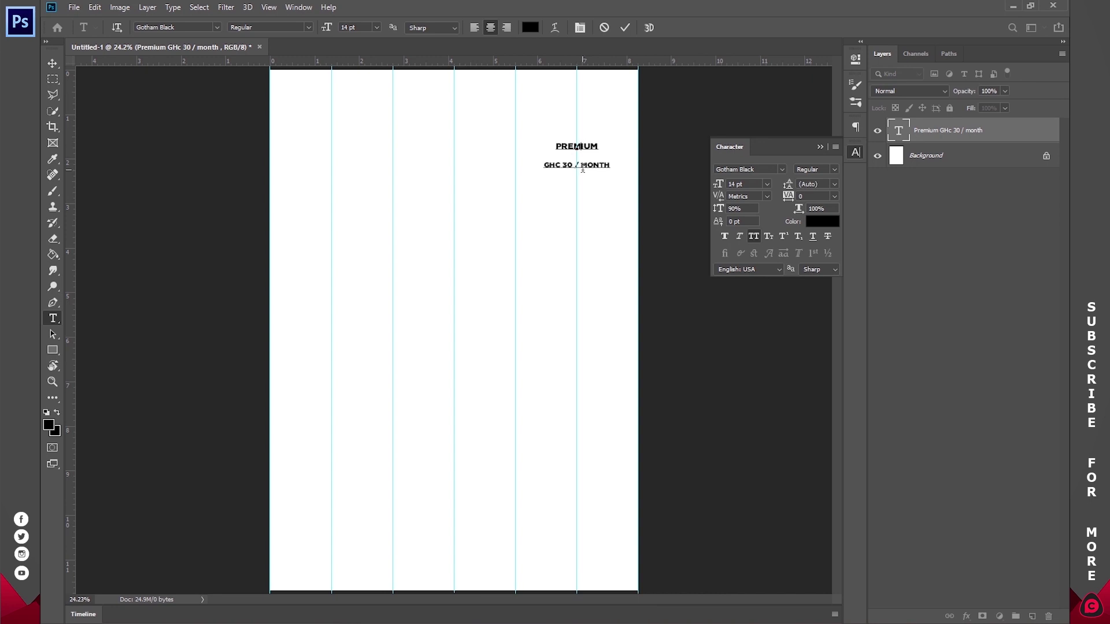
Step: Place the text cursor after the "GHc 30 / month" line and set the leading to Auto
triple_click(583, 168)
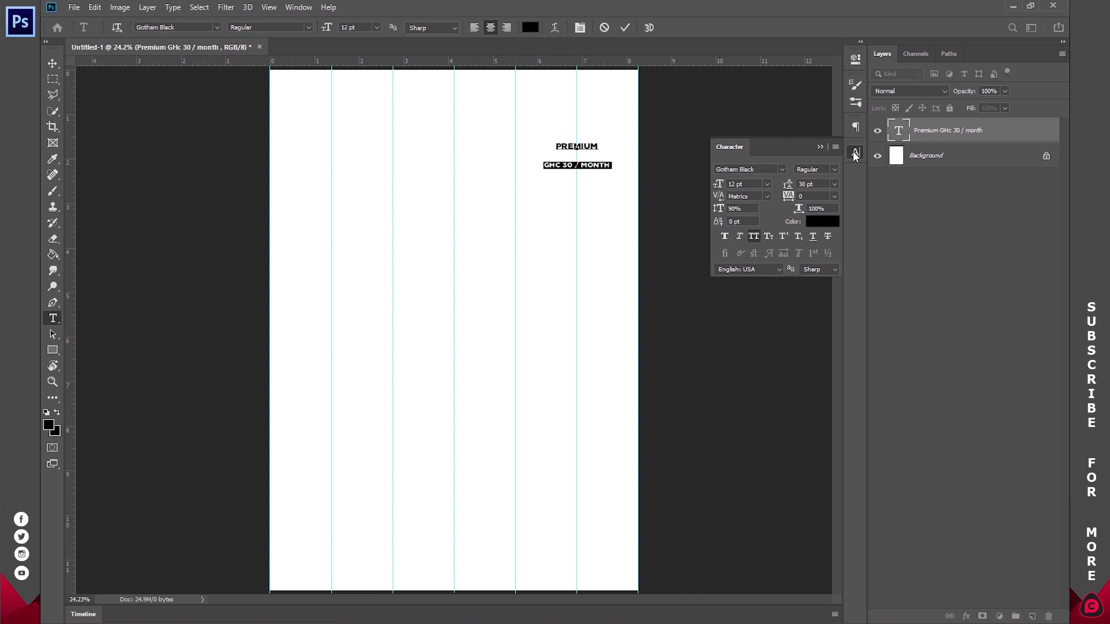
left_click(608, 168)
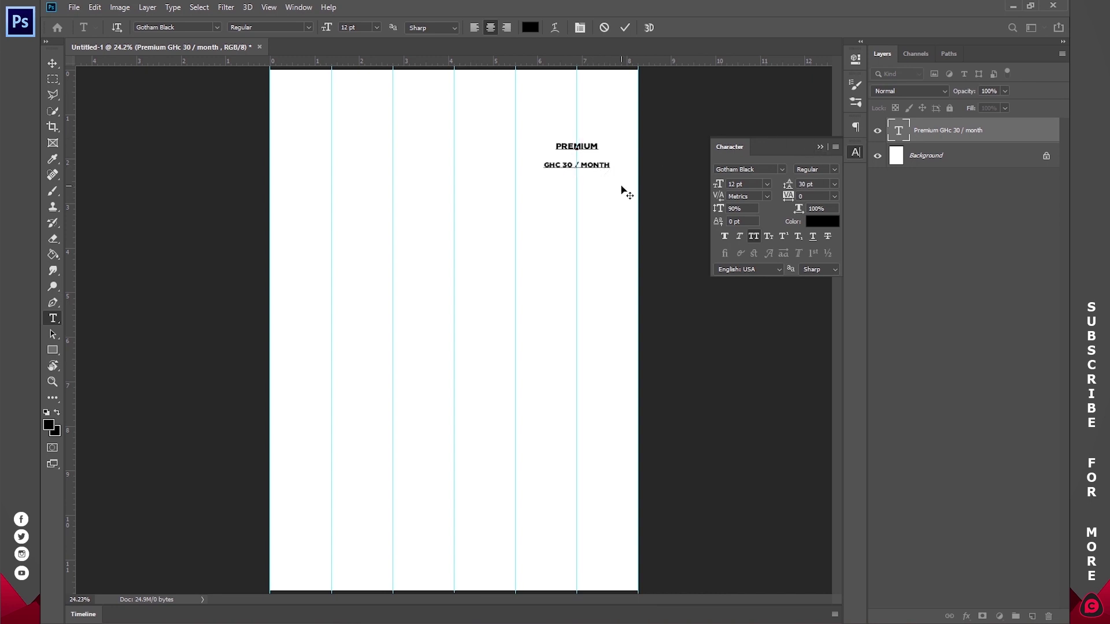
left_click(835, 183)
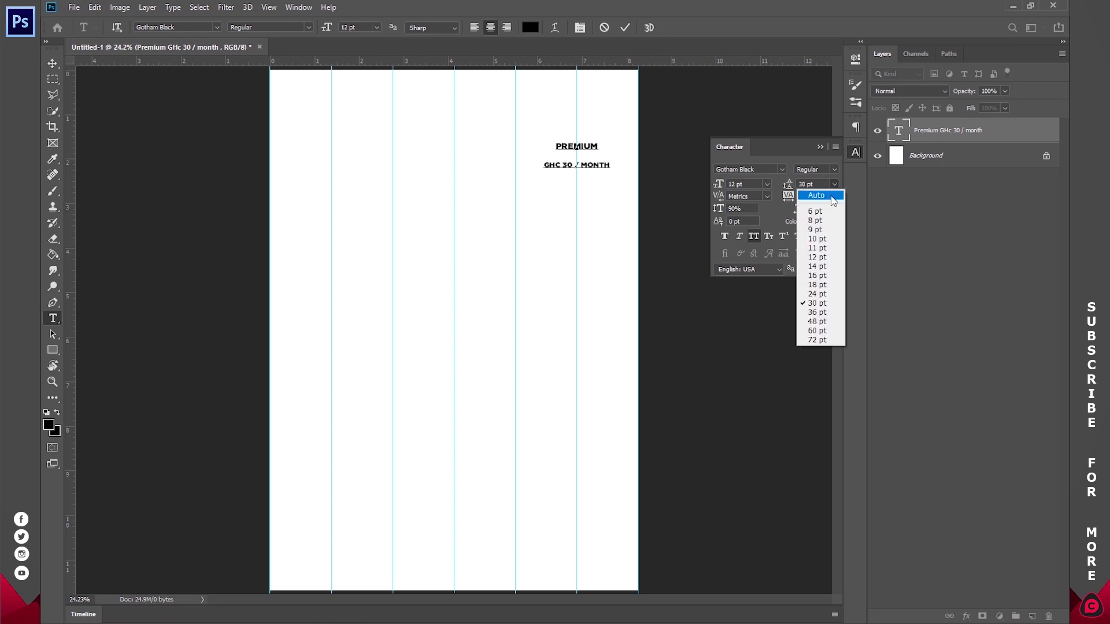
left_click(817, 196)
Step: Copy the Premium feature list from the Word document and paste it below the price line in the Photoshop text block
left_click(527, 560)
left_click_drag(730, 486, 606, 189)
right_click(618, 193)
left_click(643, 214)
left_click(1024, 8)
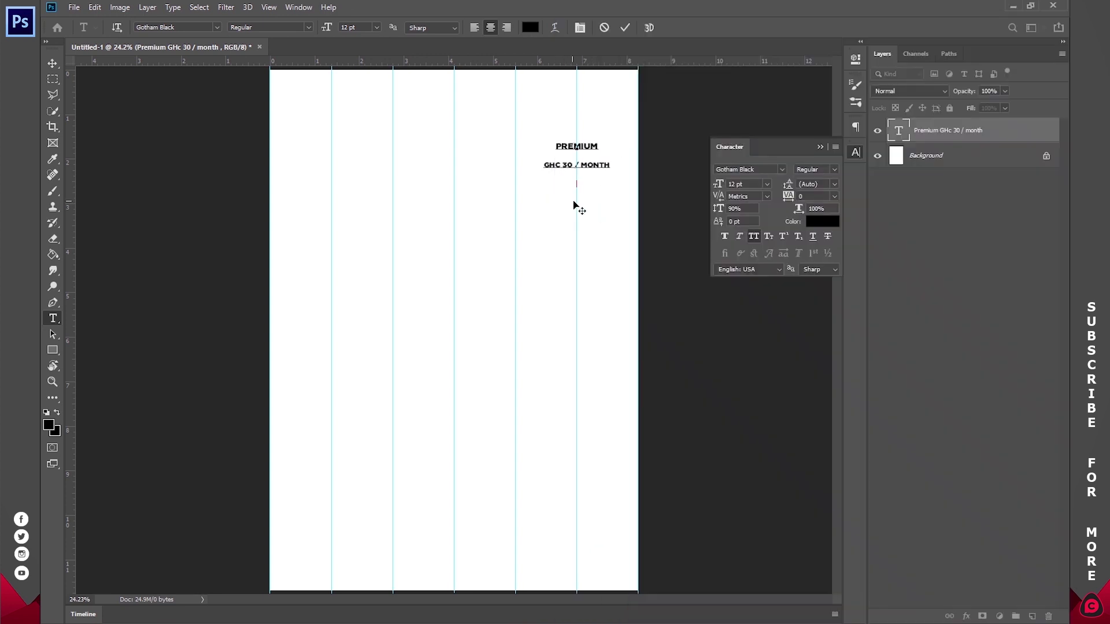
key("ctrl+v")
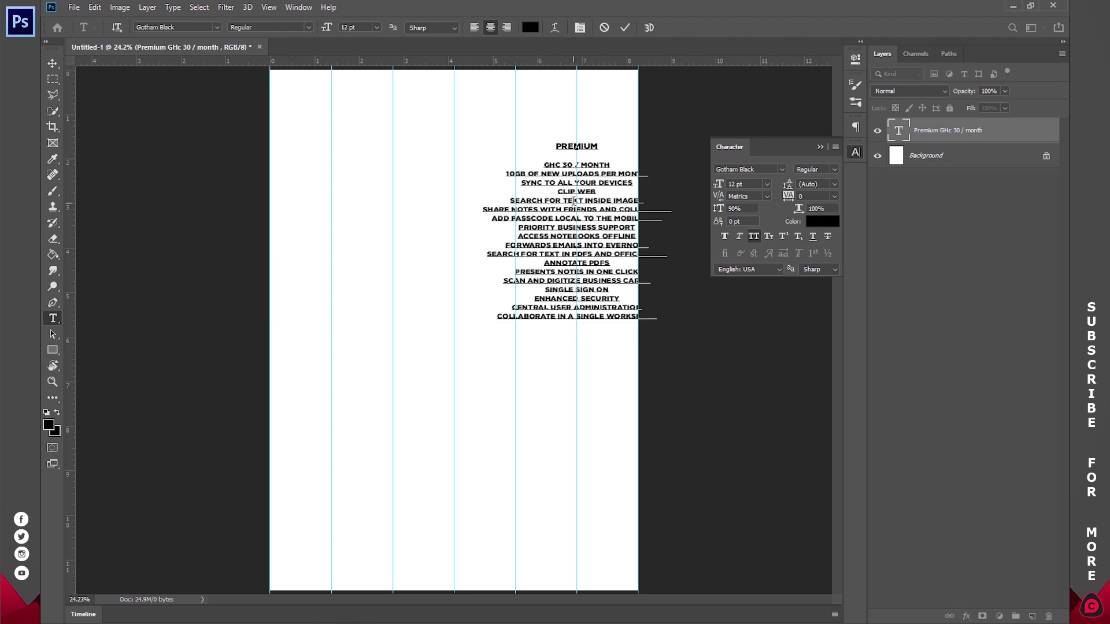
Step: Turn off All Caps for the pasted feature list and set its font to Gotham Book
left_click_drag(665, 318, 475, 177)
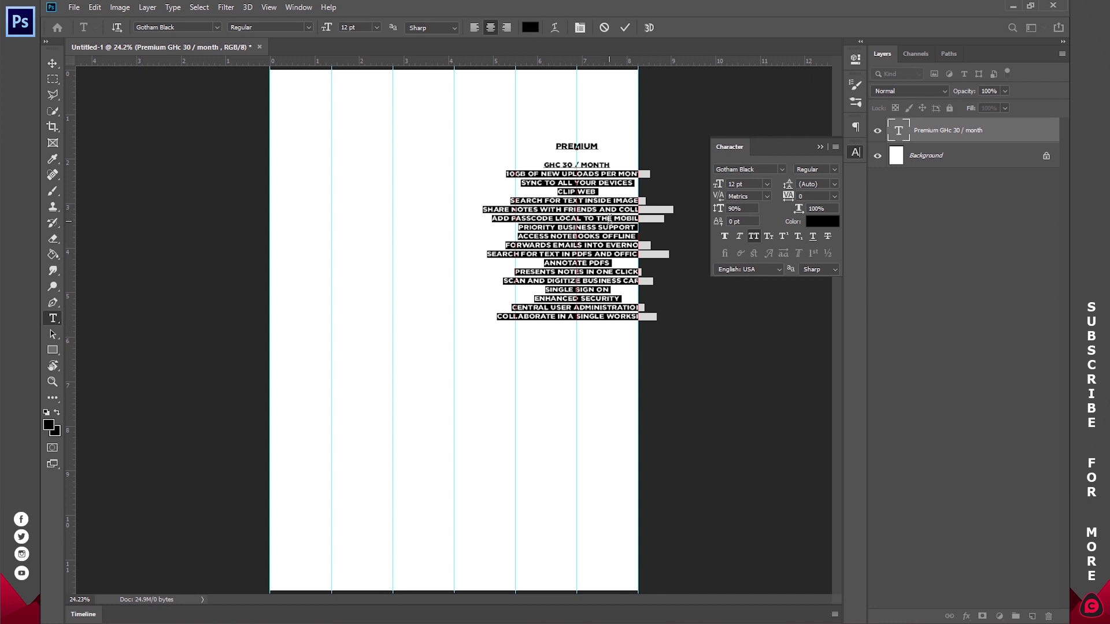
left_click(753, 234)
left_click(784, 169)
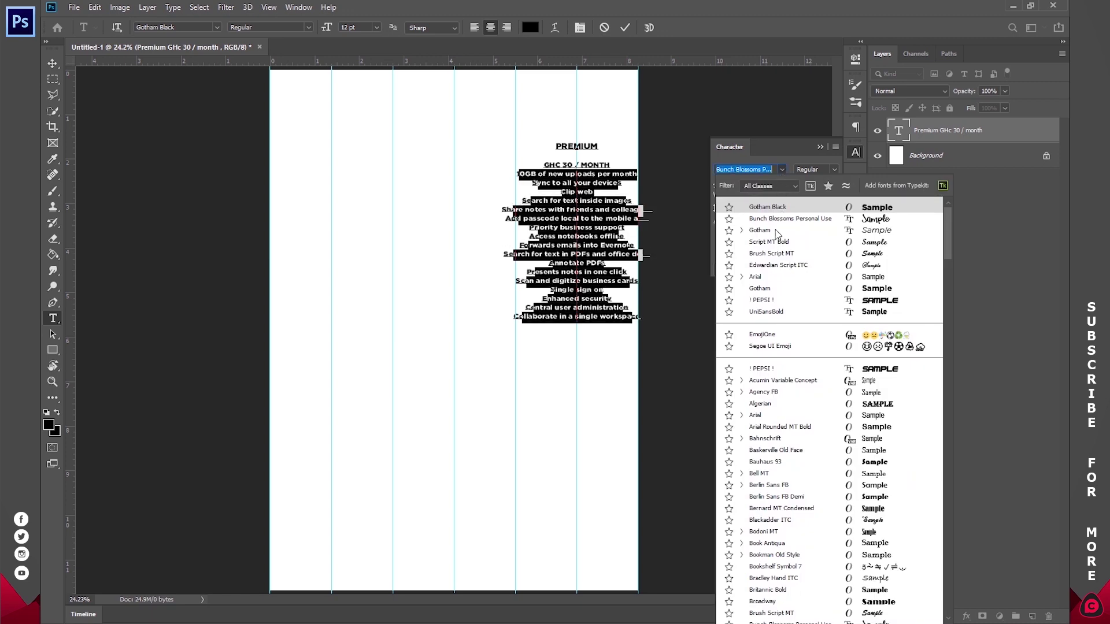
left_click(775, 230)
left_click(834, 169)
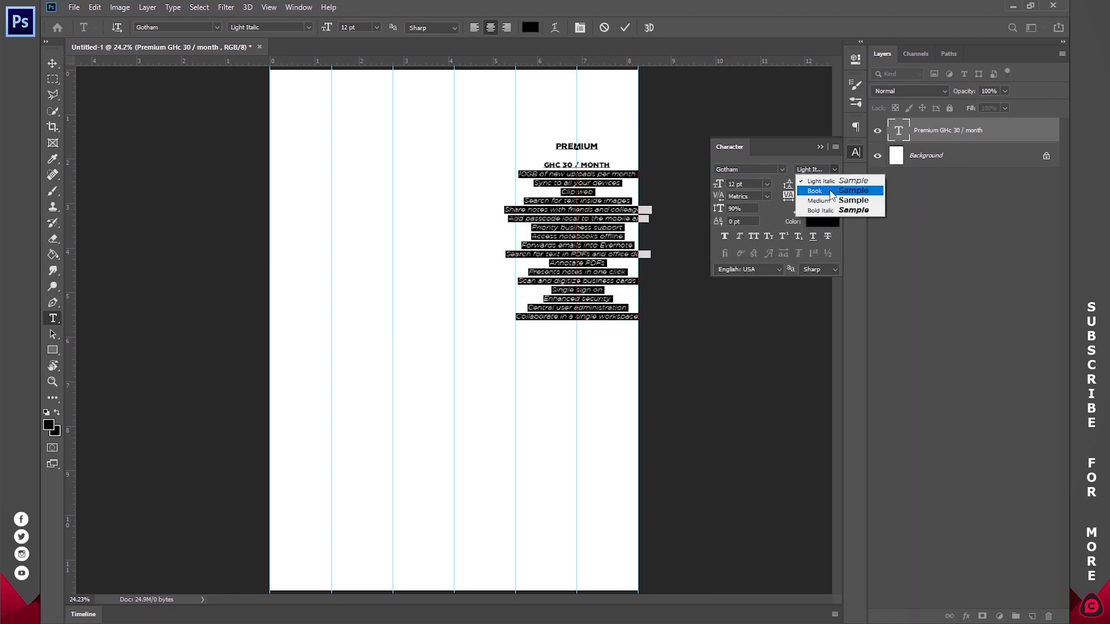
left_click(830, 190)
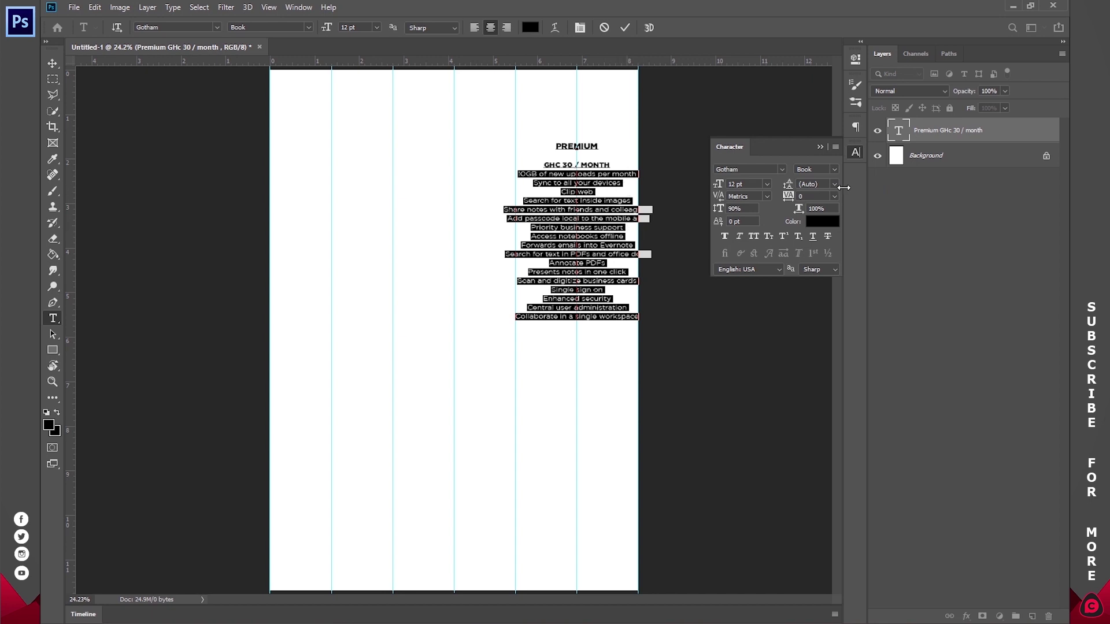
Step: Set the feature list to 10 pt with a tracking of -50 and commit the text
left_click(767, 185)
left_click(754, 236)
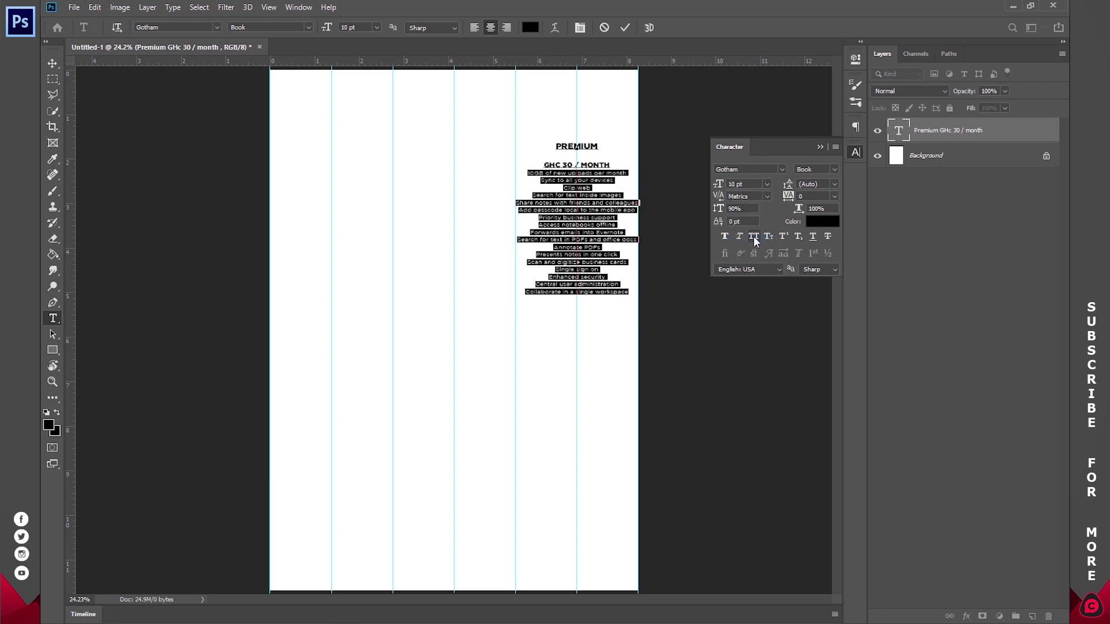
left_click(835, 196)
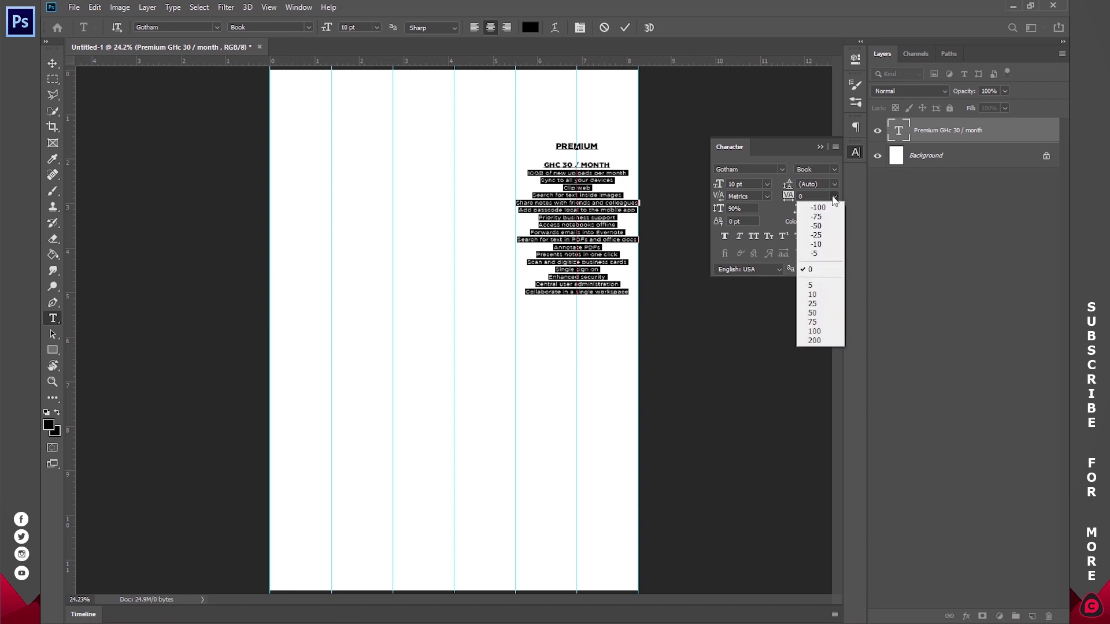
left_click(819, 226)
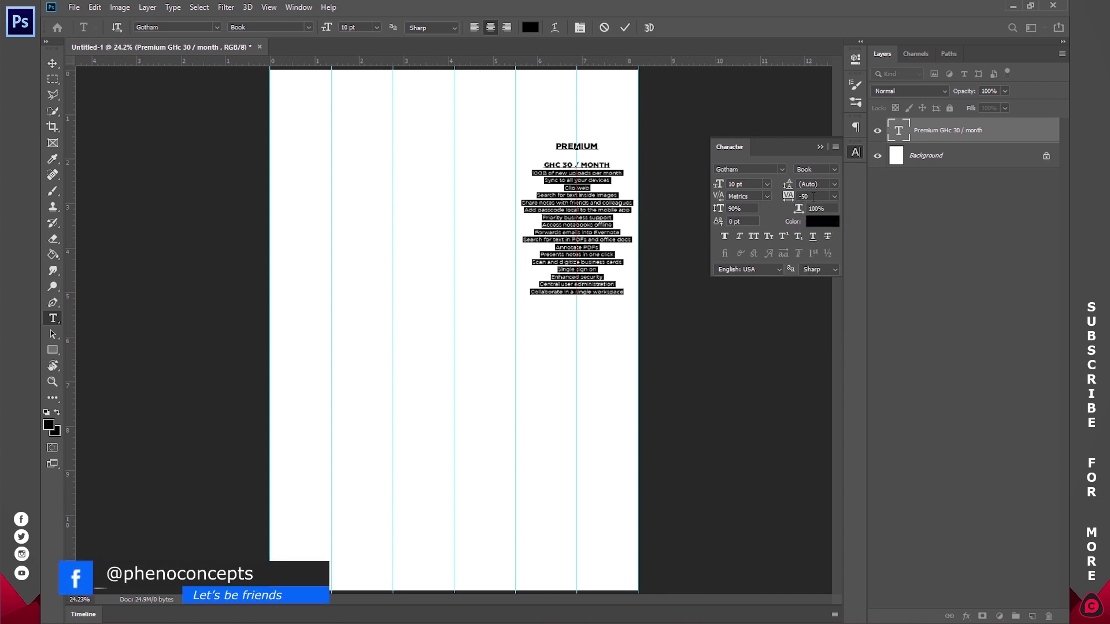
left_click(626, 27)
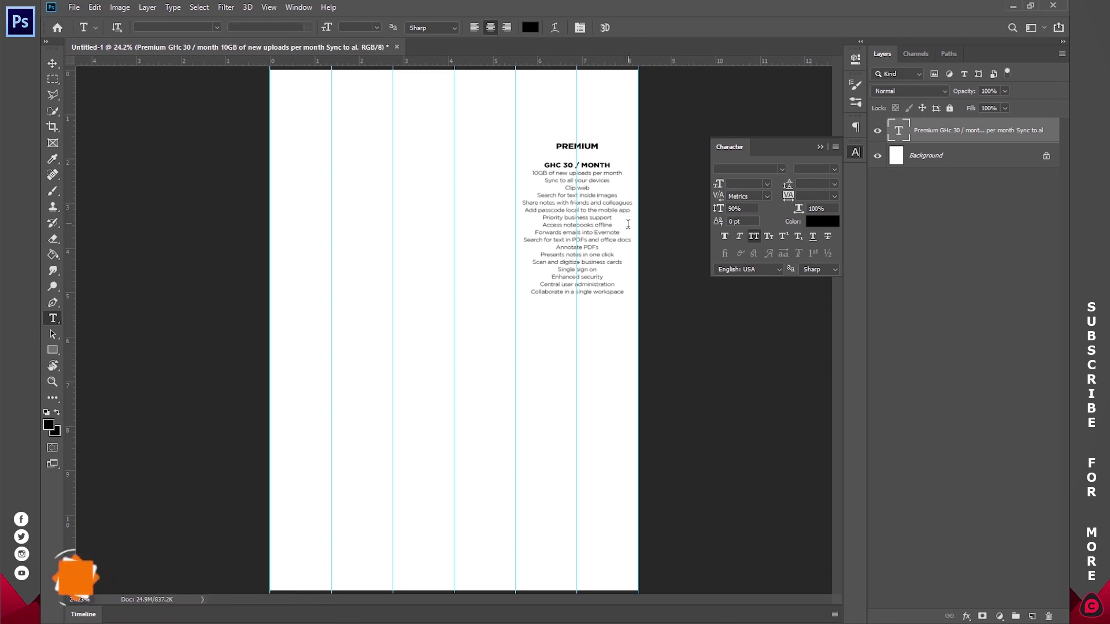
Step: Set the leading of the "10GB of new uploads per month" line to 30 pt
triple_click(572, 173)
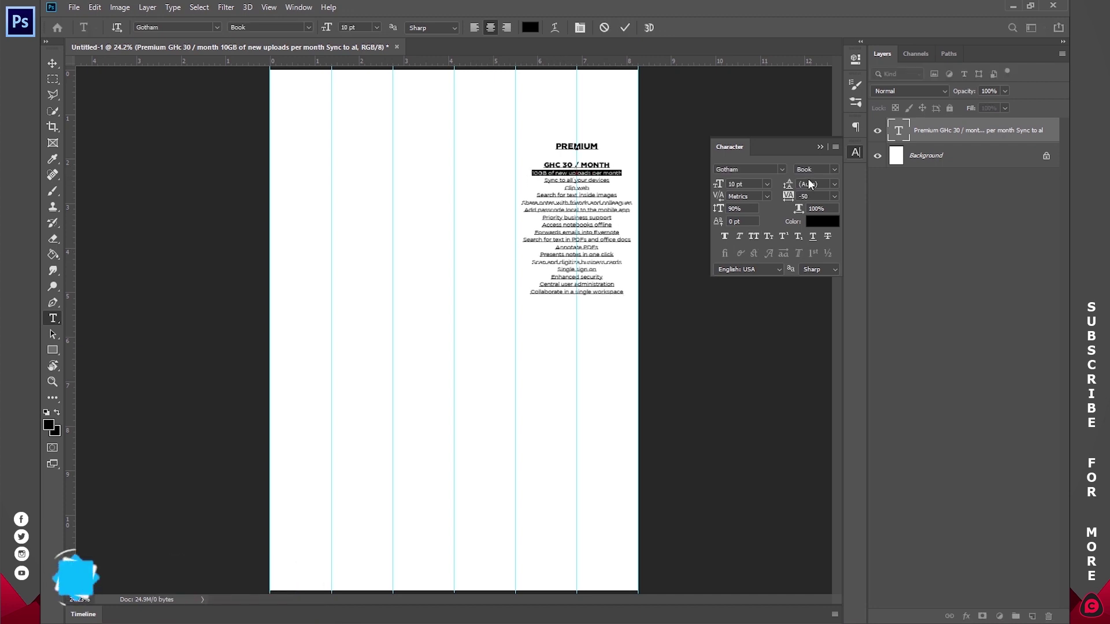
left_click(834, 184)
left_click(820, 300)
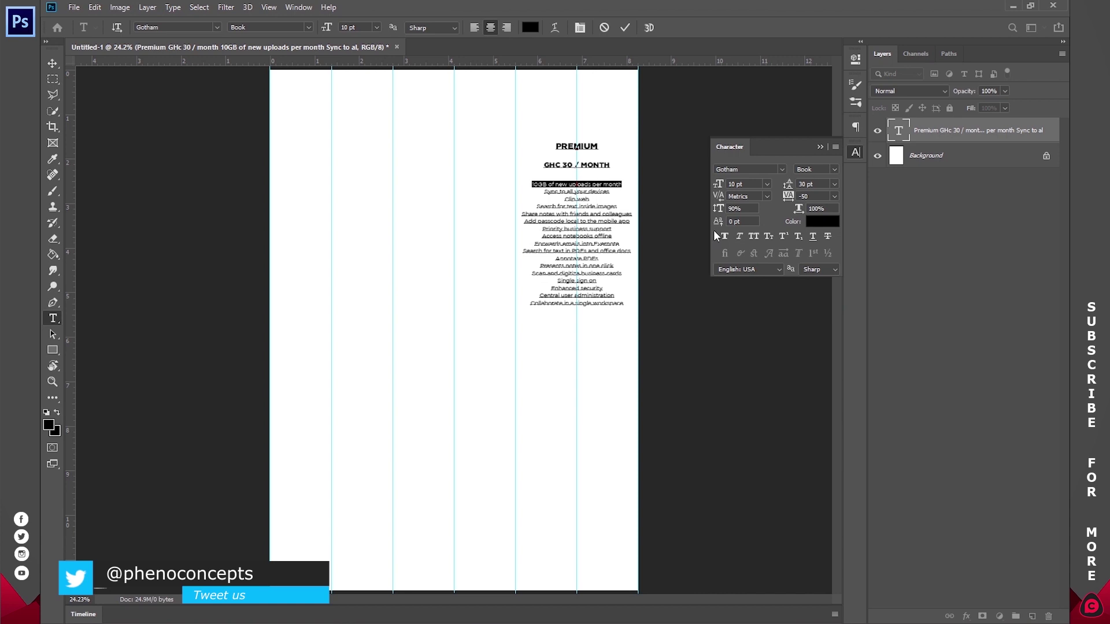
left_click(626, 27)
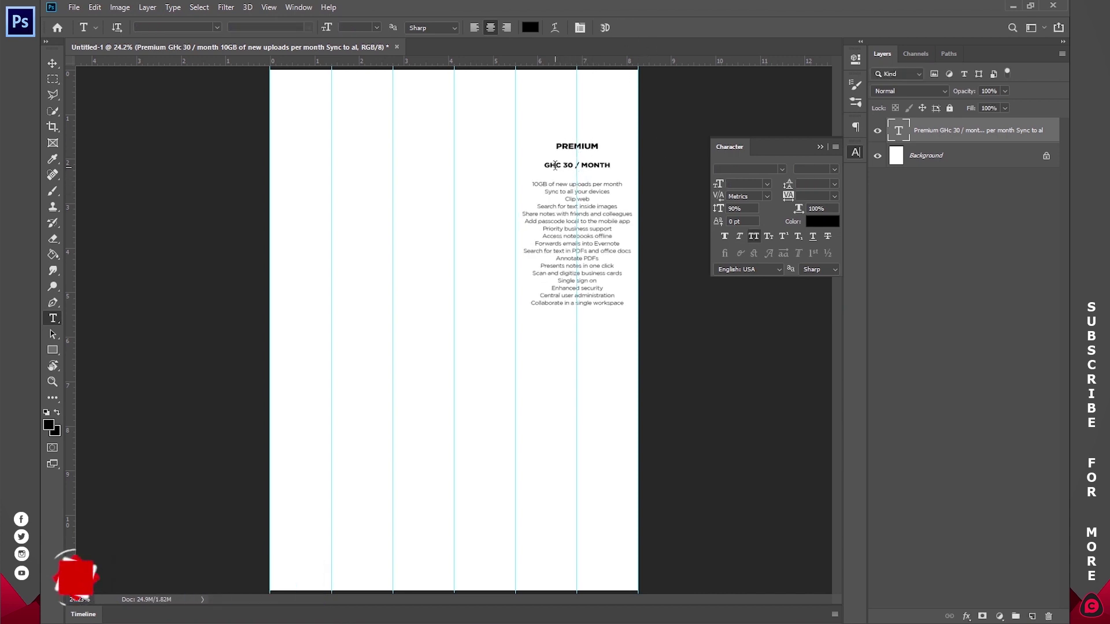
Step: Change the Premium price line to read "GHc 100 / month"
left_click(565, 165)
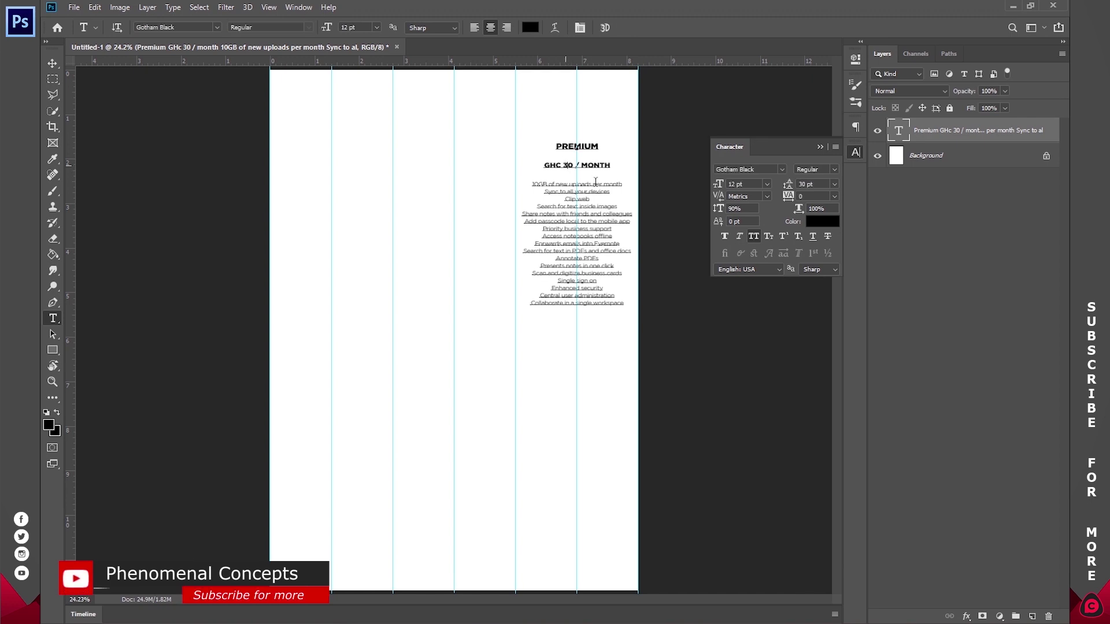
key("BackSpace")
type("10")
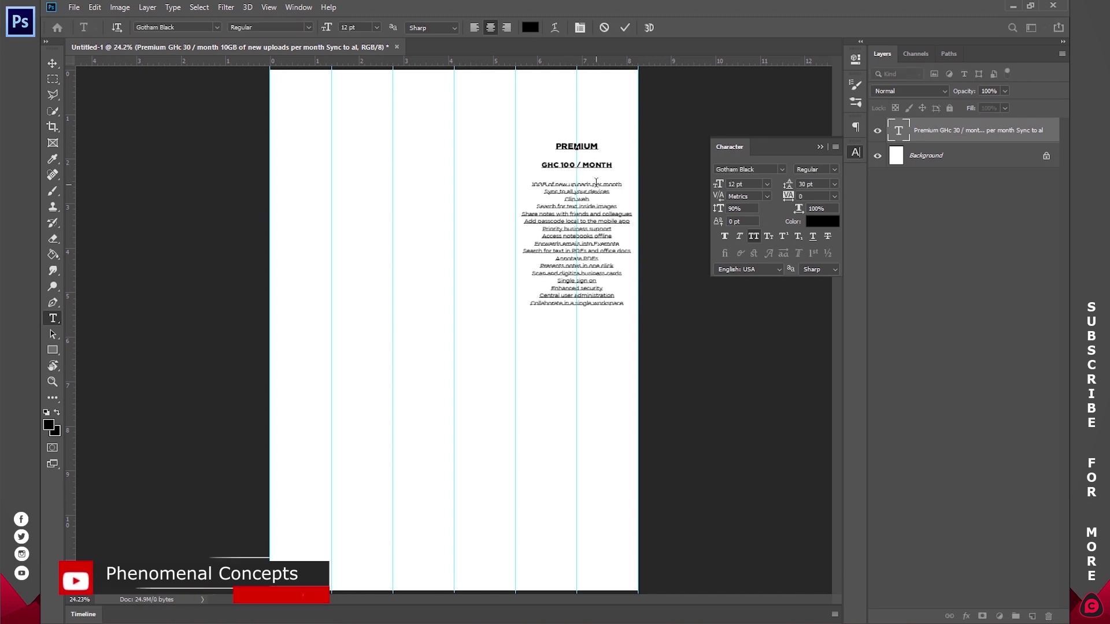
left_click(625, 27)
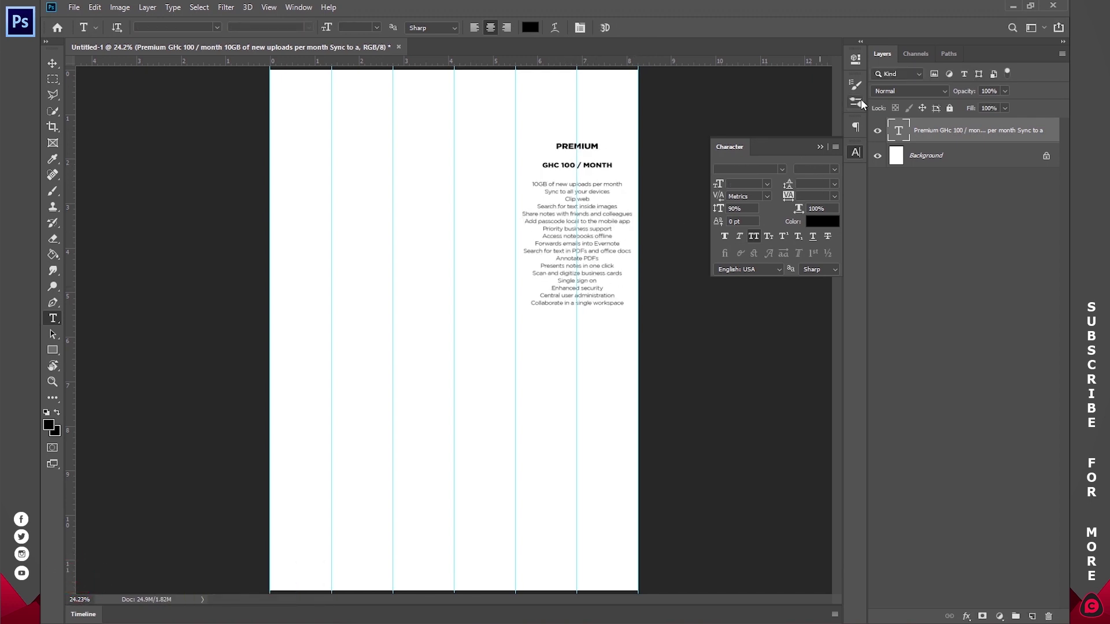
left_click(858, 155)
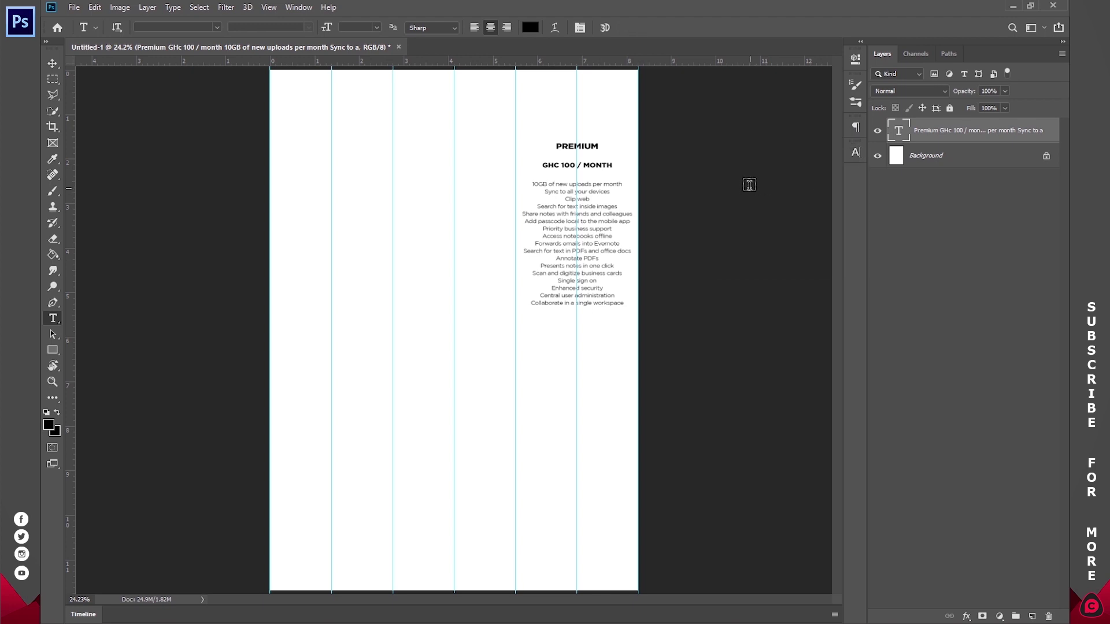
Step: Draw a rectangle about 538 by 92 px around the "GHc 100 / month" line
key("z")
left_click(600, 134)
left_click(601, 133)
left_click(568, 193)
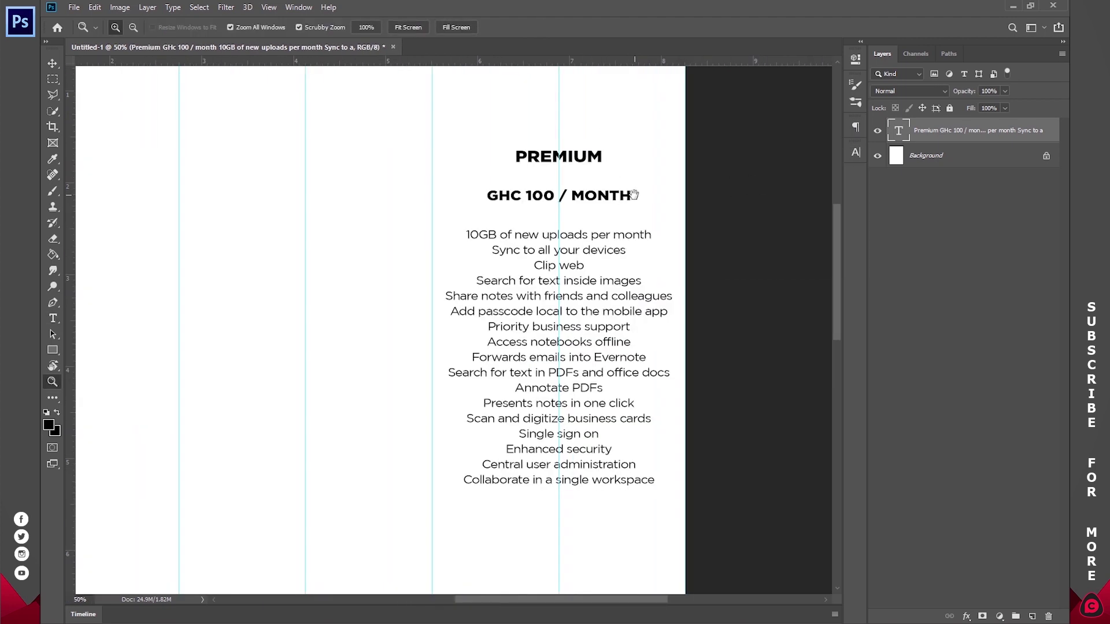
left_click(51, 351)
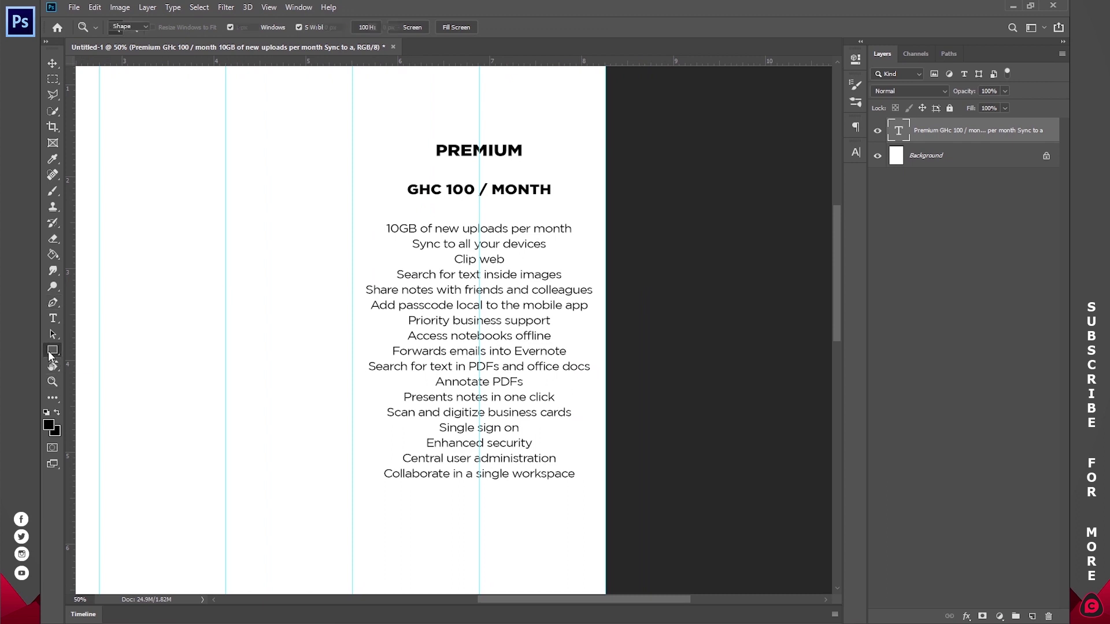
left_click_drag(396, 174, 560, 202)
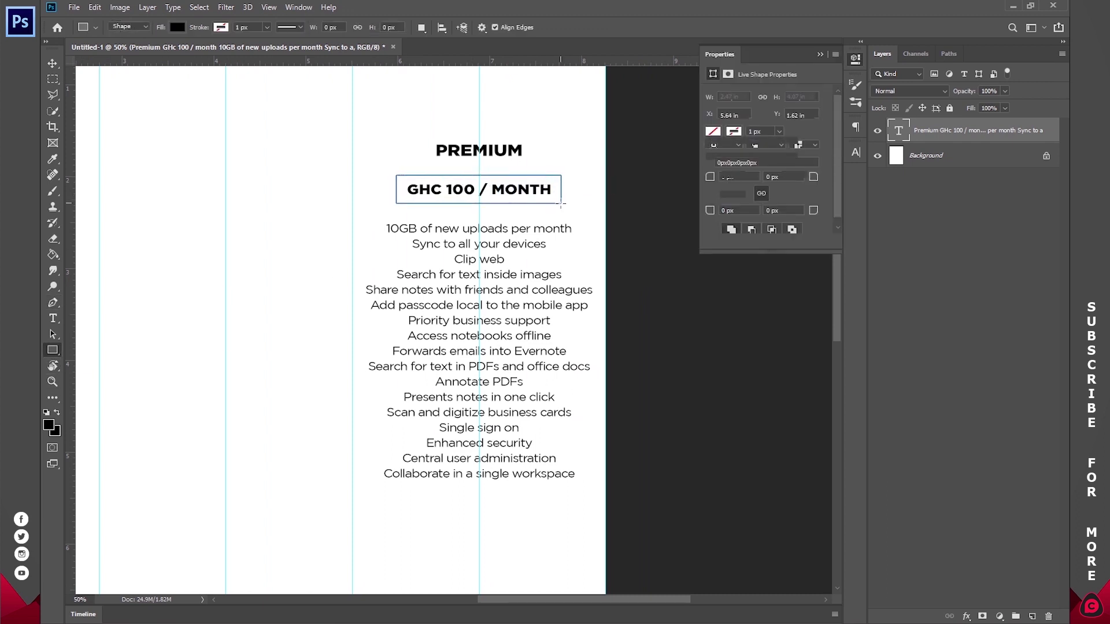
Step: Fill the rectangle with red f43636 and move its layer beneath the Premium text layer
double_click(895, 129)
left_click_drag(895, 129, 866, 45)
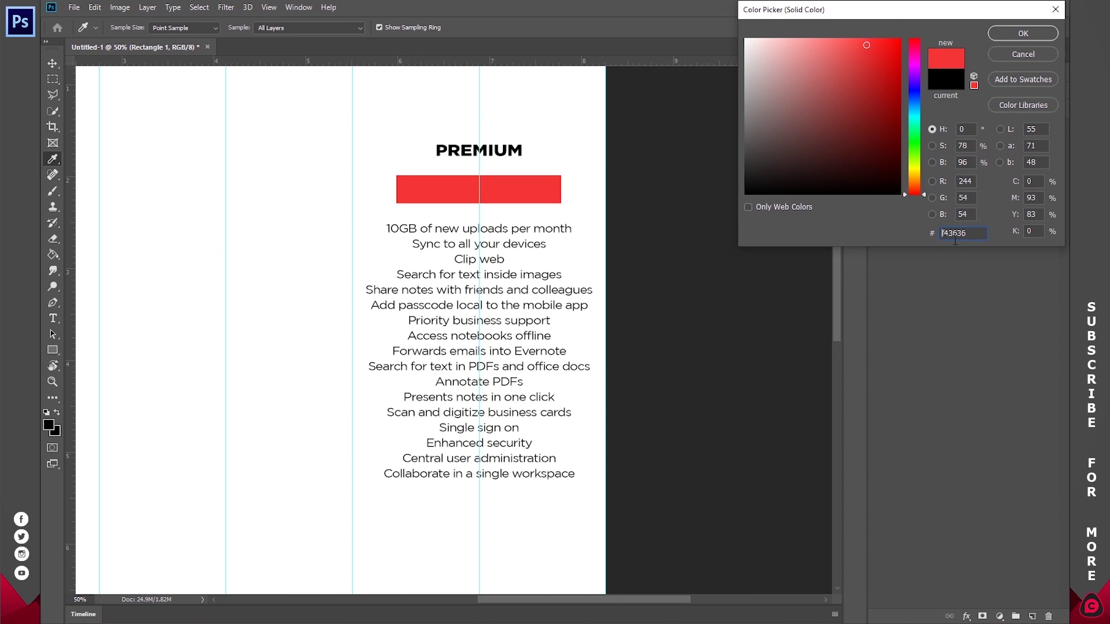
left_click(1037, 33)
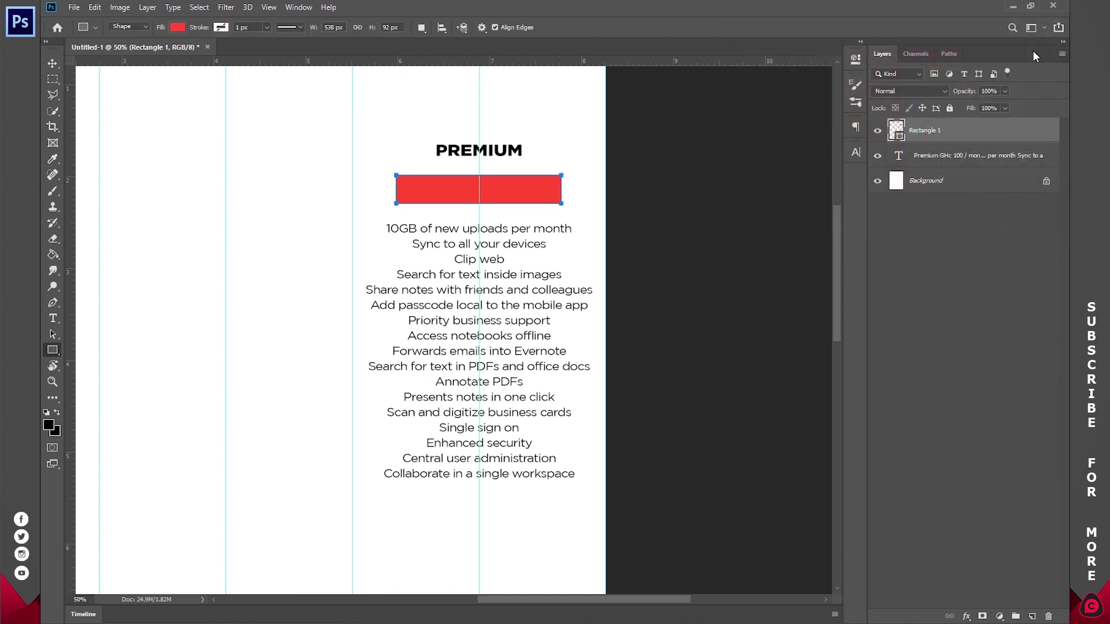
left_click_drag(969, 137, 967, 167)
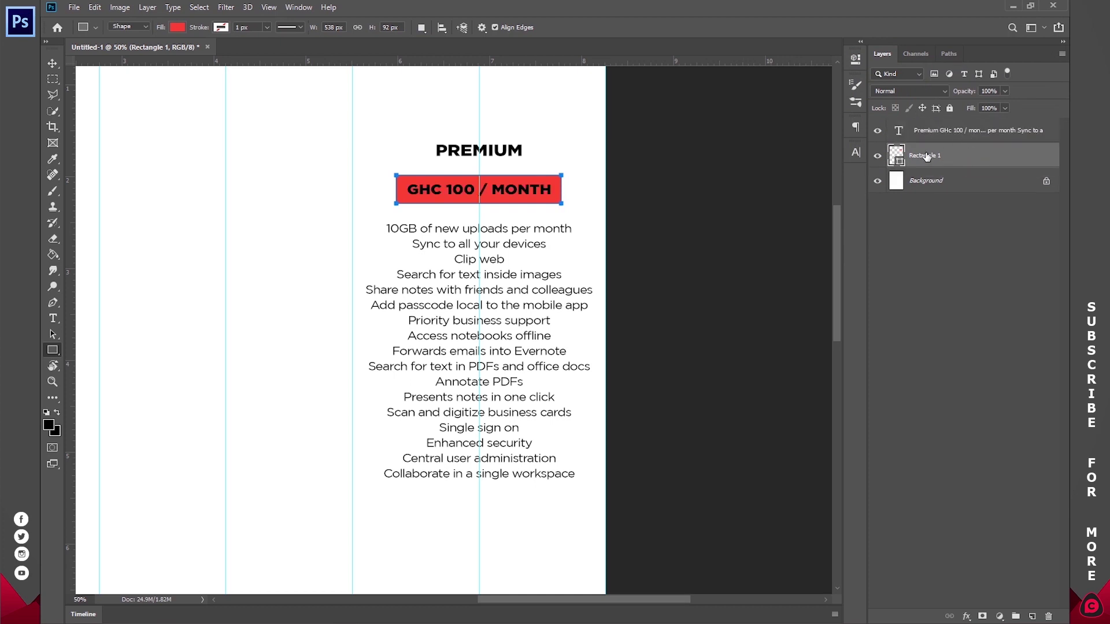
Step: Set the color of the "GHc 100 / month" line to white, ffffff
key("t")
triple_click(479, 189)
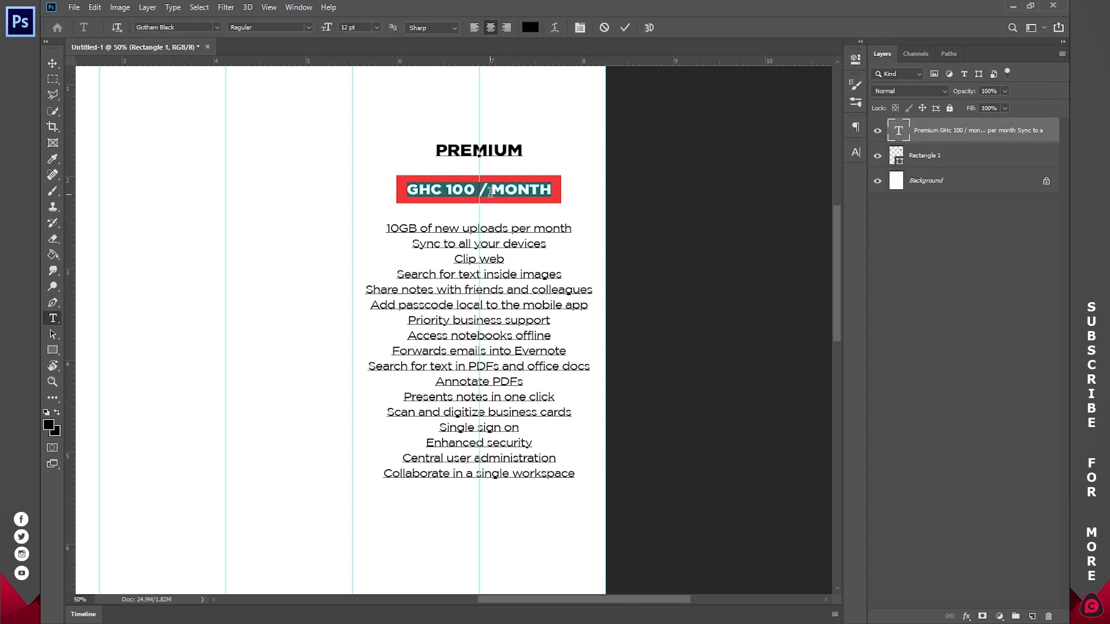
left_click(531, 29)
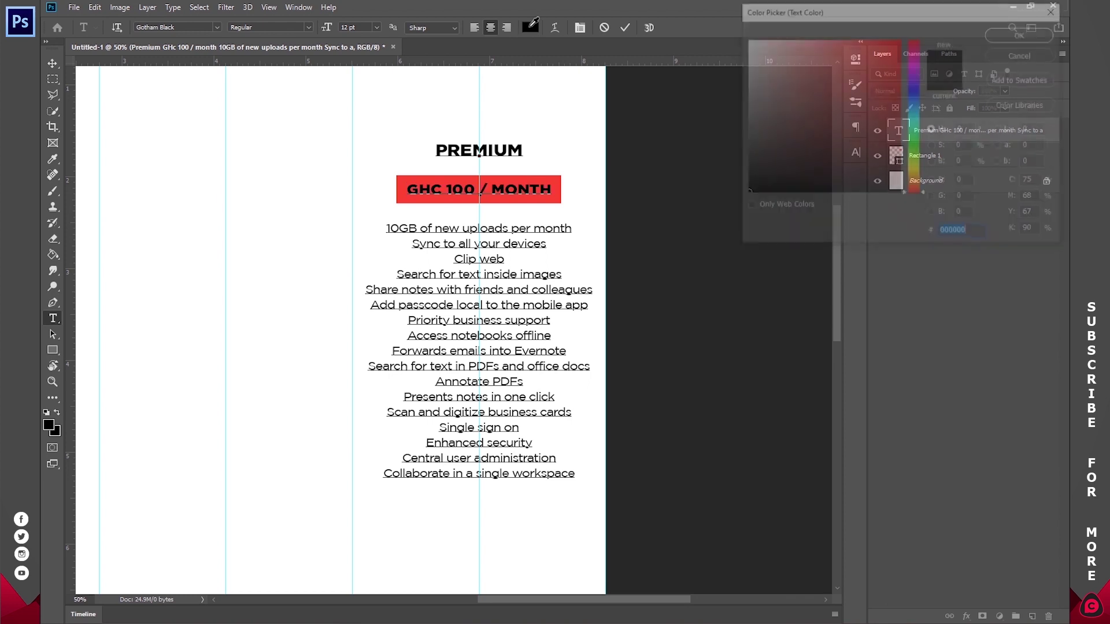
type("ffffff")
left_click(1023, 33)
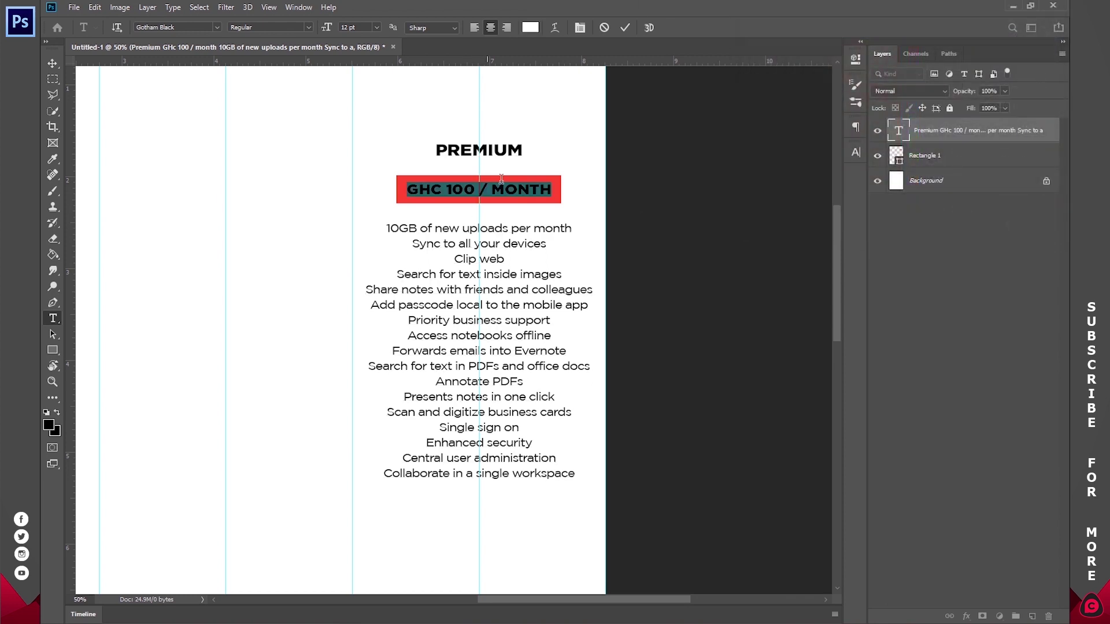
left_click(625, 27)
Step: Crop the page to a 1:1 square at full width, starting from the page's top edge
key("z")
left_click(407, 27)
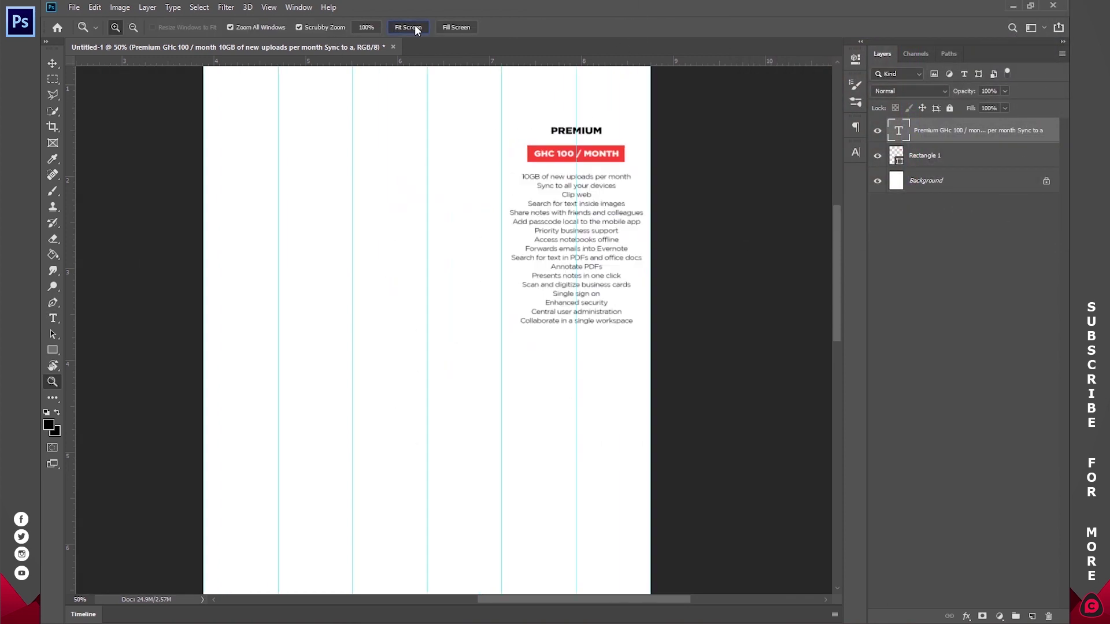
key("c")
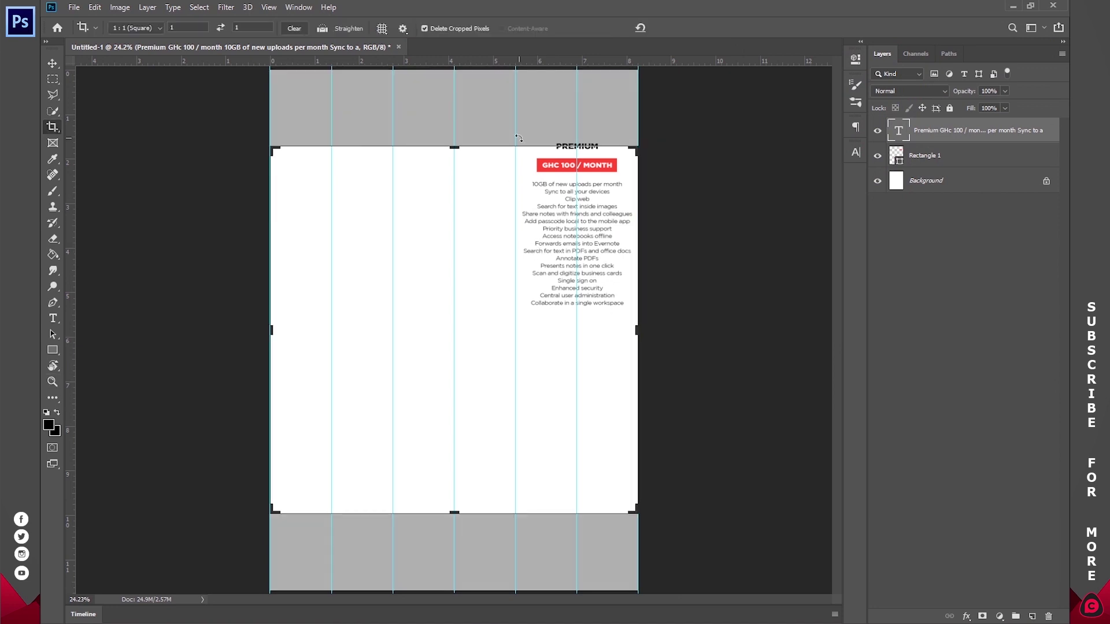
left_click(459, 135)
left_click_drag(459, 135, 454, 99)
left_click_drag(455, 551, 454, 509)
key("Return")
key("z")
left_click(407, 27)
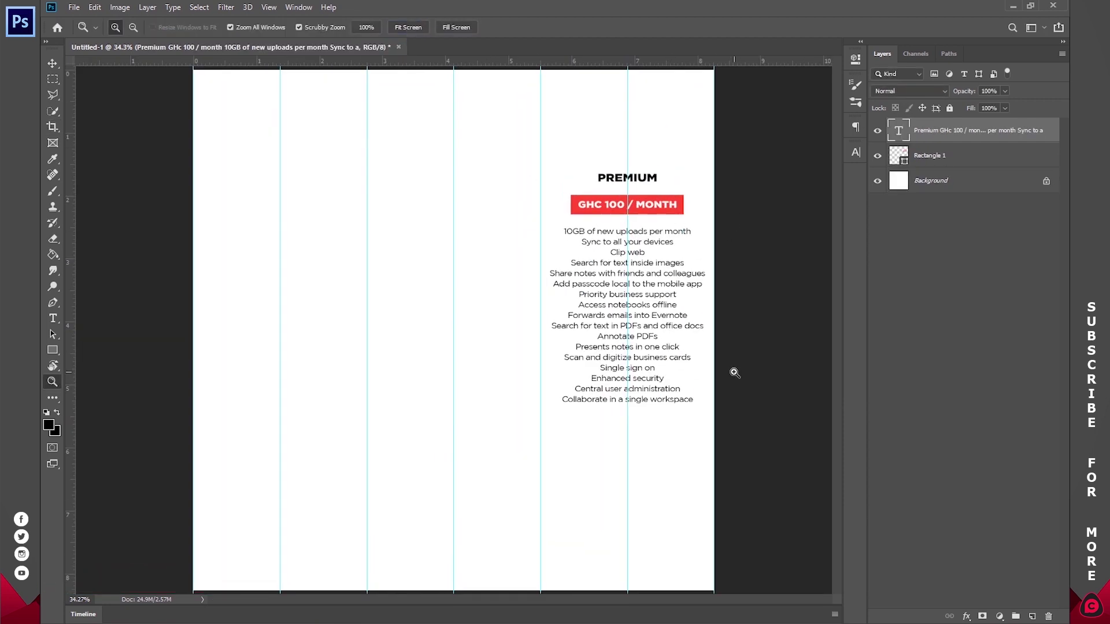
Step: Move the Premium text and its price rectangle together about 1 inch straight down, and deselect the layers
left_click(942, 156)
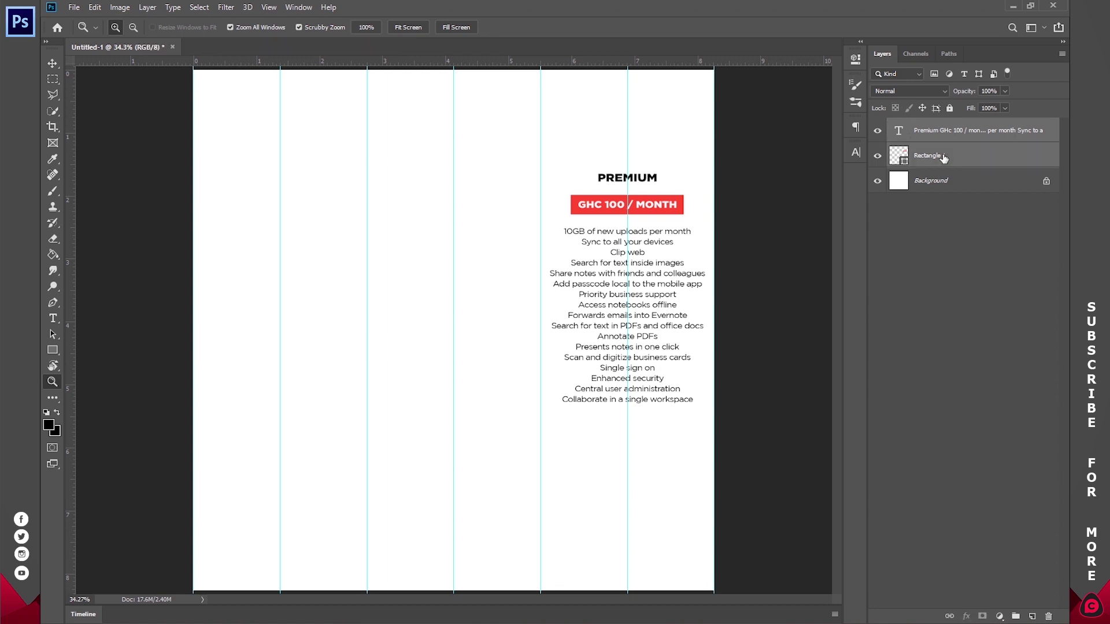
key("v")
left_click_drag(661, 272, 660, 337)
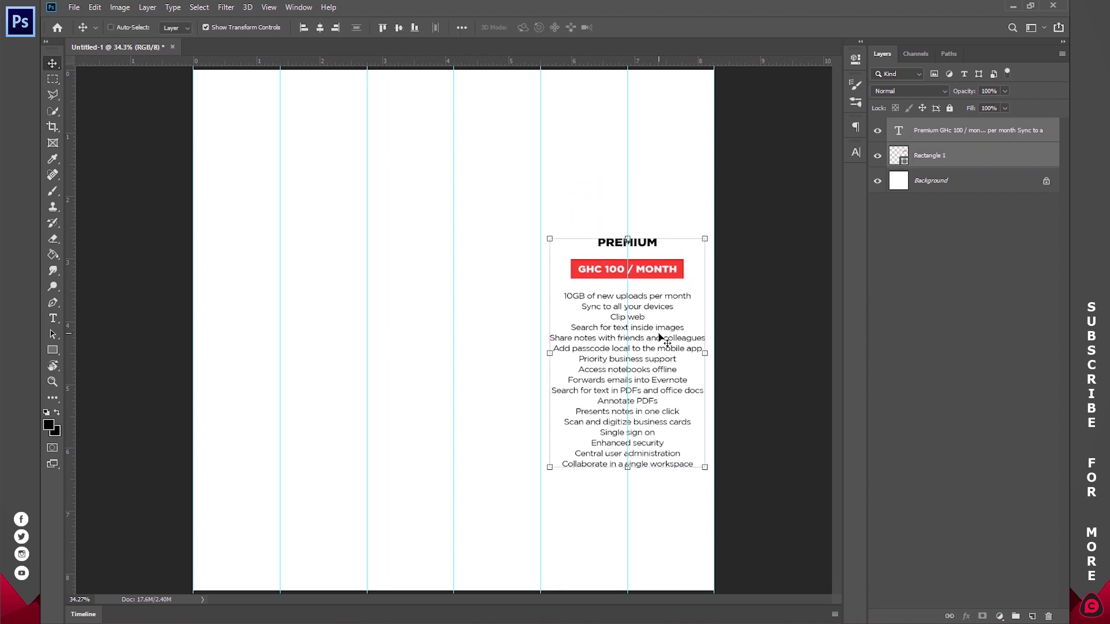
left_click(945, 210)
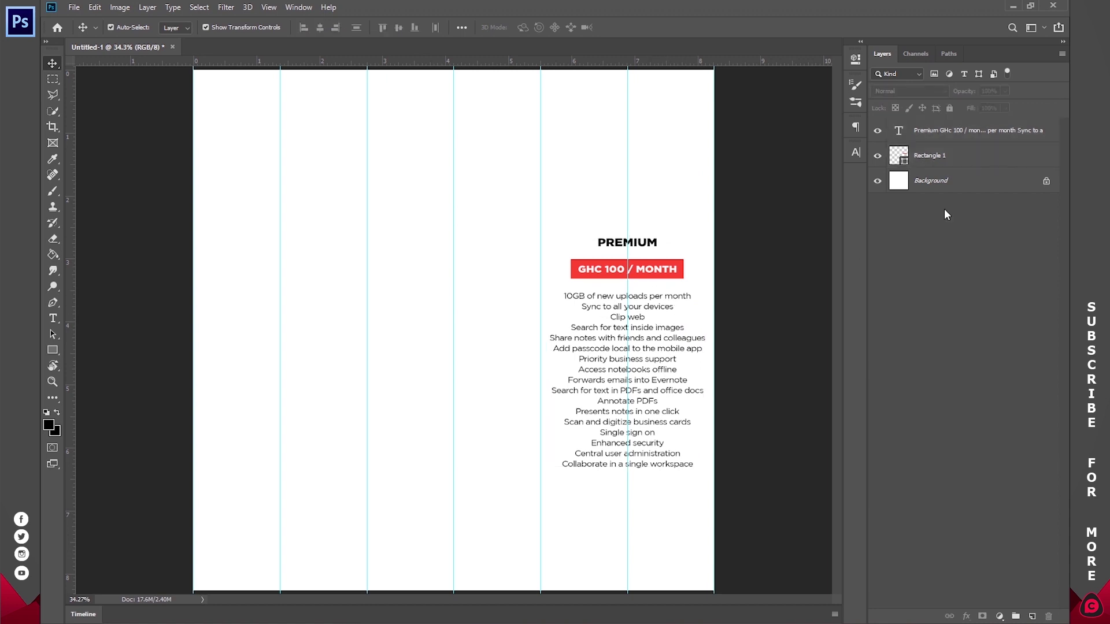
Step: Group the Premium text layer with its price rectangle and name the group PREMIUM
left_click(944, 162)
left_click(945, 132, "shift")
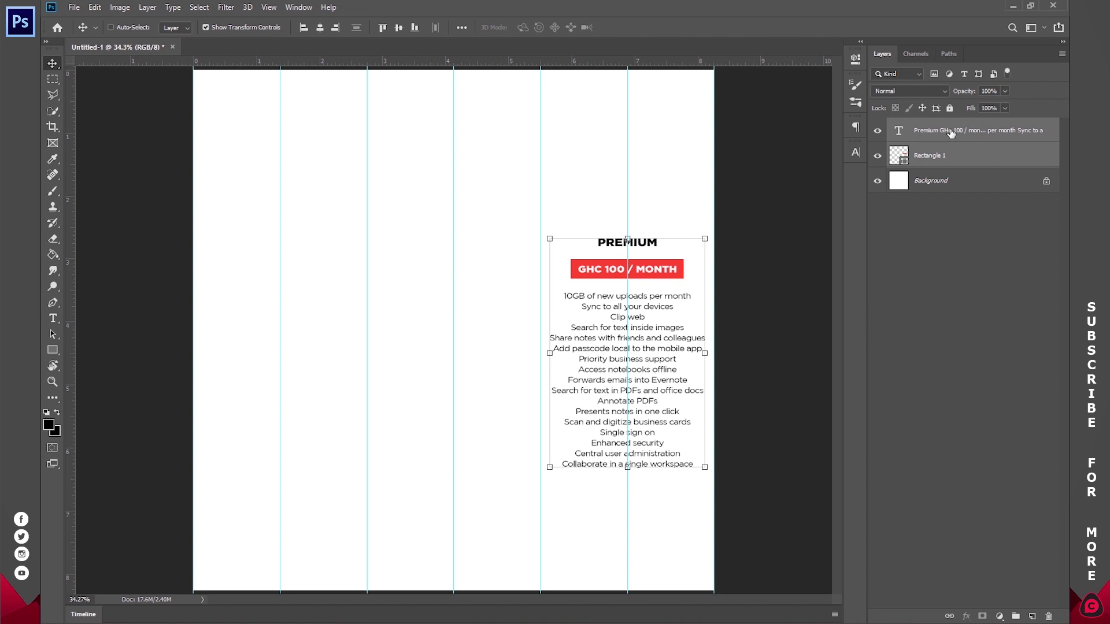
key("ctrl+g")
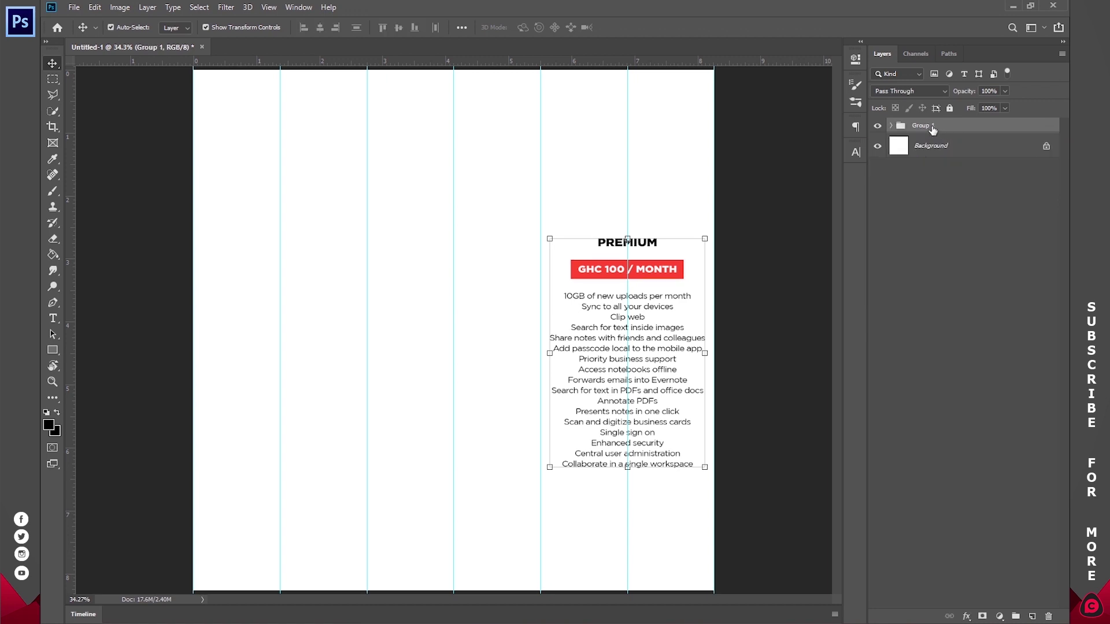
double_click(930, 127)
type("PREMIUM")
key("Return")
Step: Duplicate the PREMIUM group twice, naming the copies REGULAR and BUDGET
key("ctrl+j")
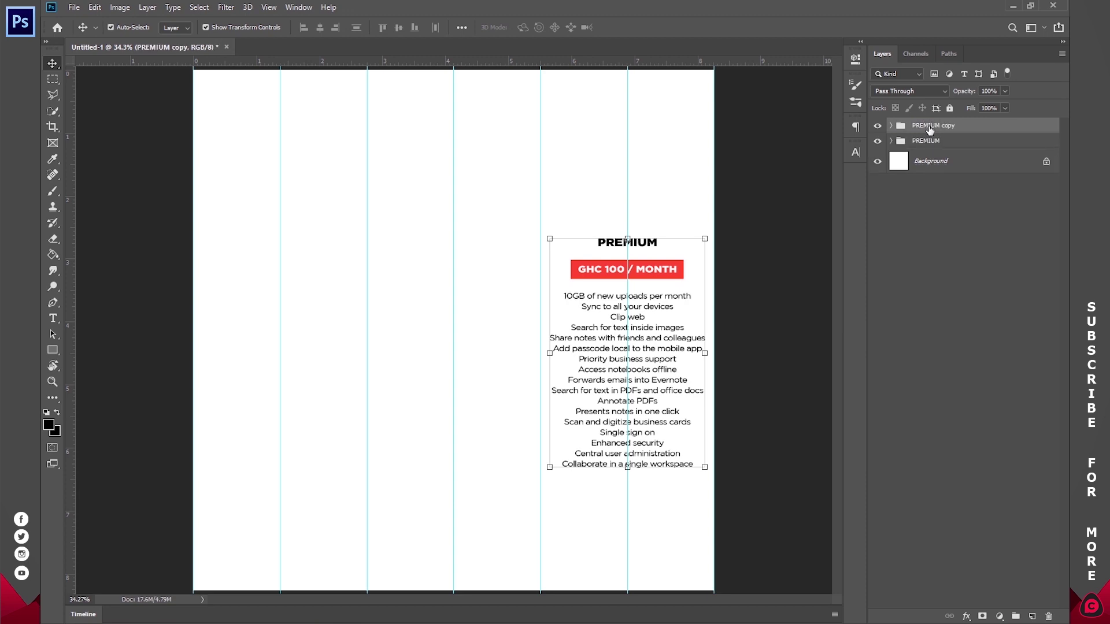
double_click(930, 126)
type("REGULAR")
key("Return")
left_click_drag(929, 129, 1032, 616)
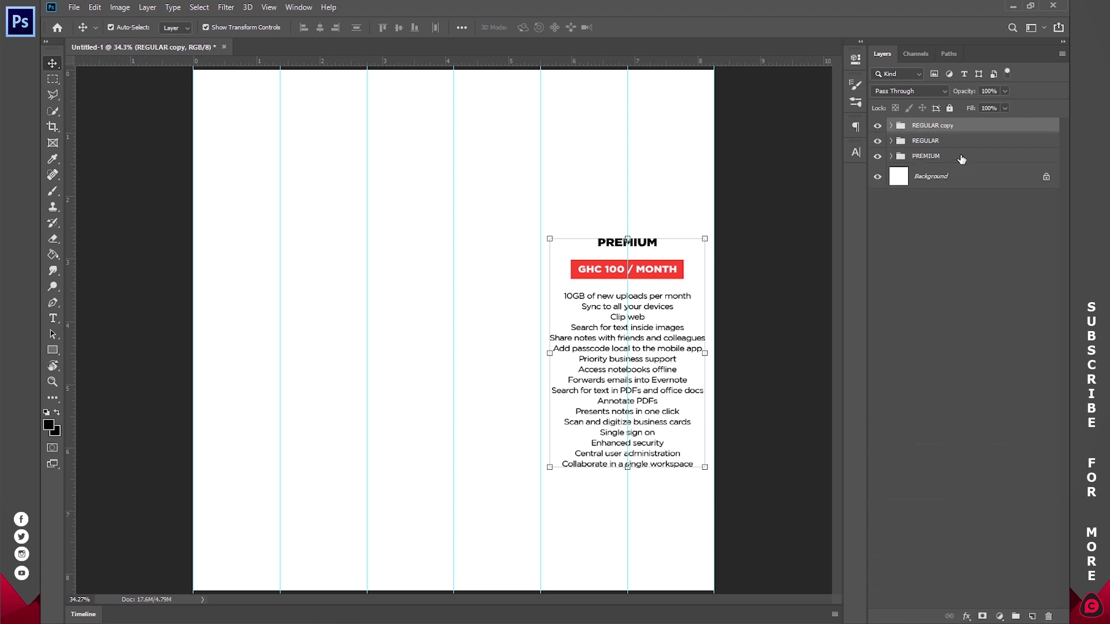
double_click(932, 125)
type("B")
key("Return")
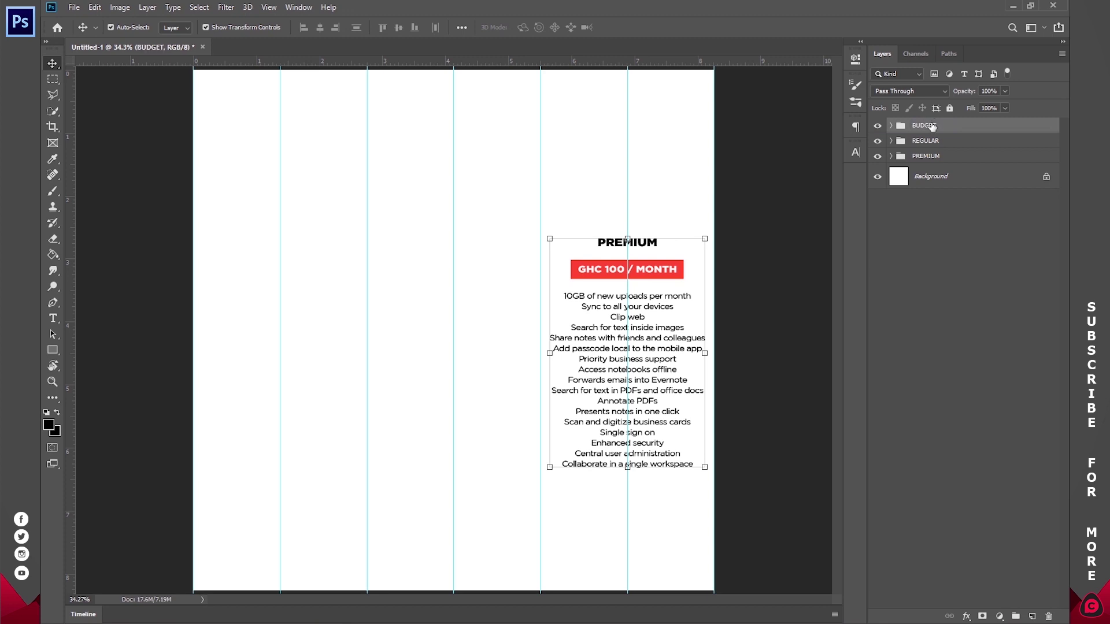
Step: Move the REGULAR group straight across into the middle column and the BUDGET group into the first column
left_click(933, 140, "shift")
left_click_drag(675, 342, 310, 323)
left_click(933, 141, "ctrl")
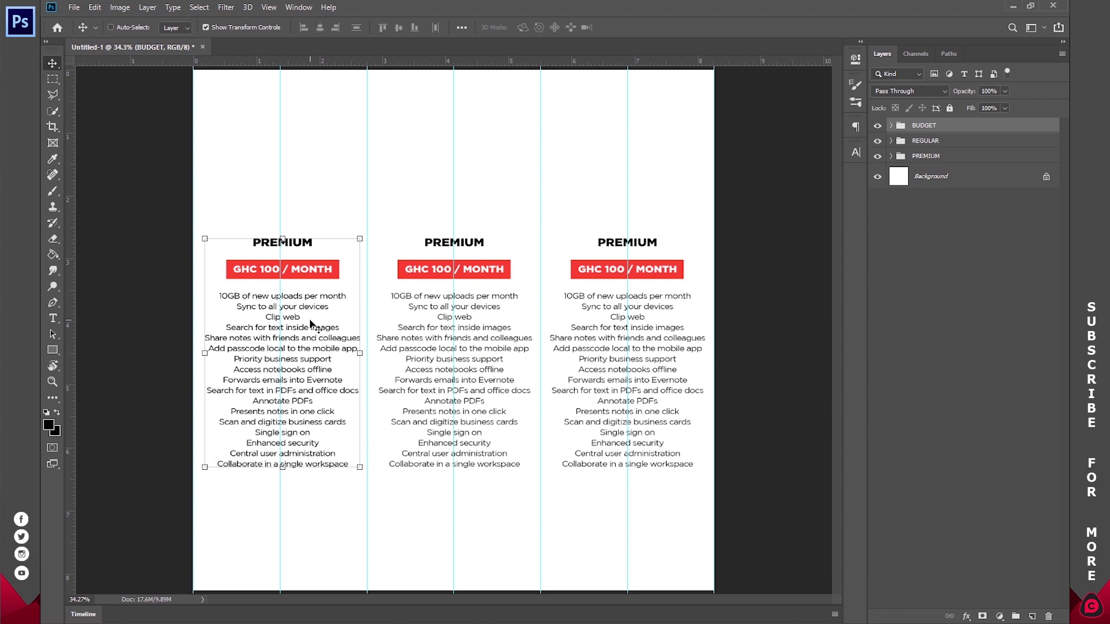
Step: Nudge the BUDGET and REGULAR groups horizontally until each is centered on its column's middle guide, and deselect
key("Left")
key("Left")
key("Left")
key("Left")
key("Left")
key("Left")
key("Left")
key("Left")
key("Left")
key("Left")
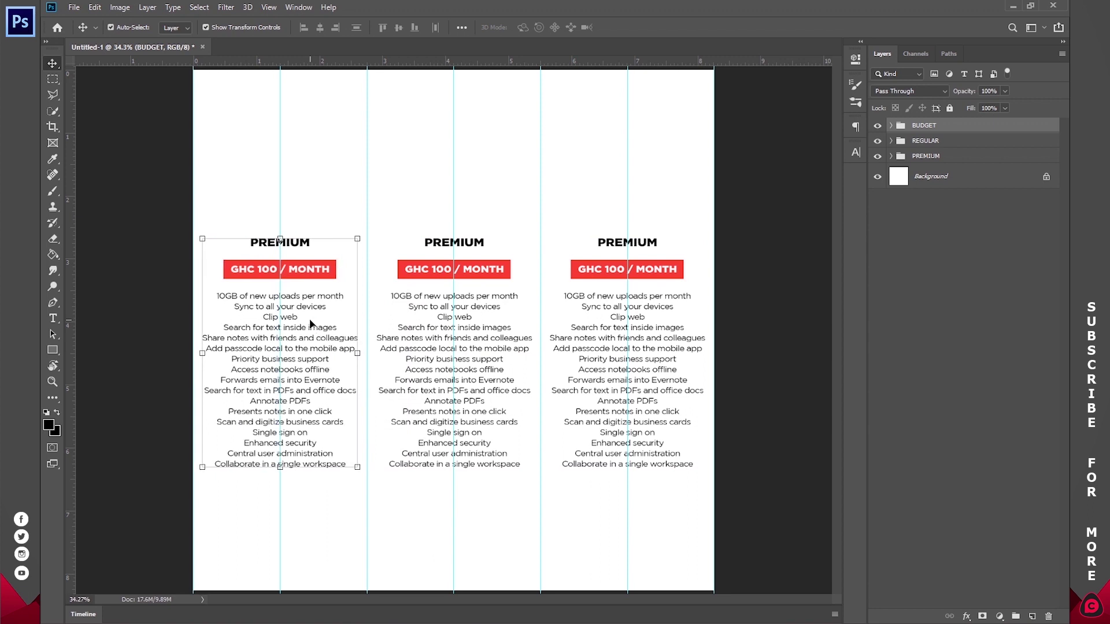
left_click(926, 142)
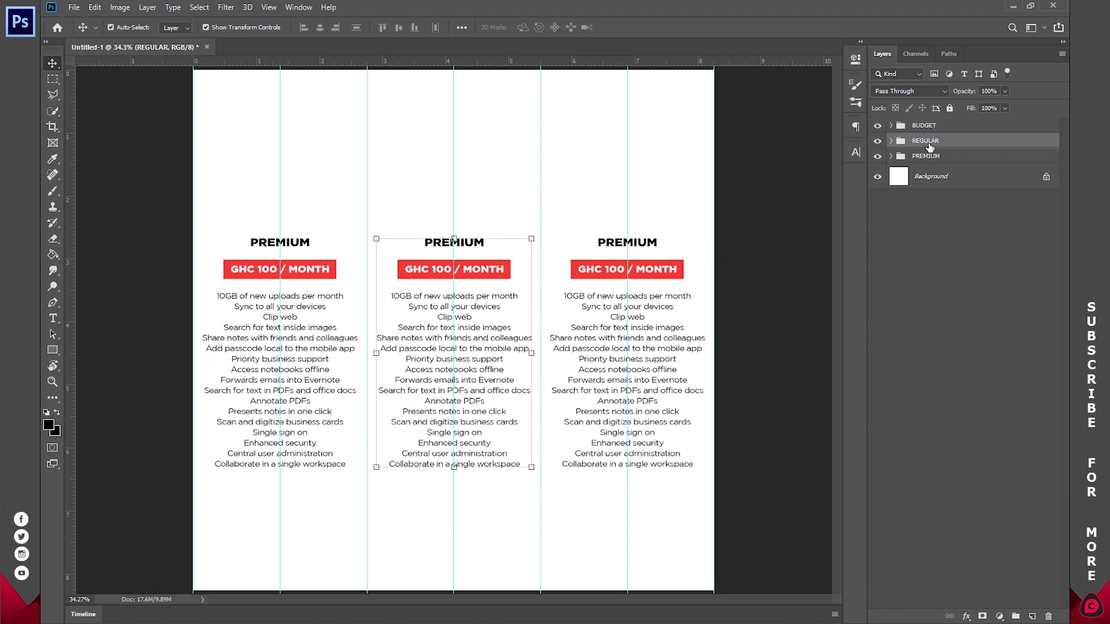
key("Right")
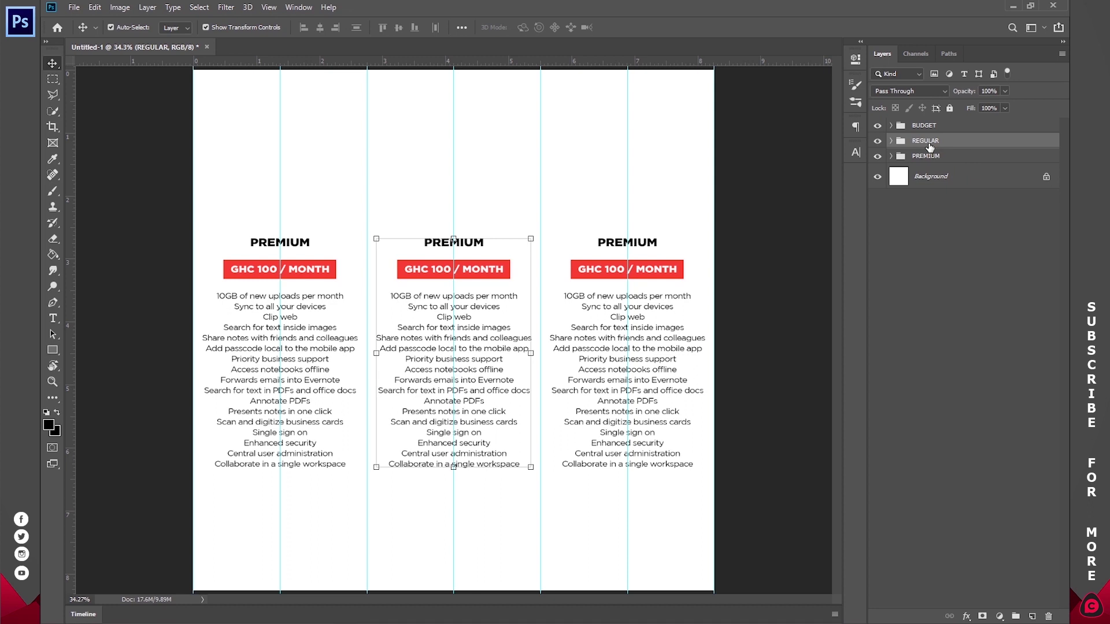
left_click(951, 255)
Step: Change the first column's heading to BUDGET and its price to GHc 30 / month
key("t")
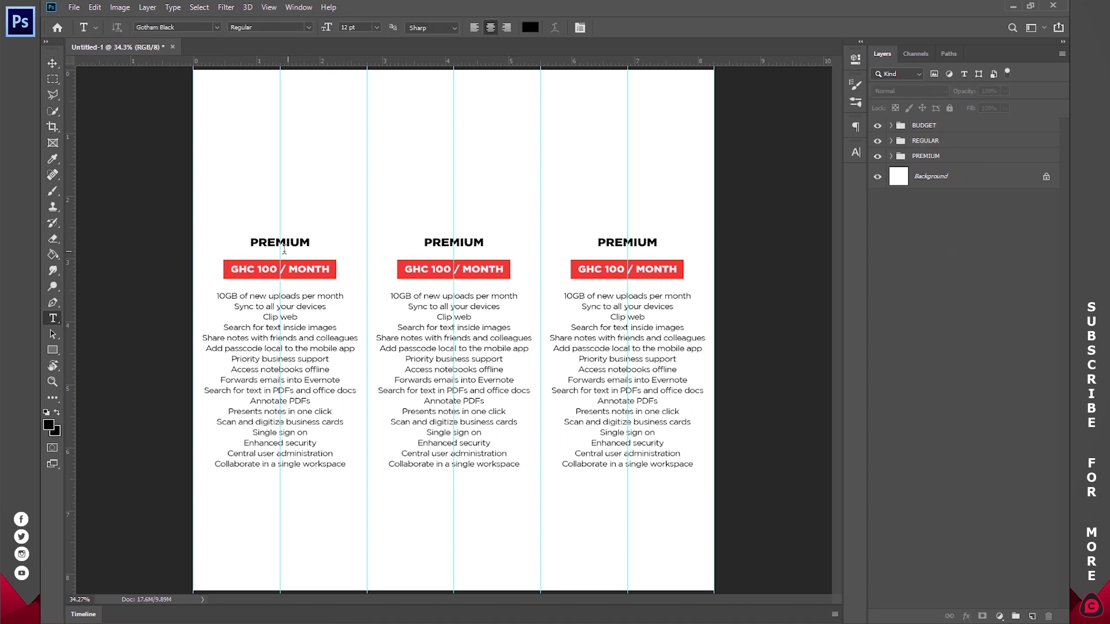
left_click(278, 239)
double_click(280, 241)
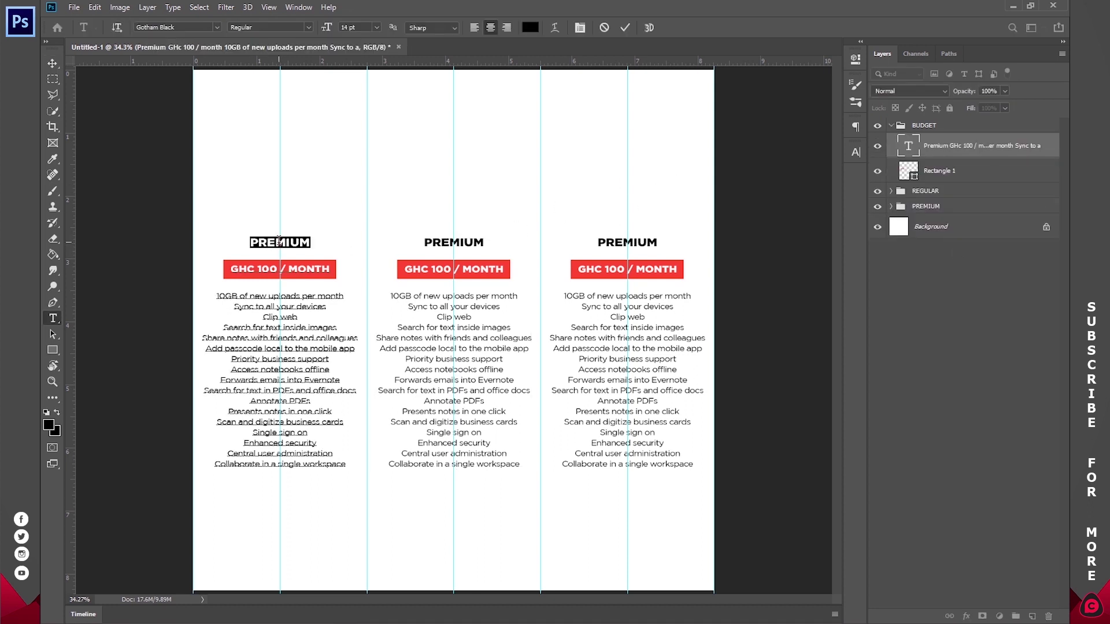
type("BUDGET")
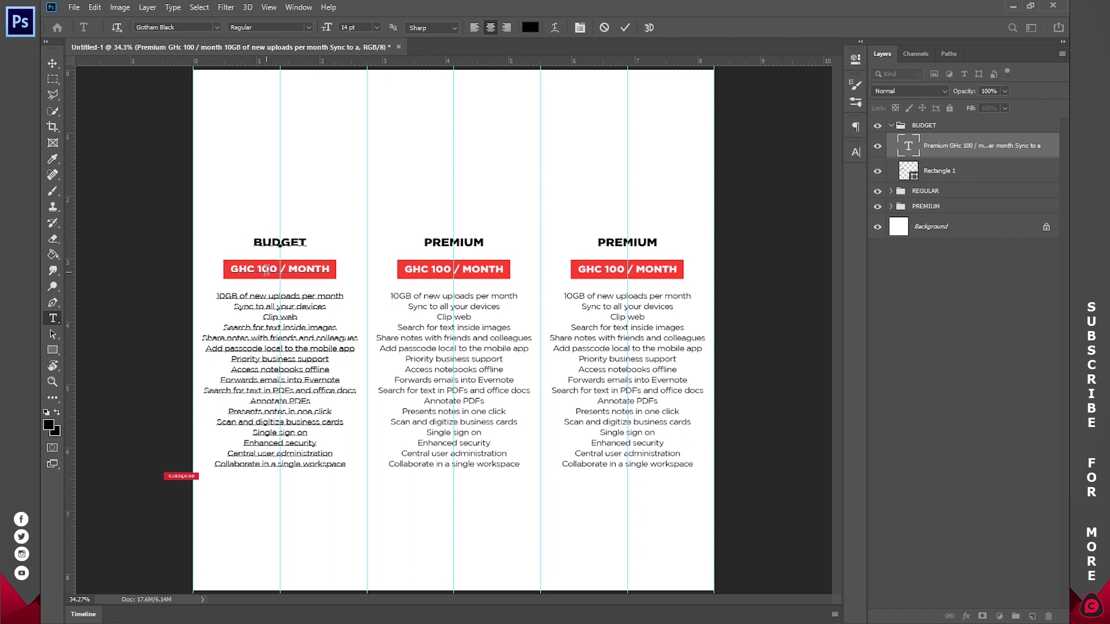
left_click_drag(270, 270, 258, 270)
type("3")
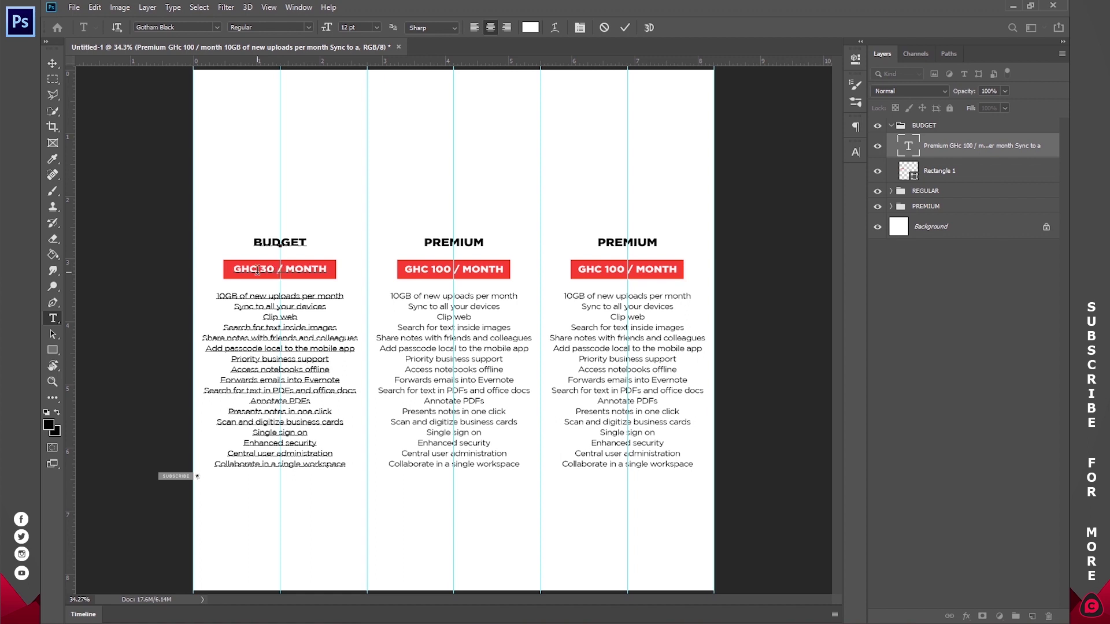
left_click(625, 27)
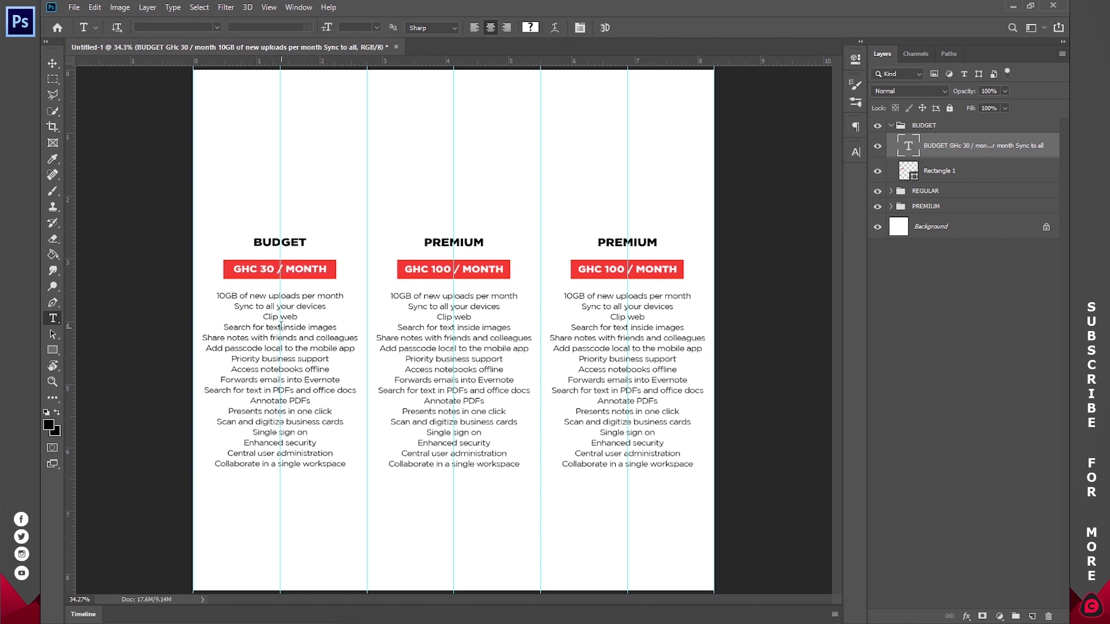
Step: Set the color of the "Sync to all your devices" and "Clip web" lines in the Budget column to light gray e8e8e8
left_click_drag(300, 317, 233, 307)
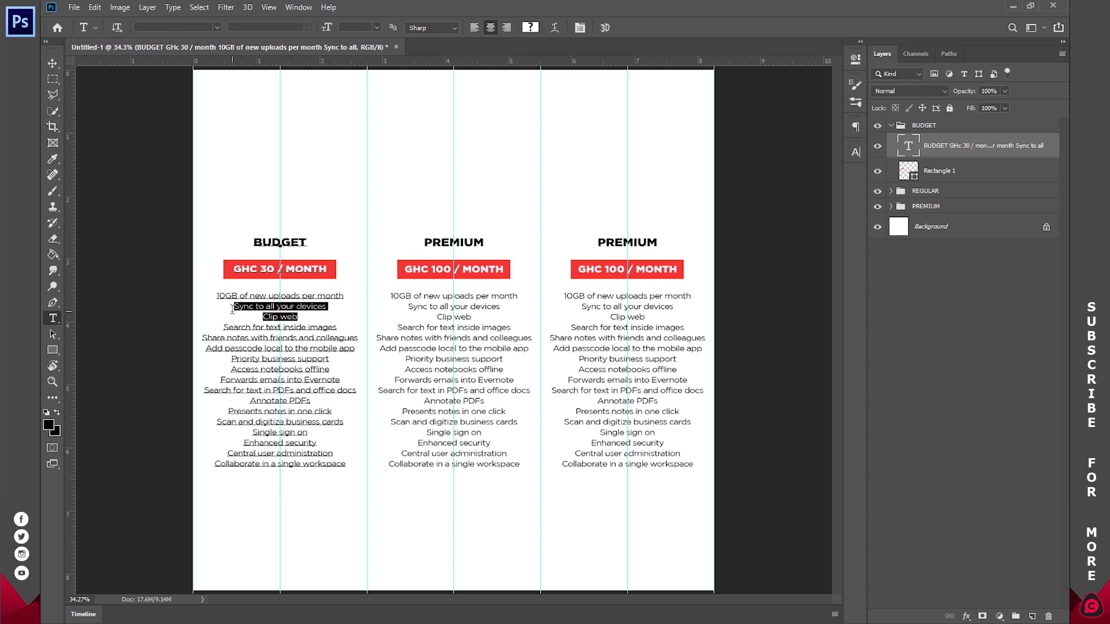
left_click(530, 28)
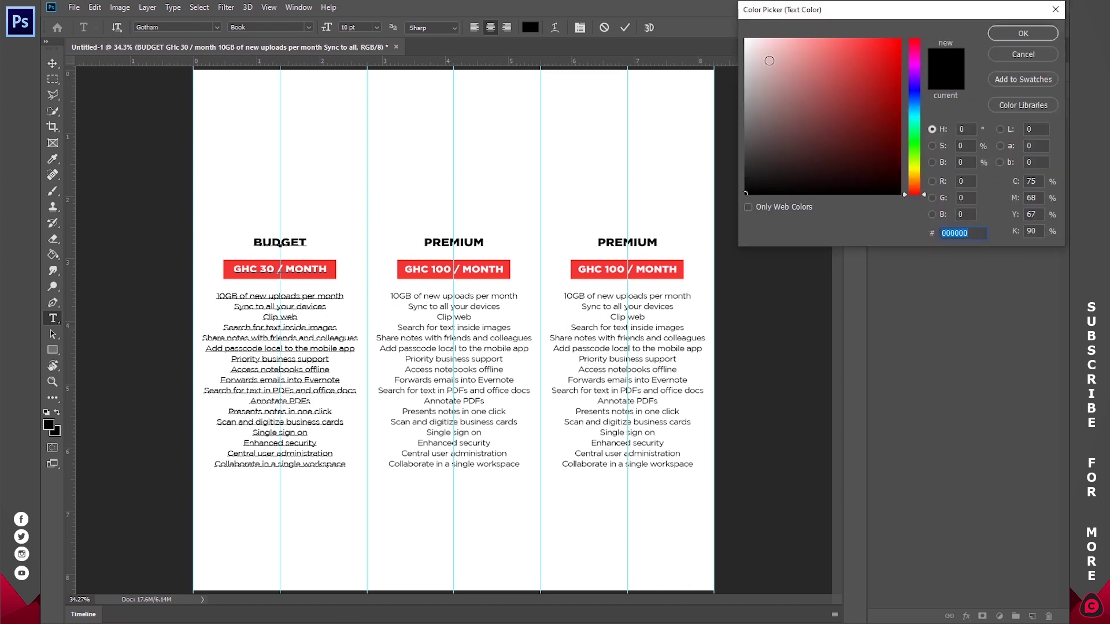
left_click(742, 52)
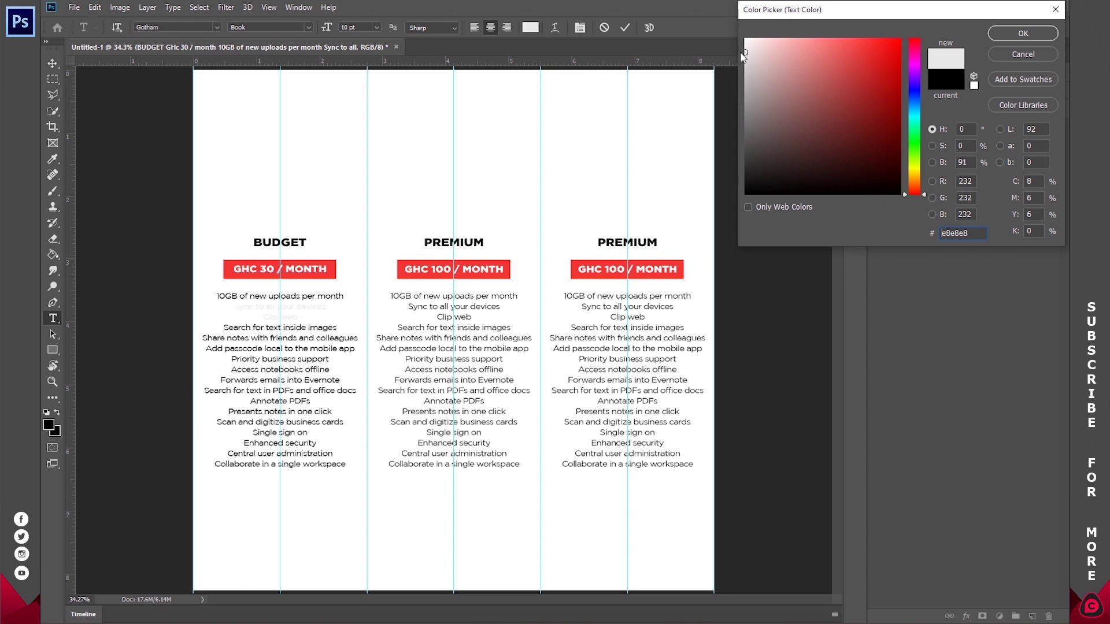
double_click(983, 234)
type("E8E8E8")
key("ctrl+a")
right_click(949, 250)
left_click(983, 270)
left_click(1012, 33)
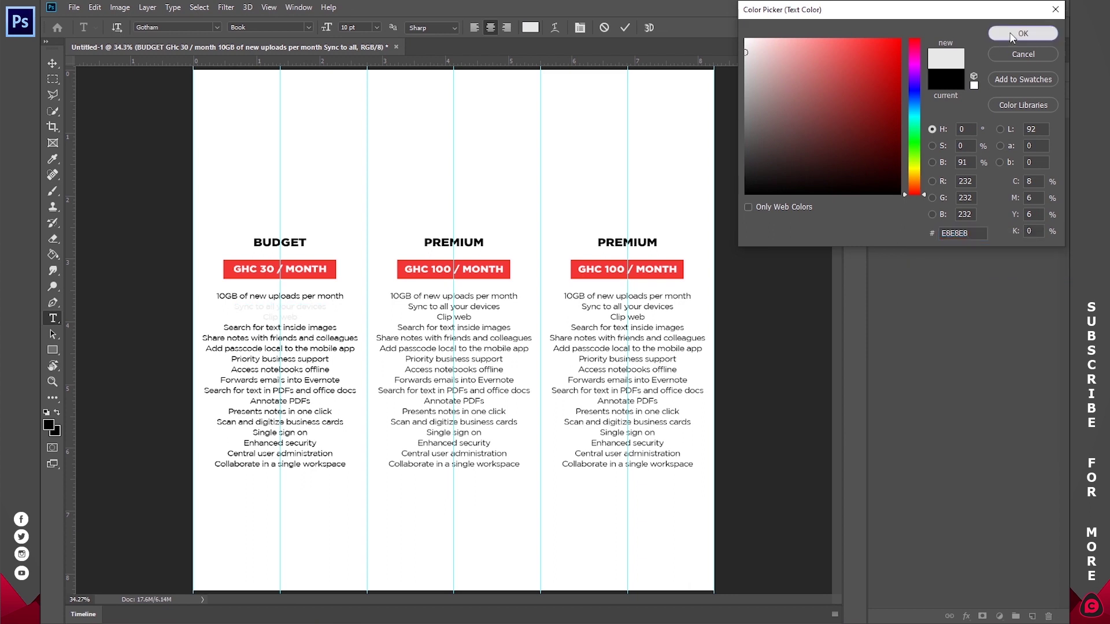
Step: Color the Budget column's lines from "Access notebooks offline" through "Search for text in PDFs and office docs" gray c3c3c3
left_click_drag(358, 393, 229, 371)
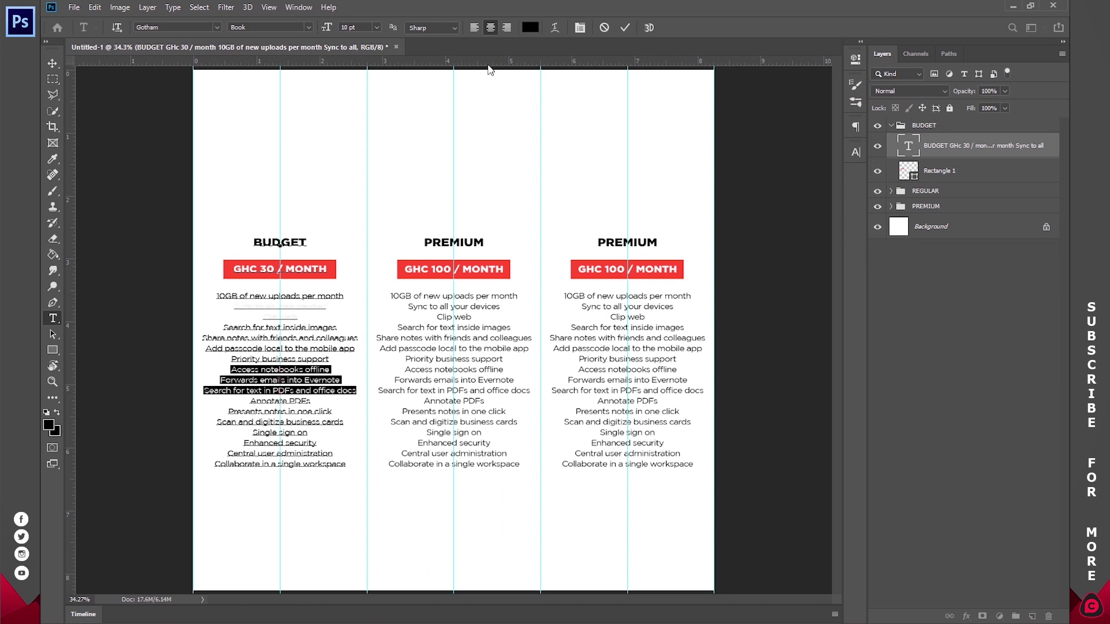
left_click(531, 27)
type("e8e8e8")
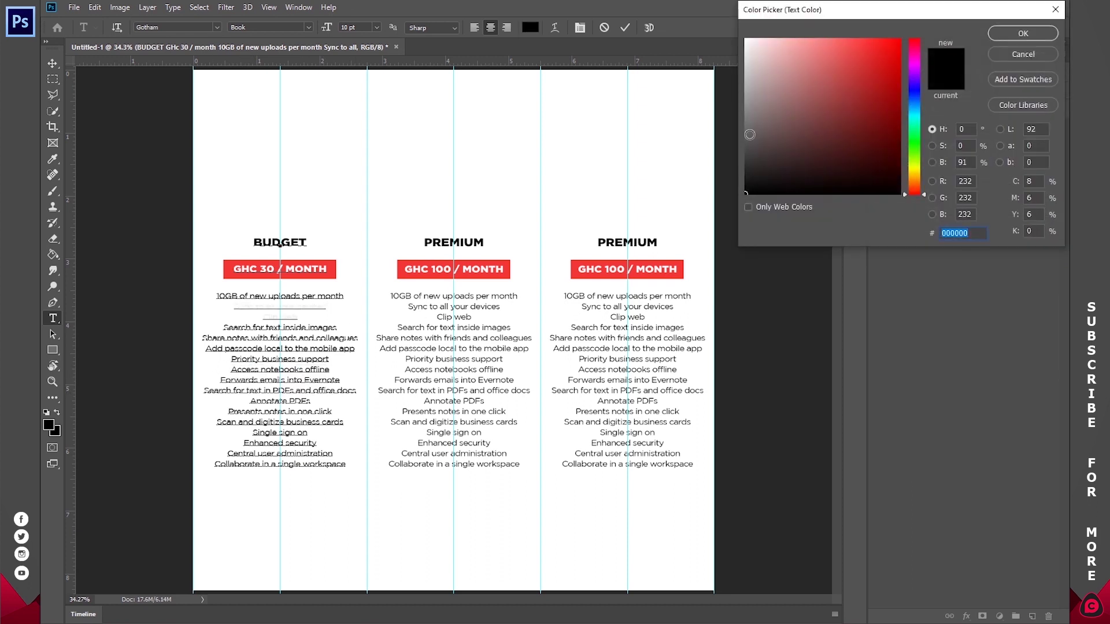
double_click(948, 233)
type("d5d5d5")
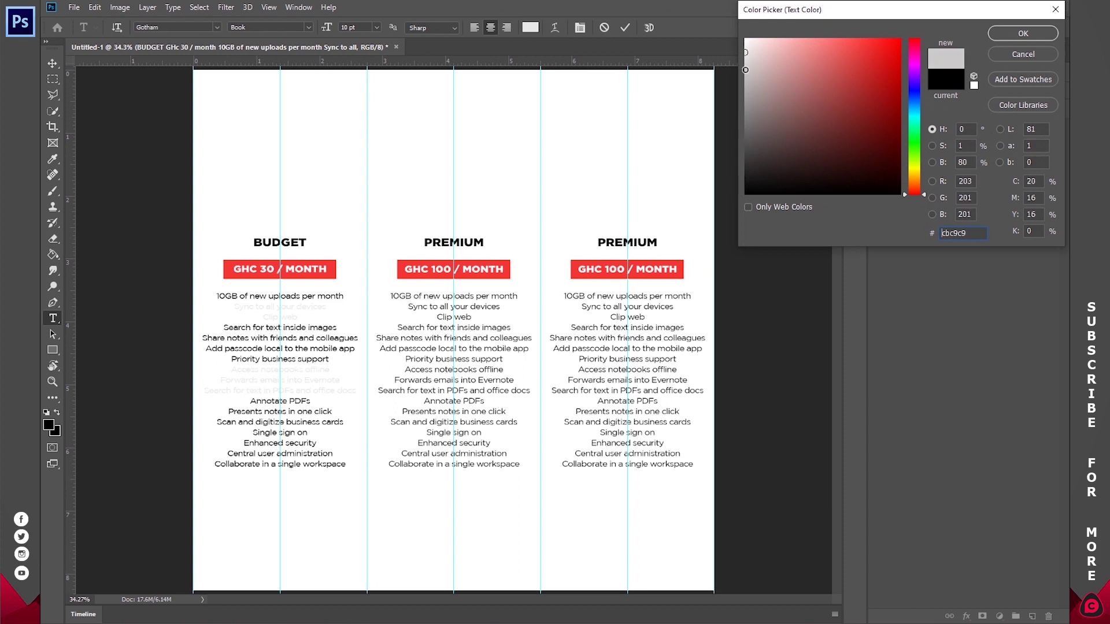
type("c3c3c3")
right_click(909, 231)
left_click(948, 273)
left_click(1022, 34)
Step: Color the Budget column's "Sync to all your devices" and "Clip web" lines and its last three lines gray c3c3c3
left_click_drag(234, 307, 298, 317)
left_click(530, 28)
left_click(1018, 36)
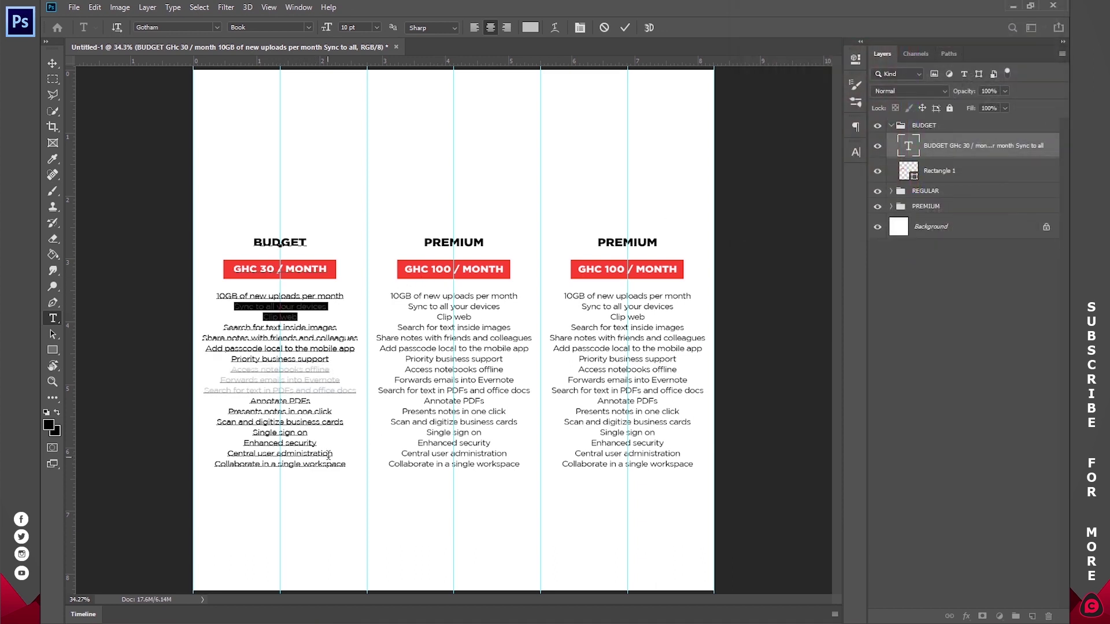
left_click_drag(345, 464, 244, 441)
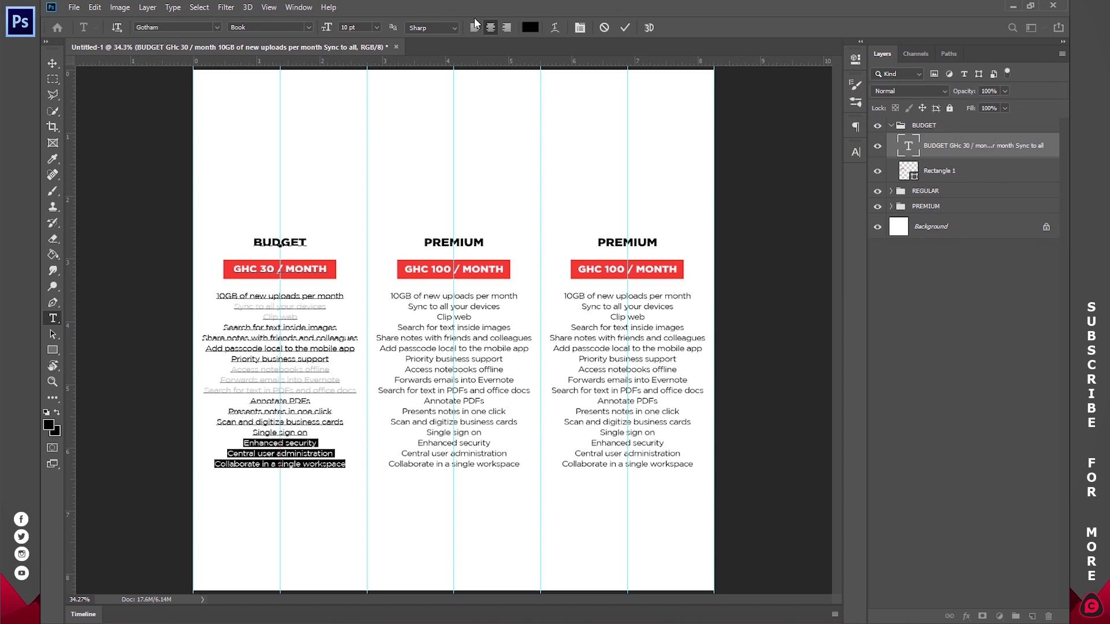
left_click(530, 27)
key("ctrl+v")
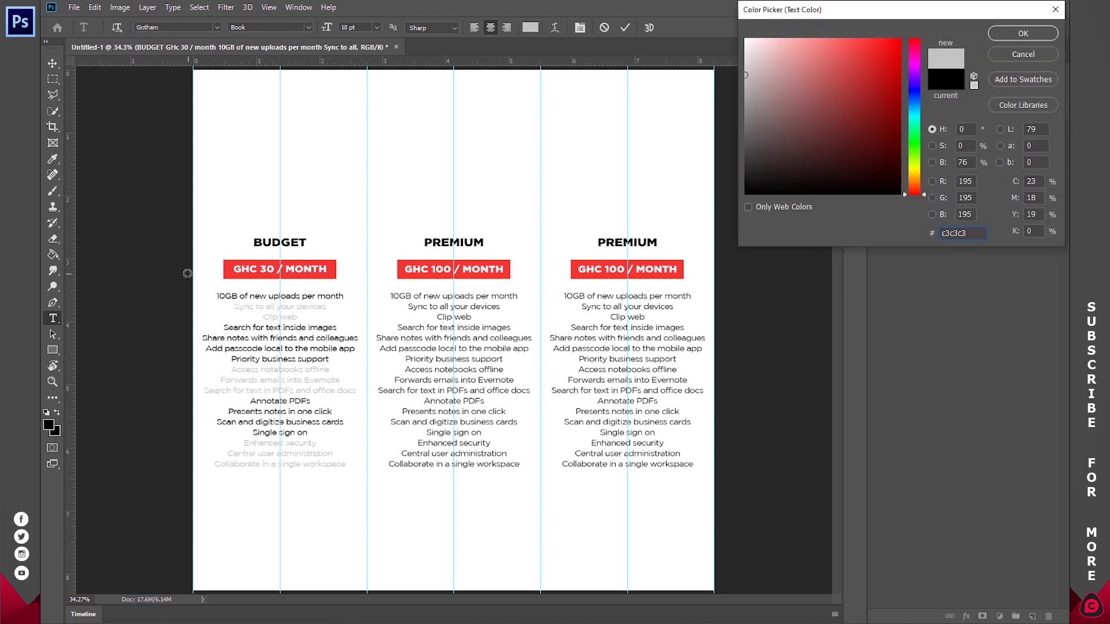
left_click(1024, 34)
left_click(626, 28)
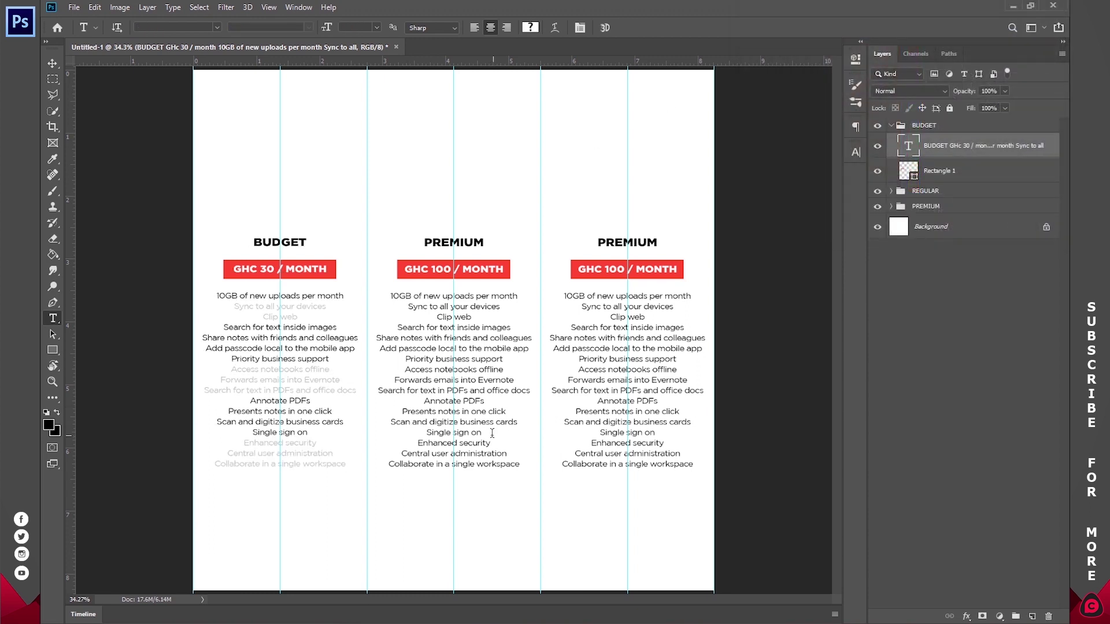
Step: Color the "Presents notes in one click" and "Scan and digitize business cards" lines in the middle column gray c3c3c3
left_click_drag(519, 423, 395, 414)
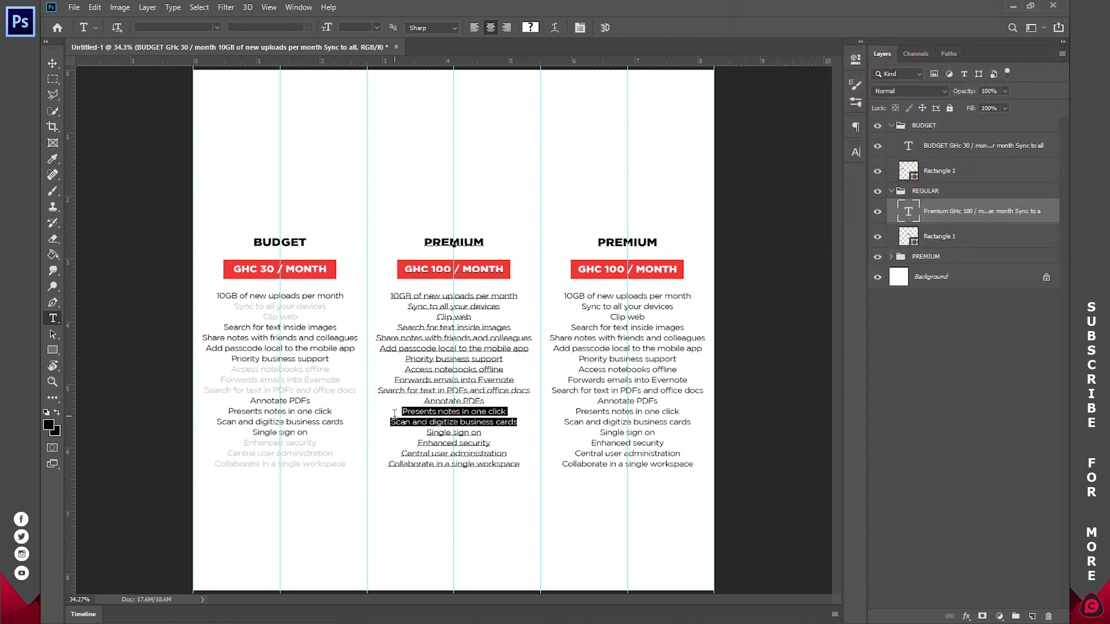
left_click(530, 27)
type("c3c3c3")
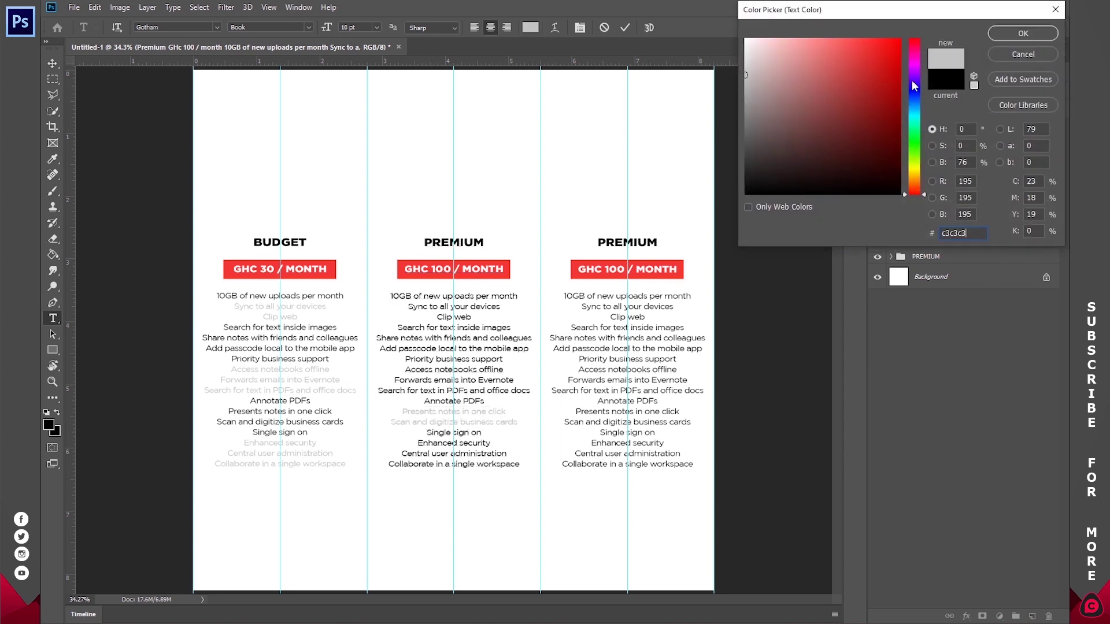
left_click(1029, 35)
Step: Color the "Sync to all your devices" and "Clip web" lines in the middle column gray c3c3c3
left_click_drag(506, 371, 404, 359)
left_click_drag(473, 319, 406, 305)
left_click(530, 27)
type("c3c3c3")
left_click(1023, 34)
Step: Color the middle column's lines from "Access notebooks offline" through "Search for text in PDFs and office docs" gray c3c3c3
left_click_drag(530, 392, 405, 370)
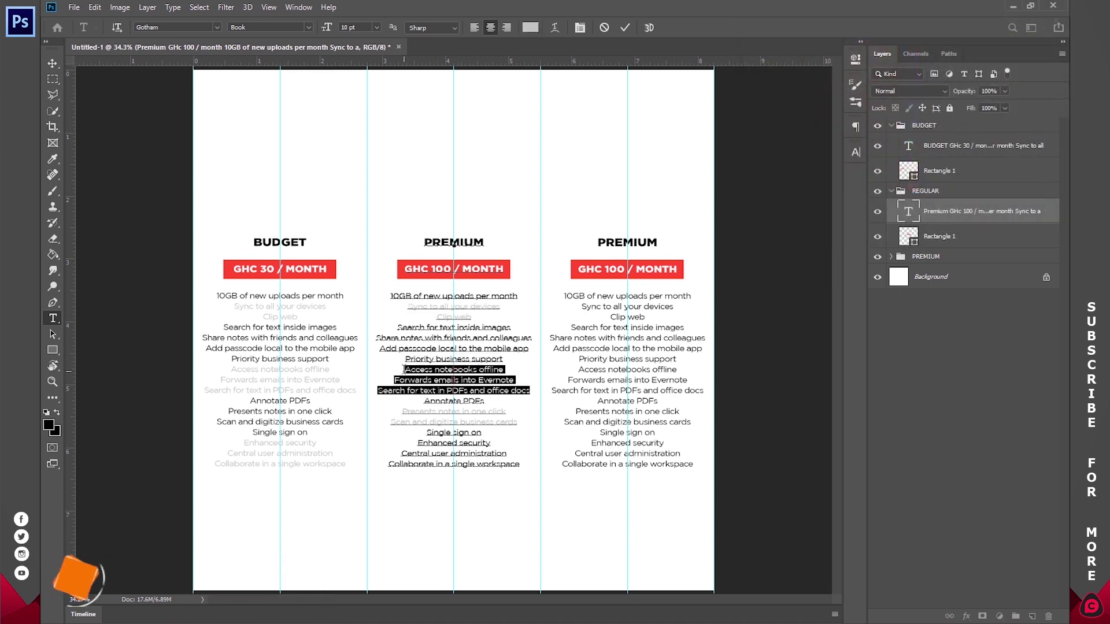
left_click(530, 27)
type("c3c3c3")
left_click(1023, 34)
Step: Set the middle column's "Presents notes in one click" and "Scan and digitize business cards" lines back to black 000000
left_click_drag(518, 423, 389, 409)
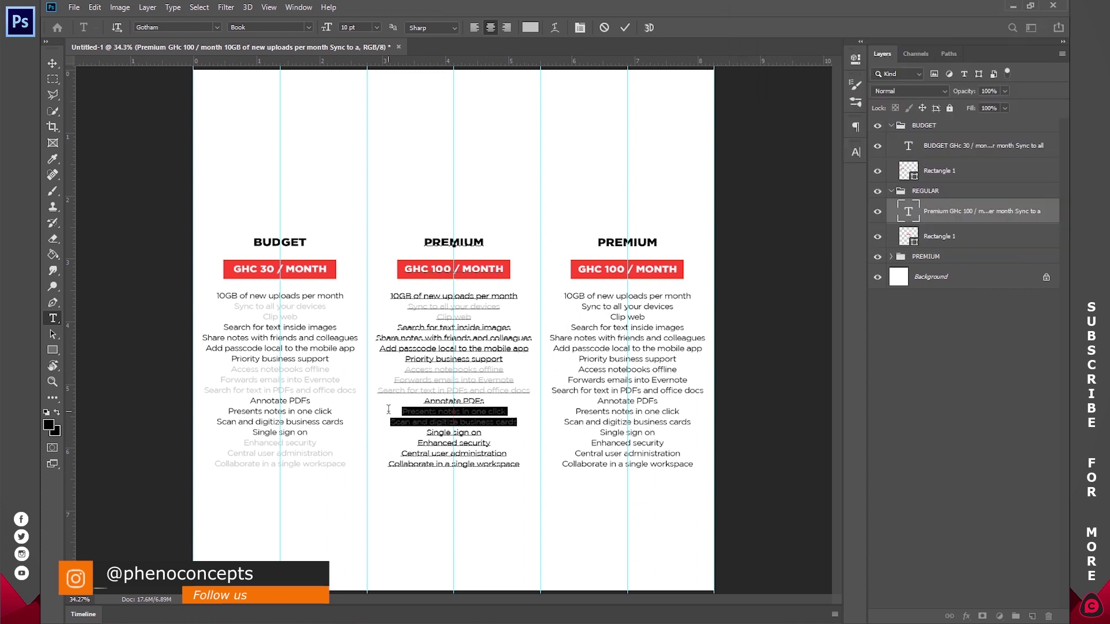
left_click(530, 28)
type("000000")
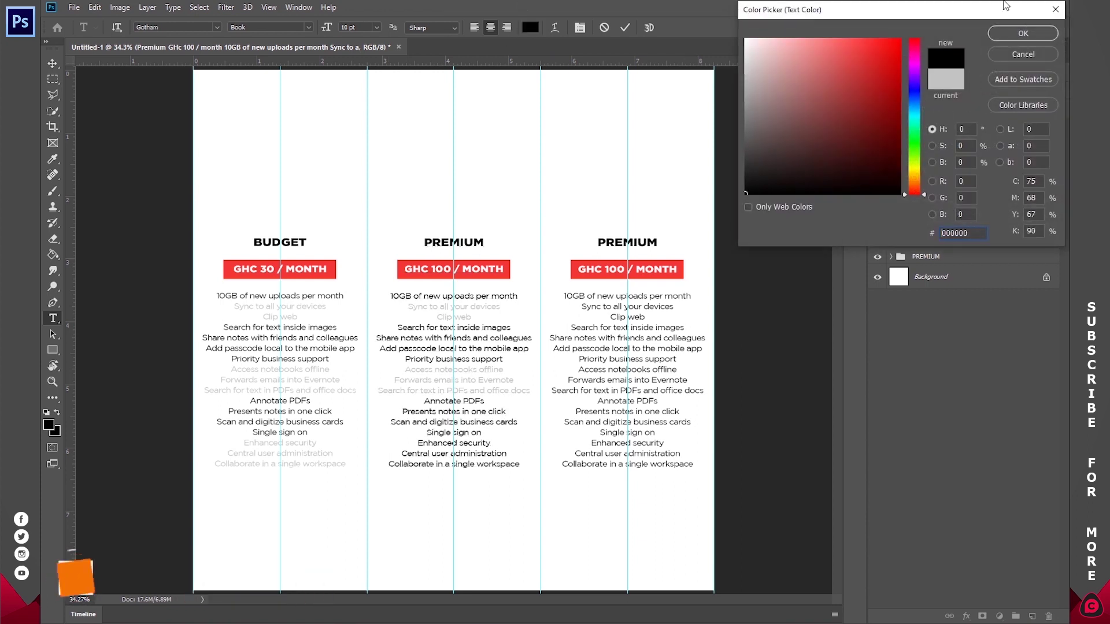
left_click(1023, 34)
key("ctrl+Return")
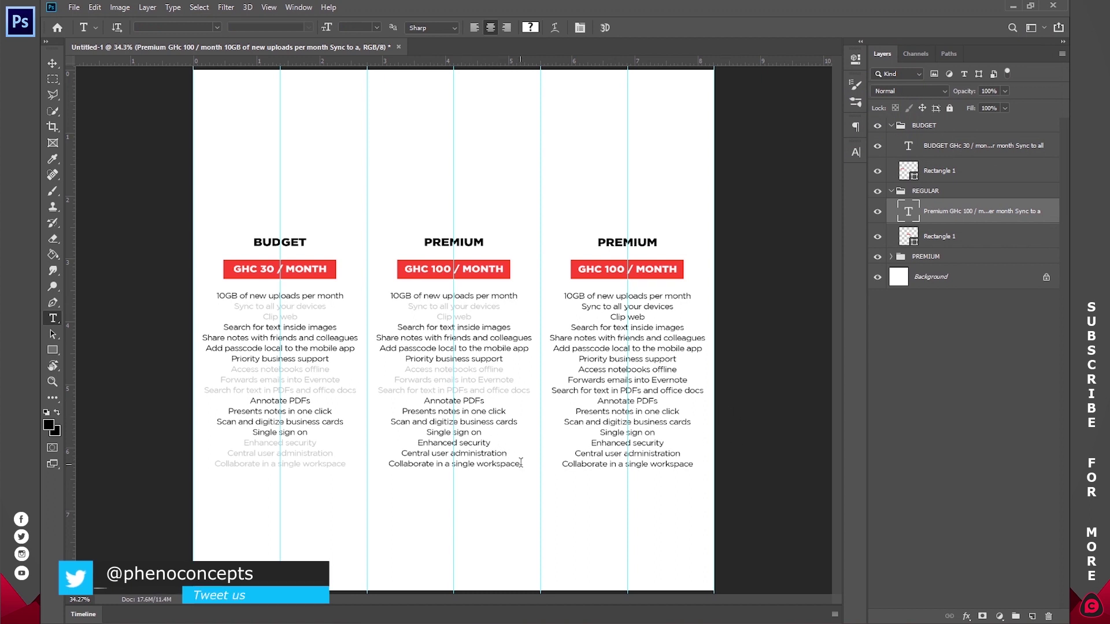
Step: Set the middle column's "Sync to all your devices" and "Clip web" lines back to black 000000
left_click_drag(472, 318, 408, 307)
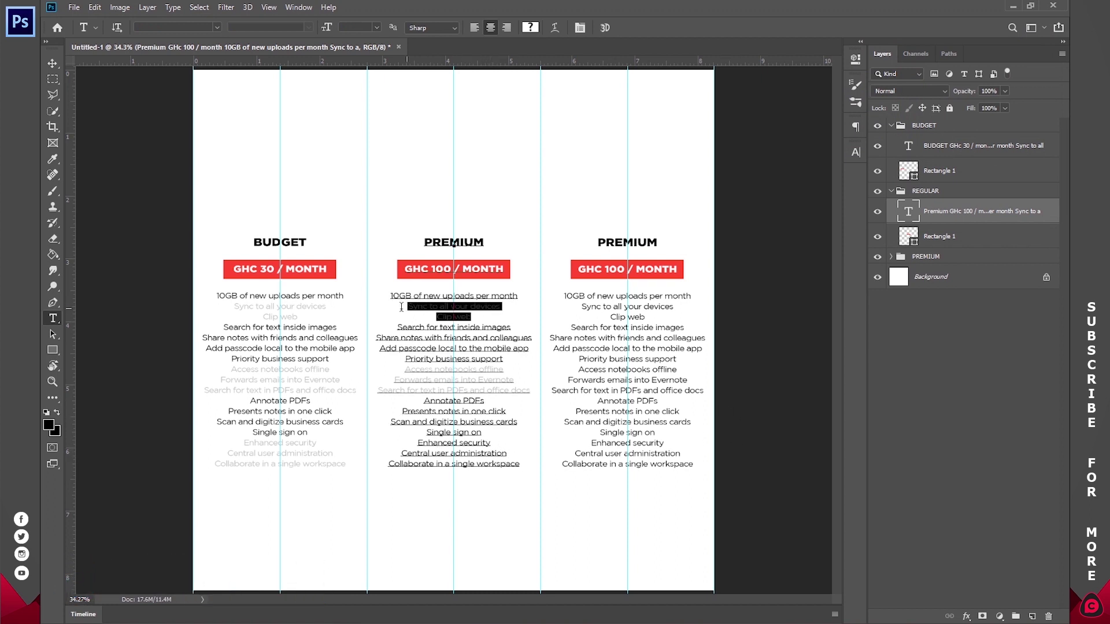
left_click(530, 27)
left_click(750, 190)
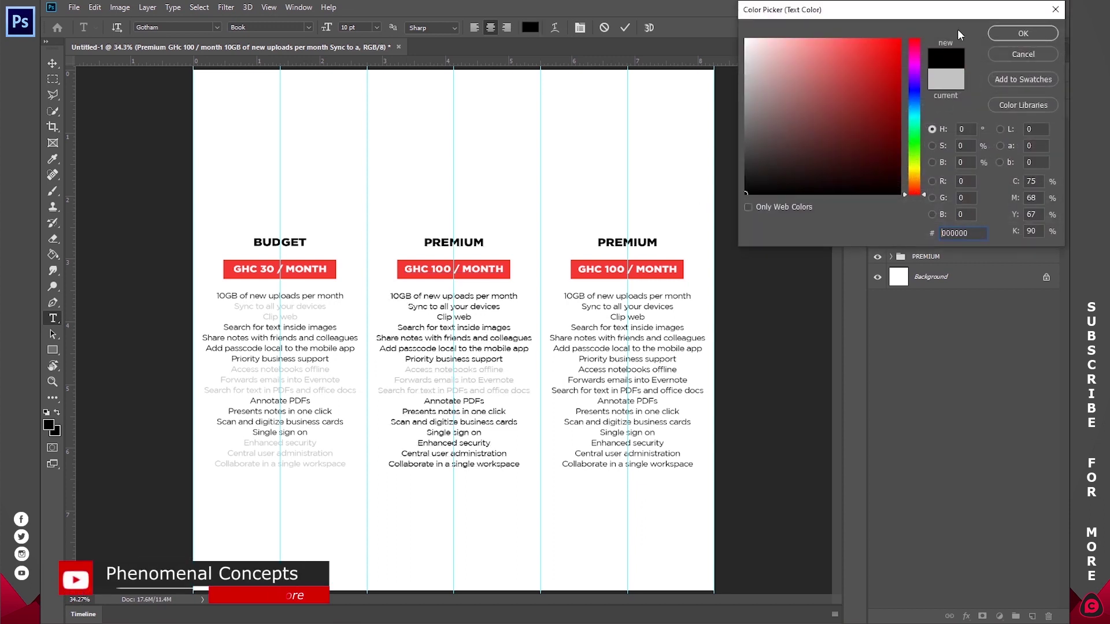
left_click(1019, 35)
left_click(625, 27)
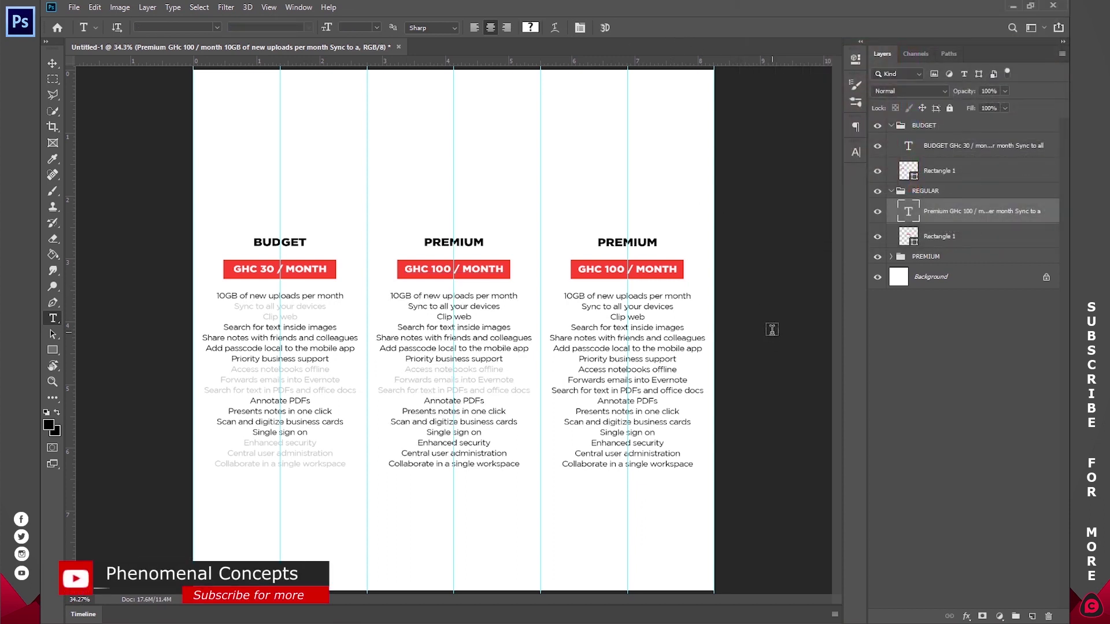
Step: Change the middle column's price to GHC 70 and its title to REGULAR
left_click_drag(444, 277, 434, 270)
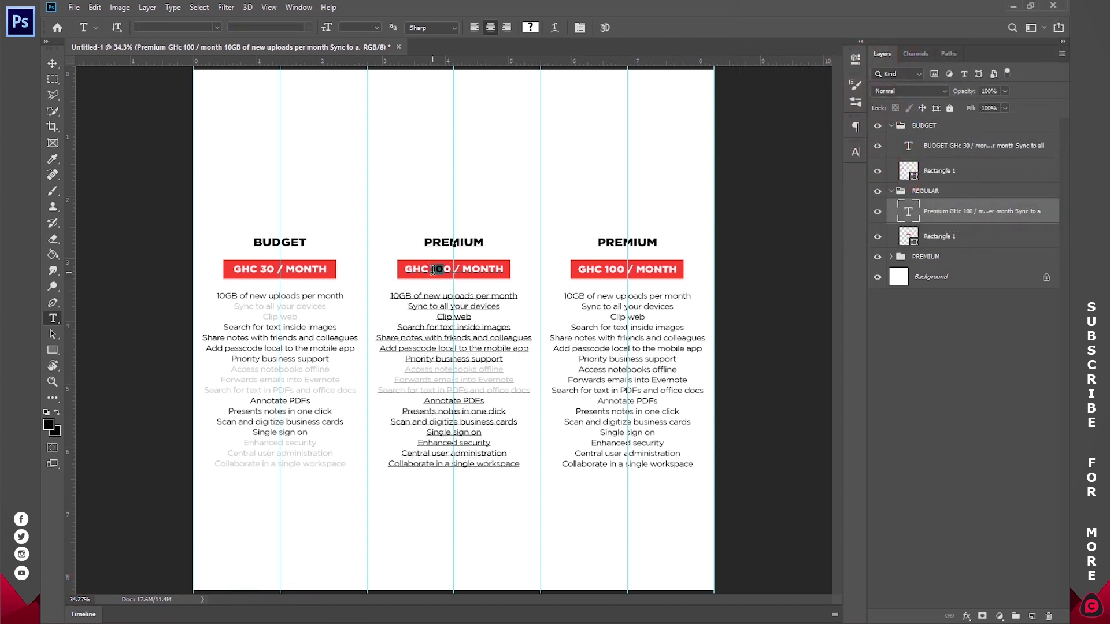
type("7")
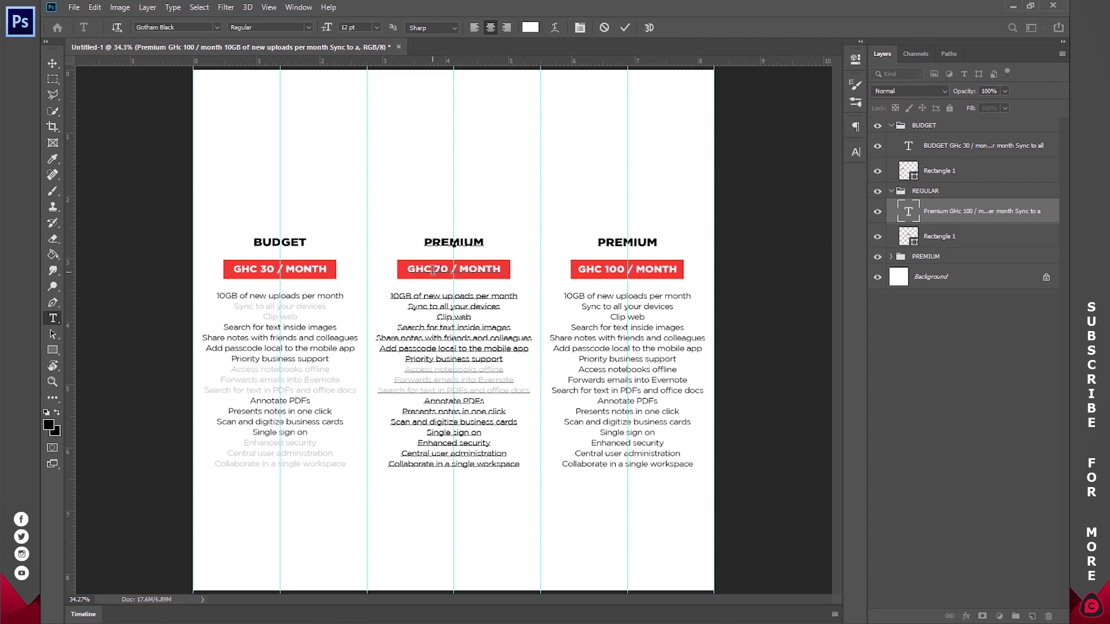
double_click(455, 243)
type("REGULAR")
left_click(623, 26)
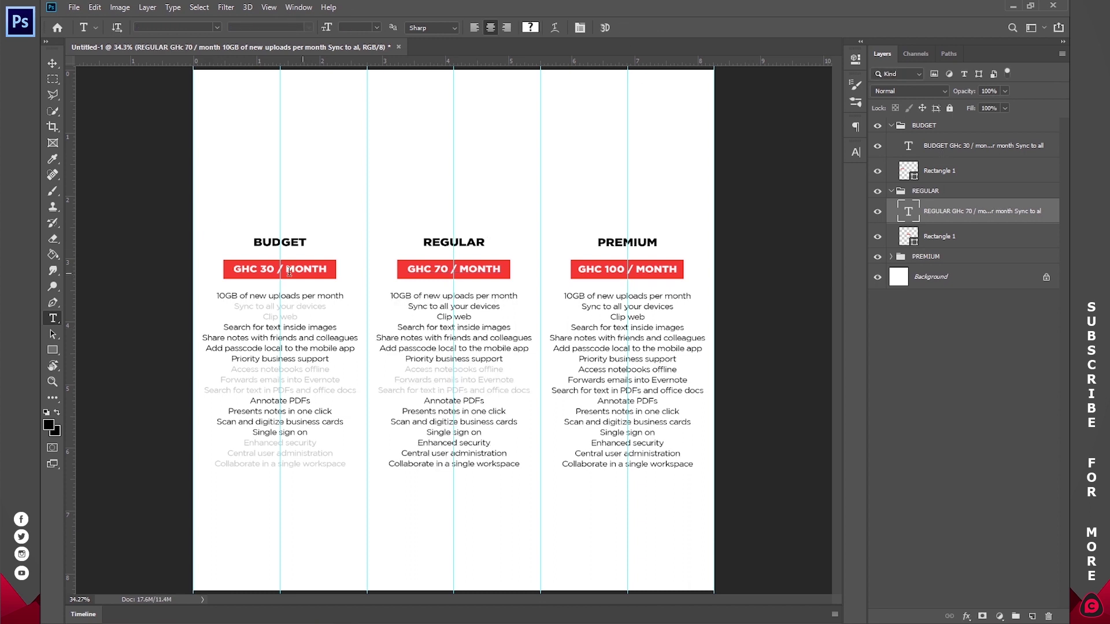
Step: Recolor the price rectangle in the REGULAR group blue 366bf4
double_click(908, 236)
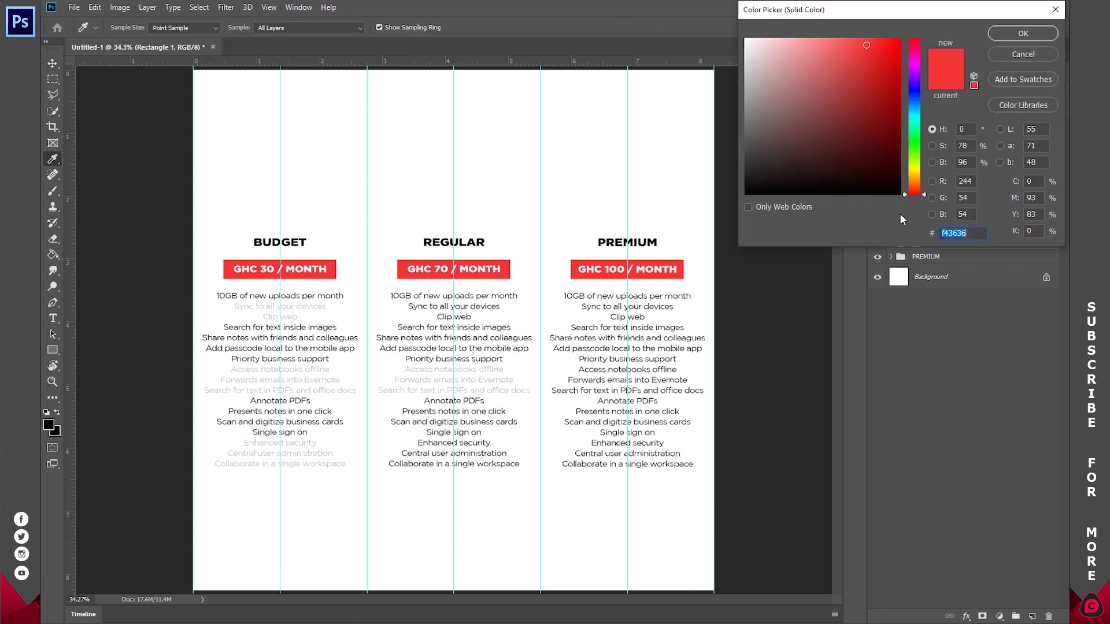
mouse_move(904, 92)
left_mouse_down()
mouse_move(916, 69)
mouse_move(914, 97)
left_mouse_up()
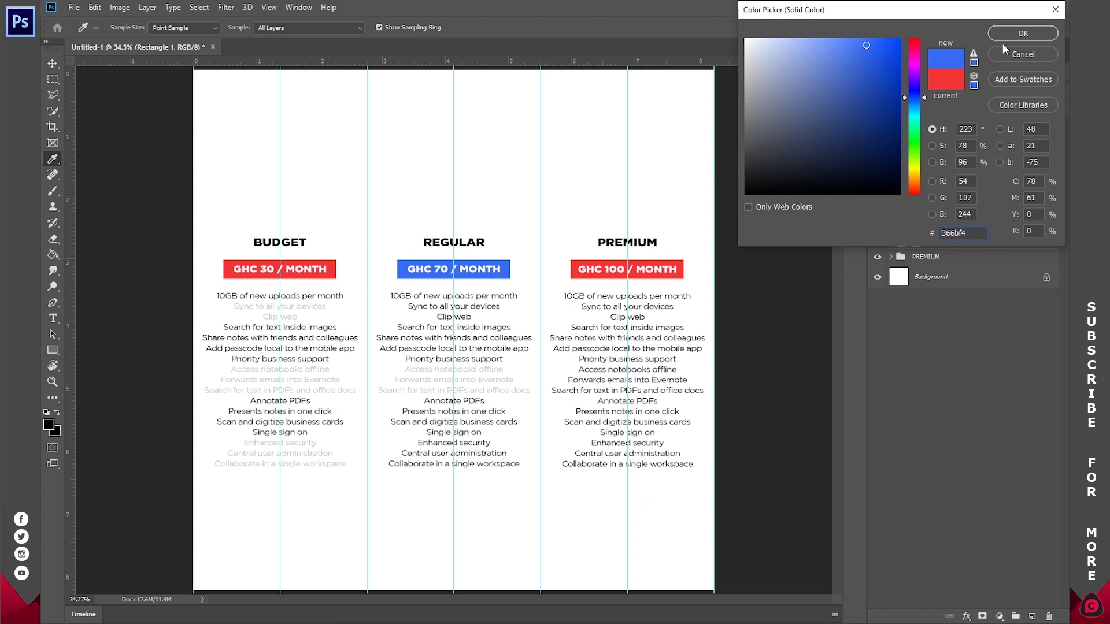
left_click(1006, 35)
Step: Recolor the price rectangle in the BUDGET group orange e3932b
double_click(899, 171)
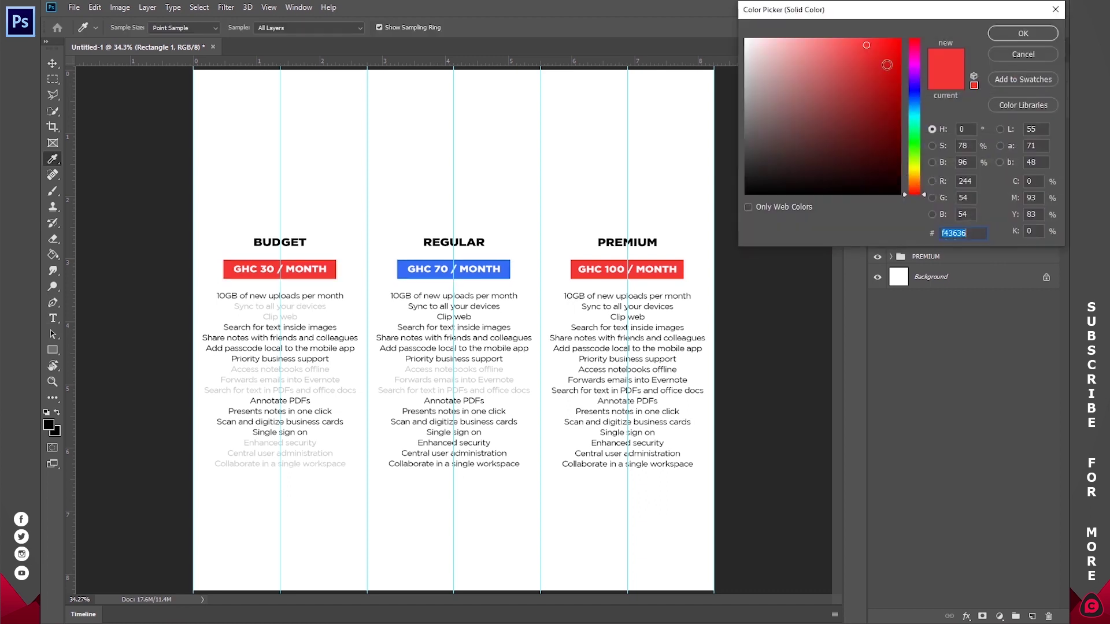
left_click_drag(914, 137, 914, 175)
left_click_drag(874, 62, 870, 58)
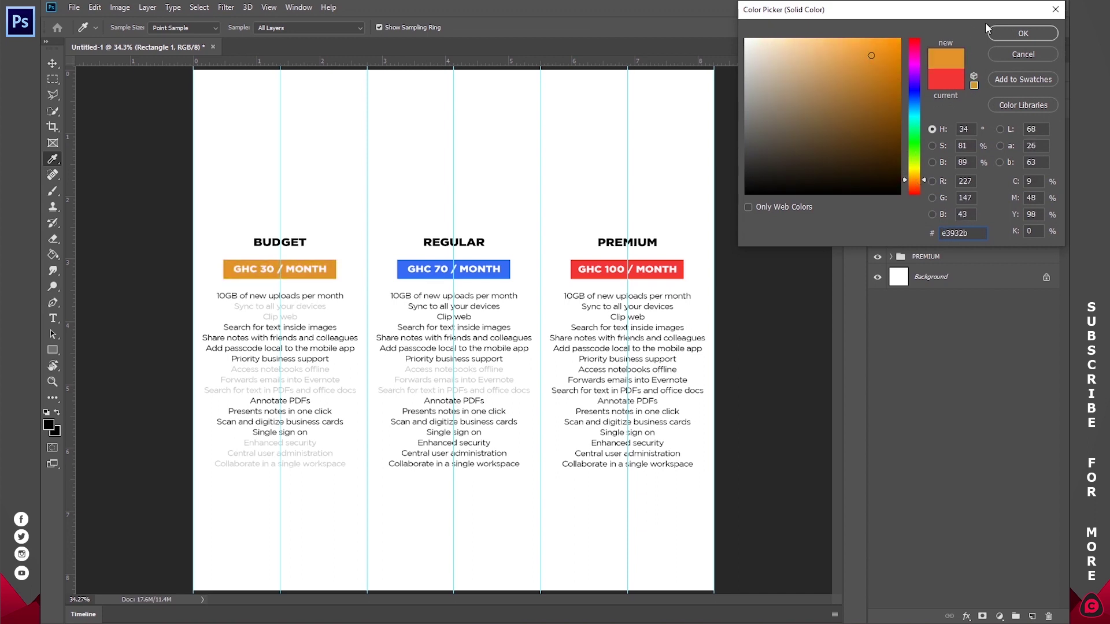
left_click(1023, 33)
Step: Deselect all layers and collapse the BUDGET and REGULAR groups
left_click(938, 369)
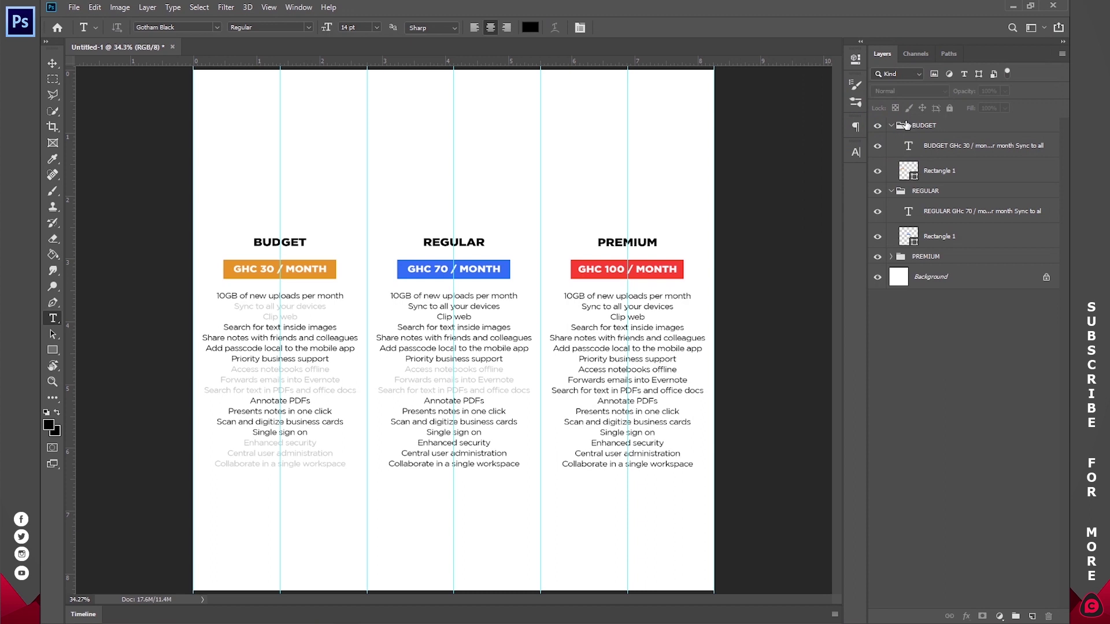
left_click(891, 126)
left_click(891, 141)
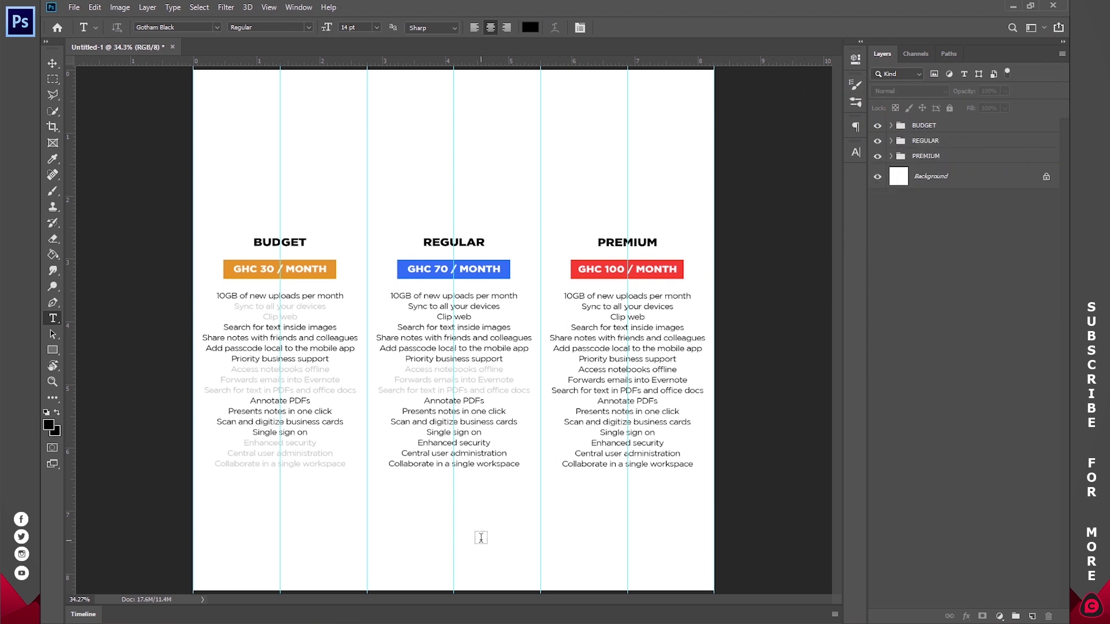
Step: Copy the extra-charges and payment notes at the end of the Word document into a new text layer below the middle column
left_click(465, 535)
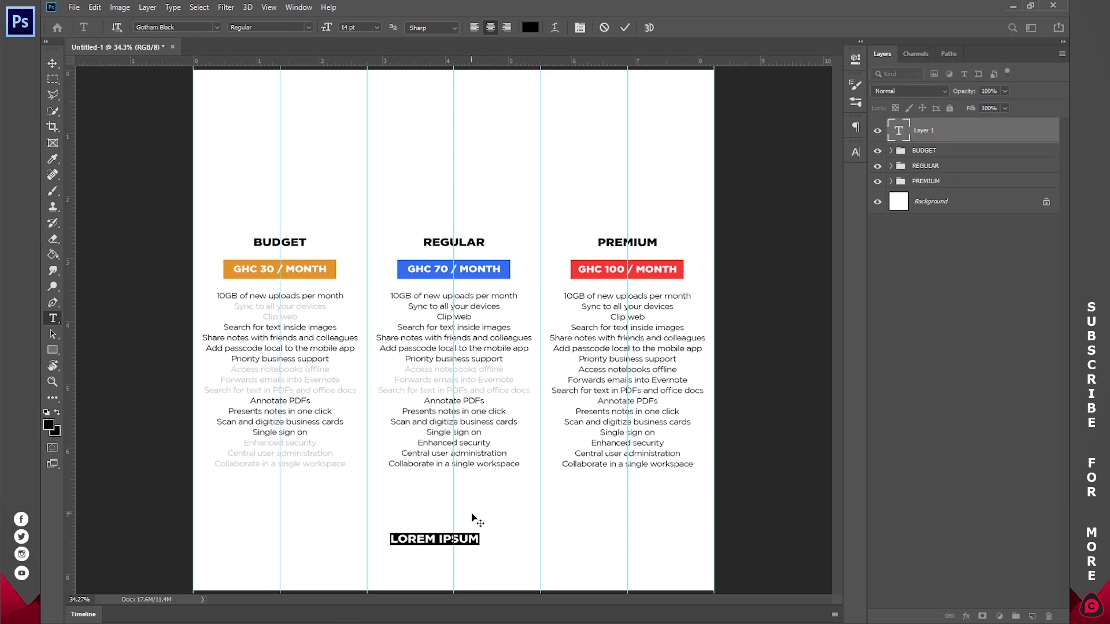
key("alt+Tab")
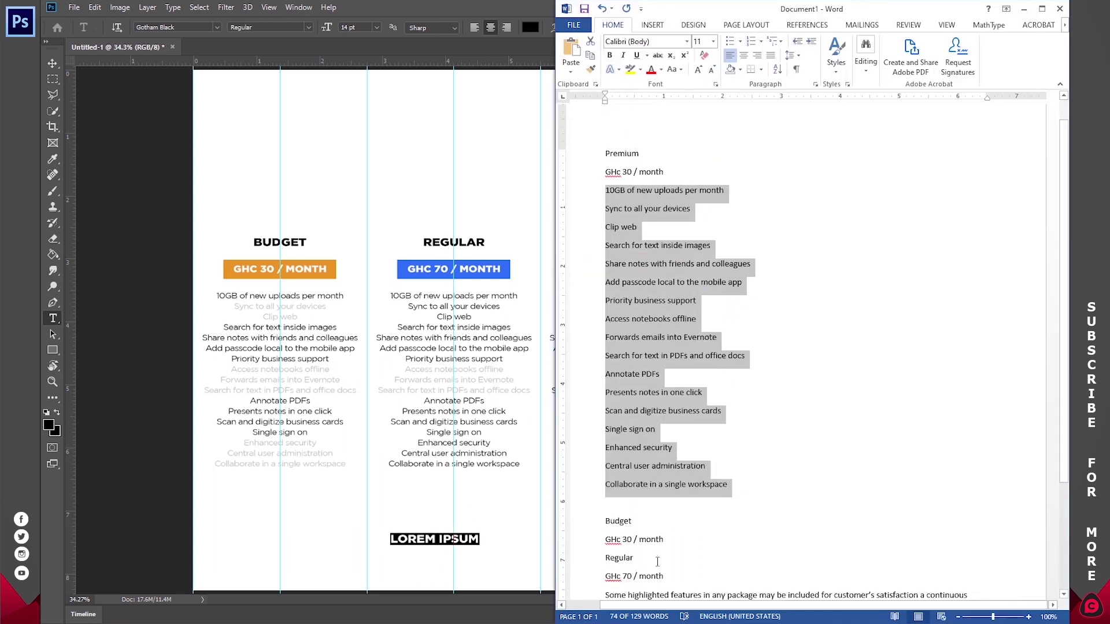
scroll(658, 564, "down", 3)
left_click_drag(941, 479, 582, 458)
key("ctrl+c")
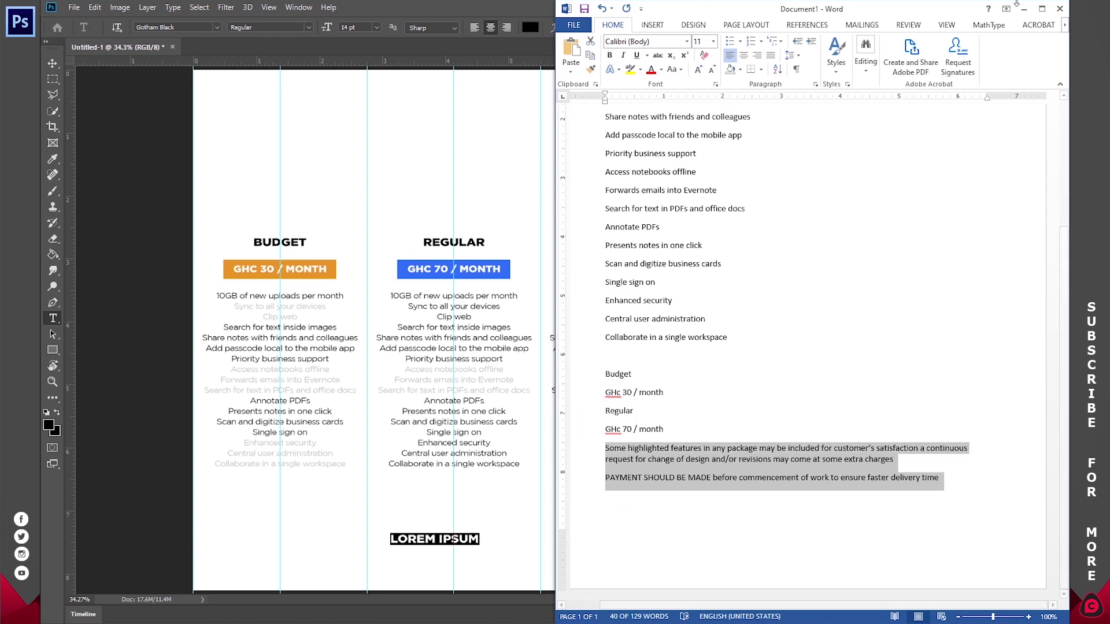
left_click(1023, 9)
key("ctrl+v")
Step: Turn off All Caps for the pasted notes and set them to Gotham Book, 12 pt
key("ctrl+a")
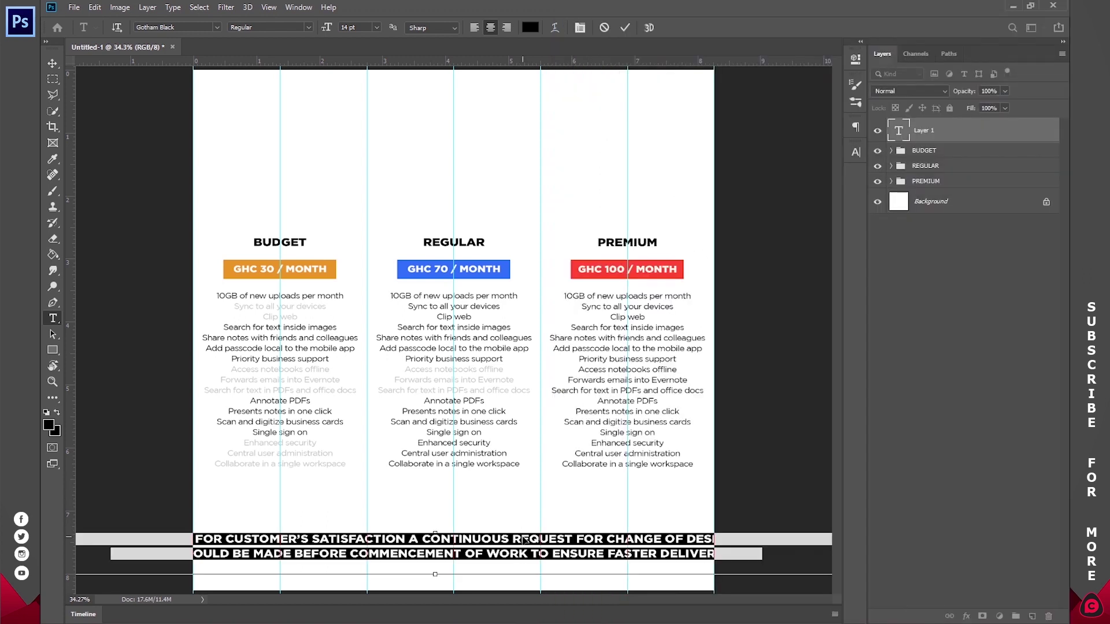
left_click(856, 152)
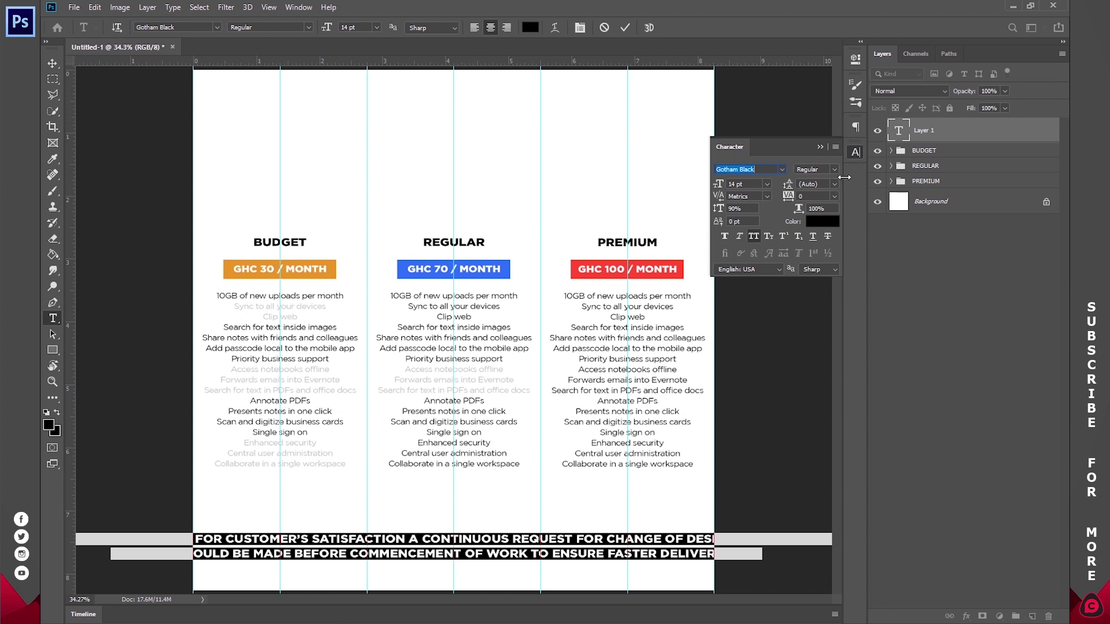
left_click(753, 236)
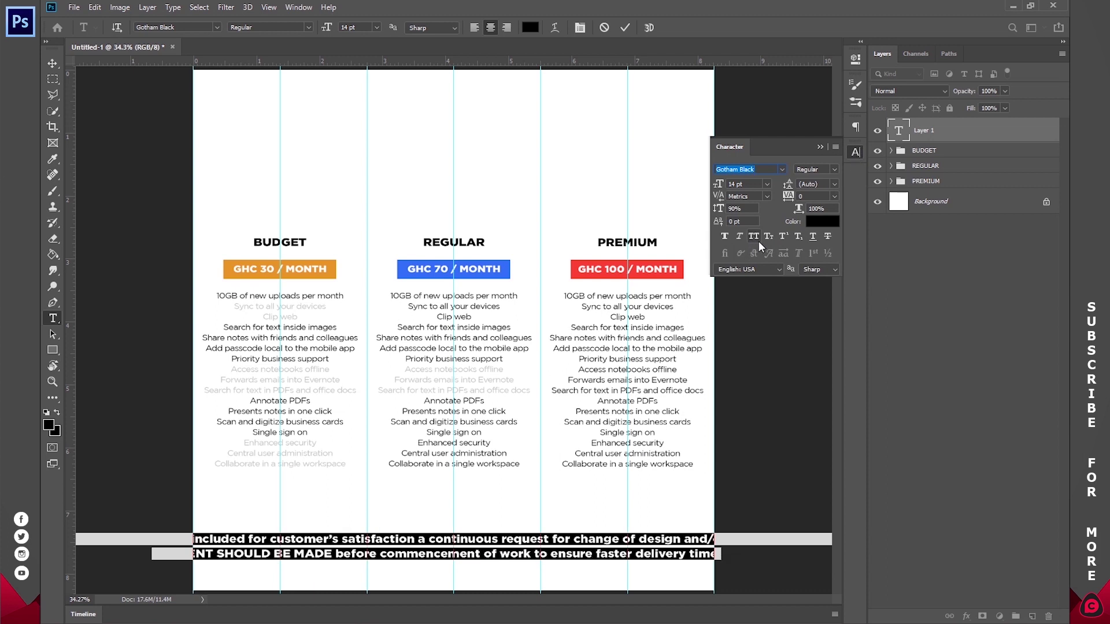
left_click(781, 169)
left_click(761, 207)
left_click(835, 169)
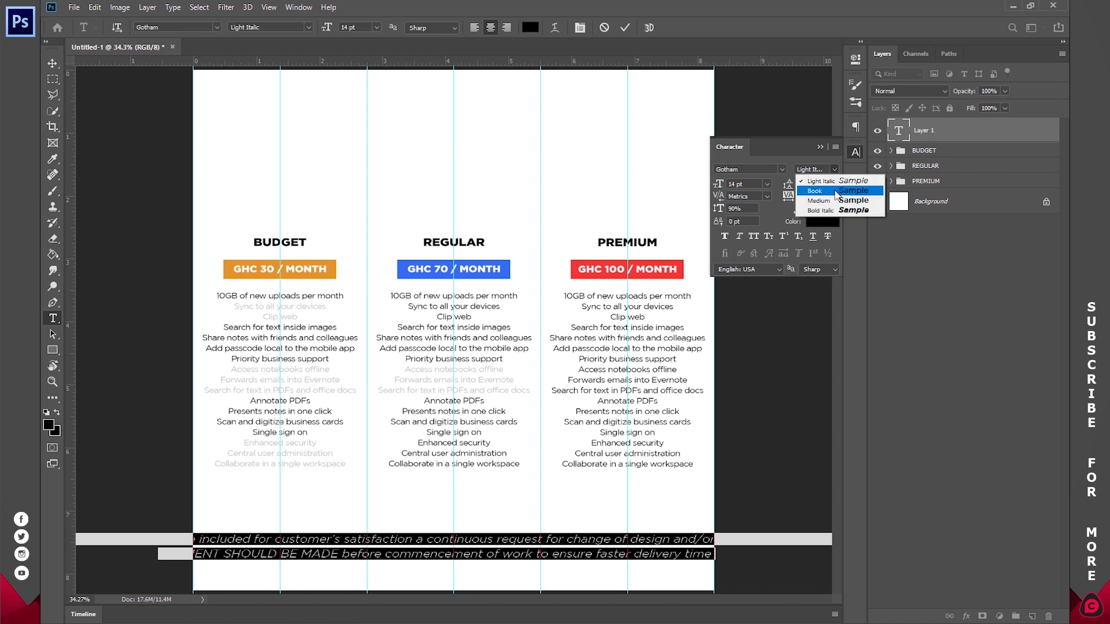
left_click(835, 191)
left_click(768, 185)
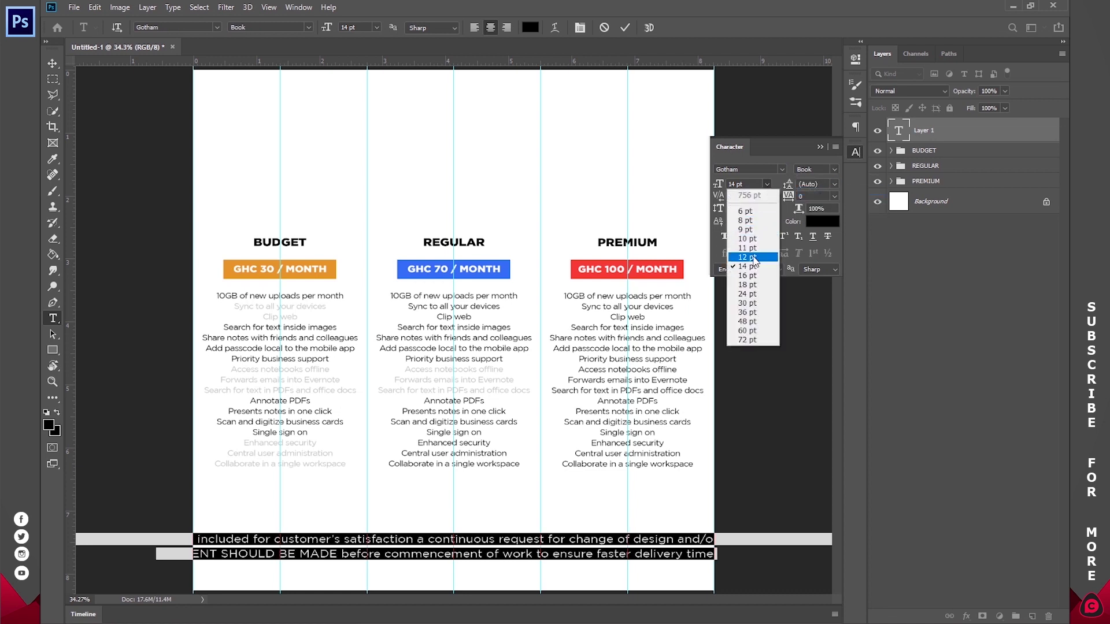
left_click(754, 258)
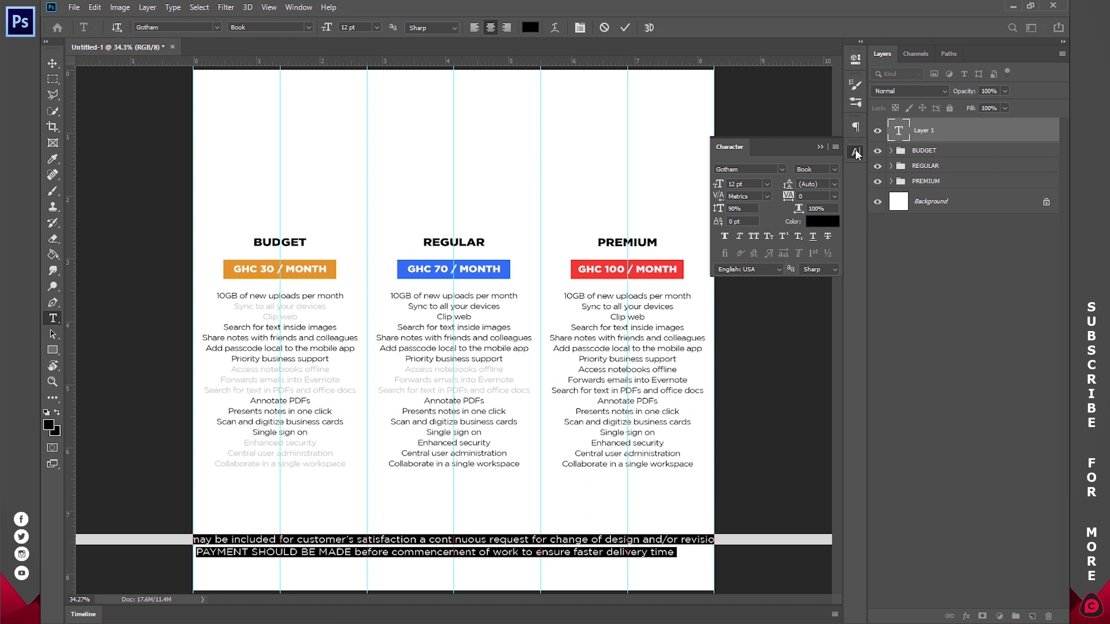
Step: Cut all the notes from the single-line text layer and commit the emptied layer
right_click(520, 543)
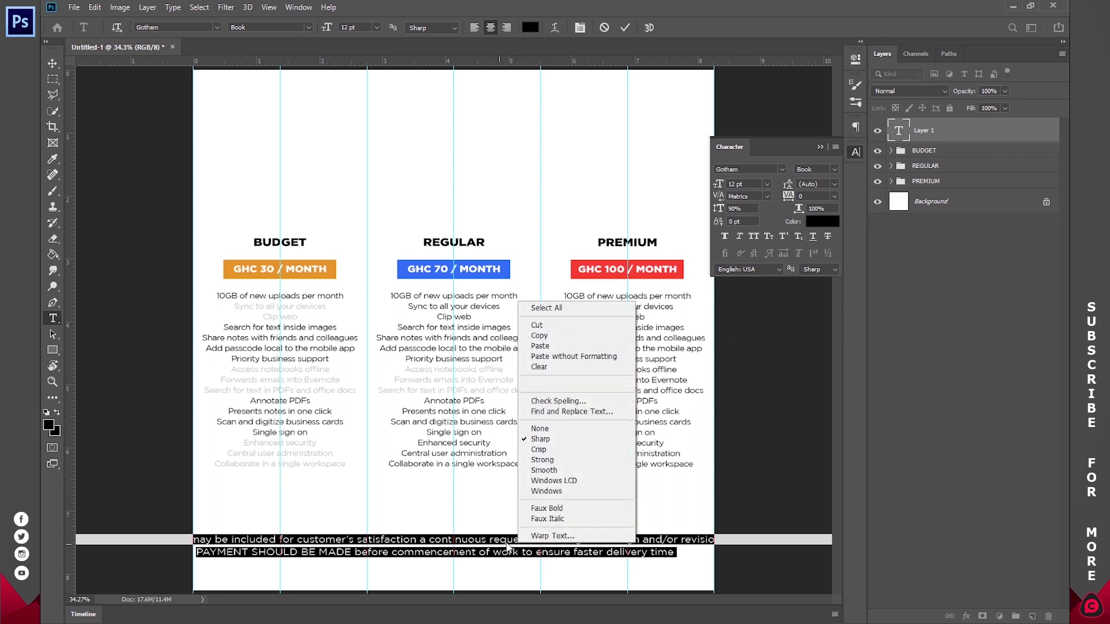
left_click(544, 325)
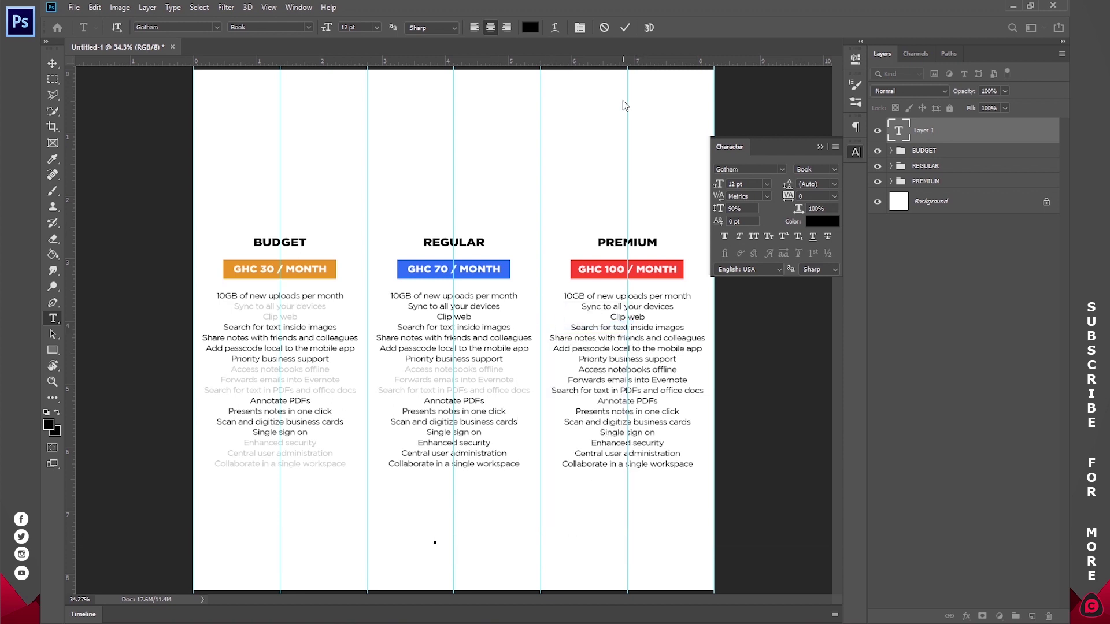
left_click(624, 28)
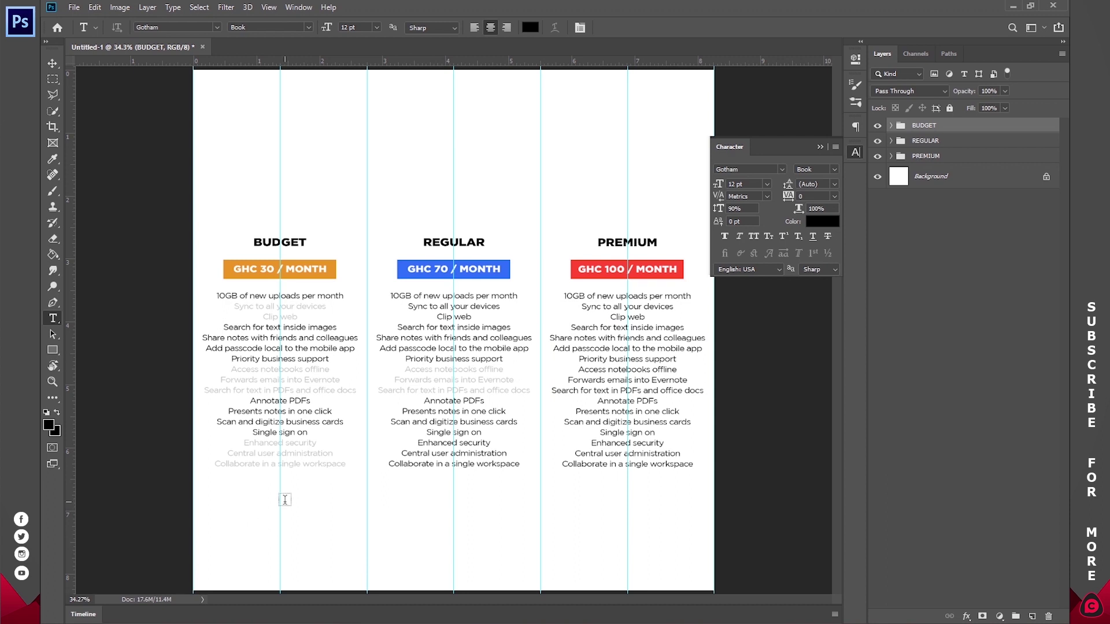
left_click_drag(278, 495, 626, 569)
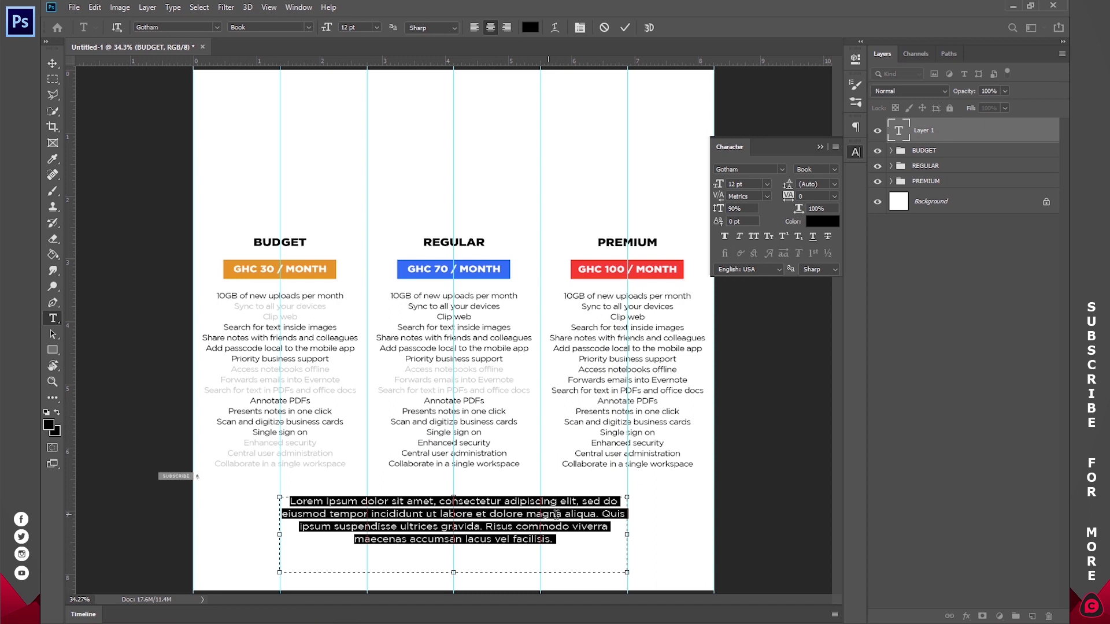
key("ctrl+v")
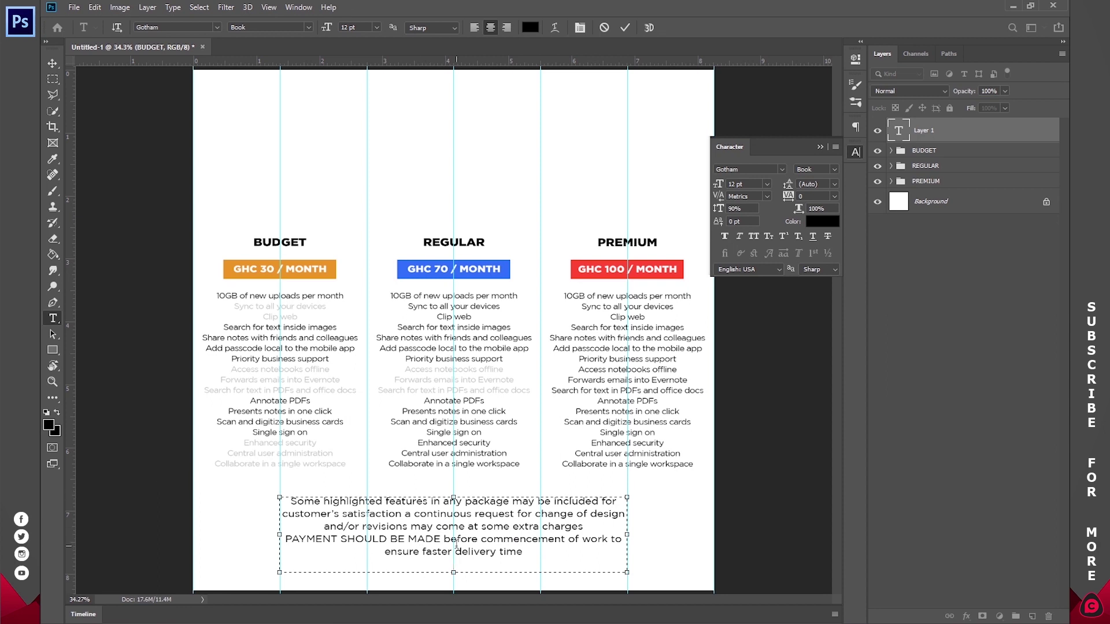
key("ctrl+a")
left_click(767, 184)
left_click(755, 236)
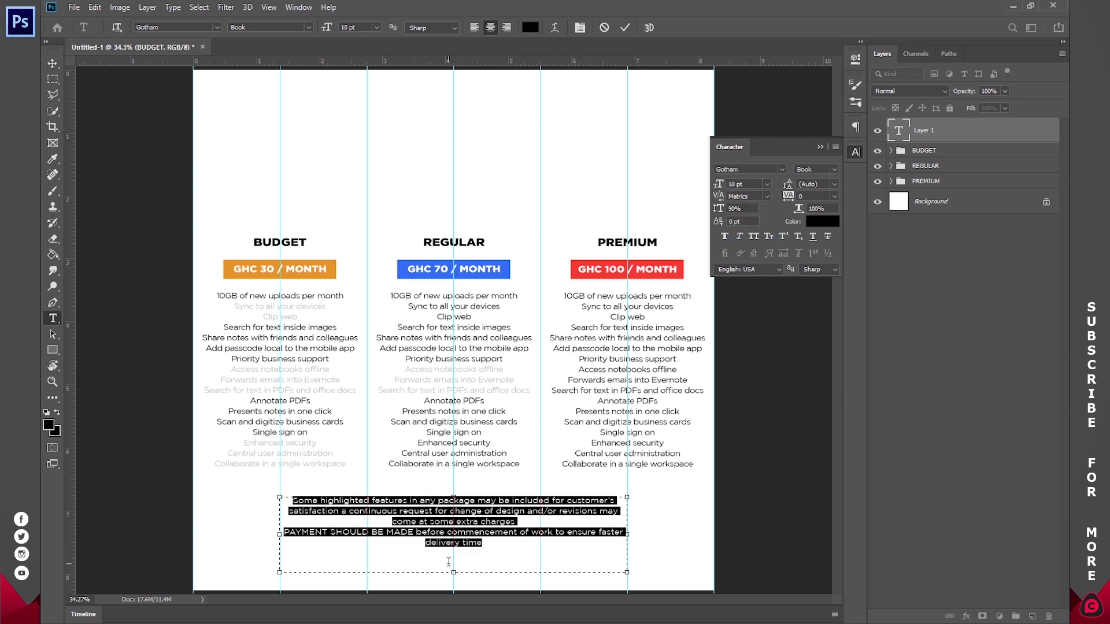
left_click_drag(454, 572, 454, 555)
left_click_drag(627, 528, 644, 527)
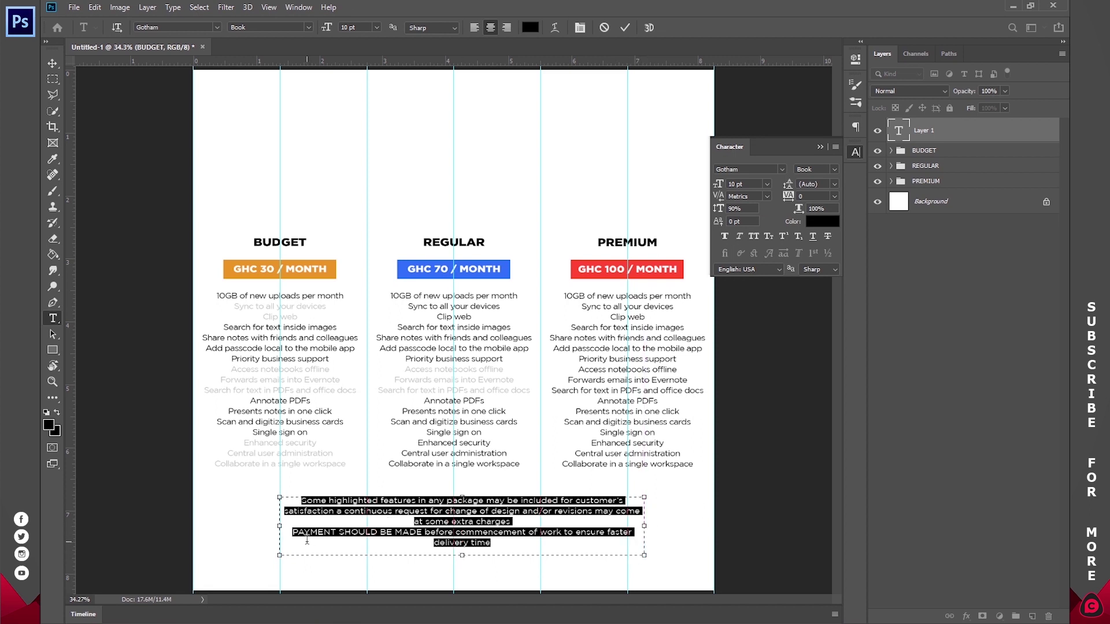
left_click_drag(281, 528, 250, 527)
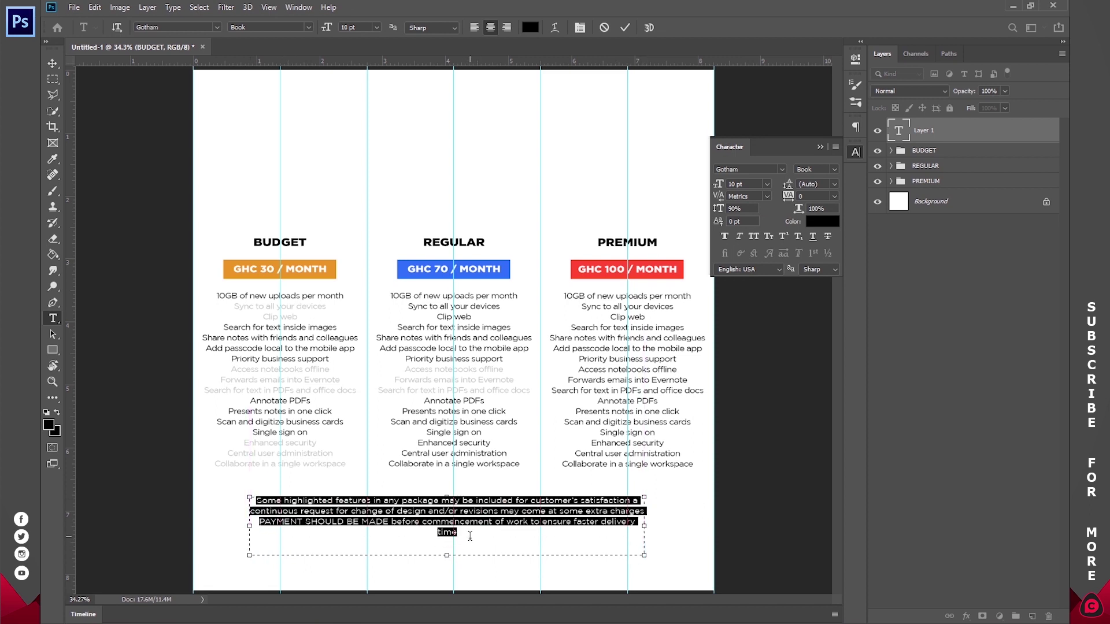
left_click(605, 27)
Step: Create a paragraph text box below the columns between the outer columns' center guides, paste the notes into it and set them to 10 pt
left_click_drag(280, 495, 627, 570)
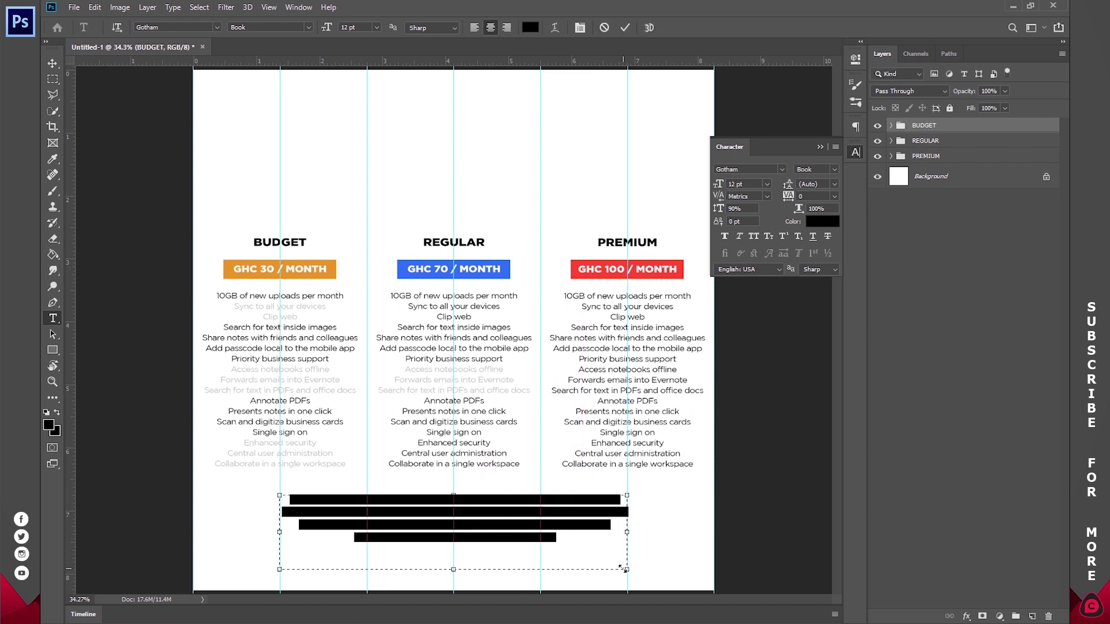
key("ctrl+v")
key("ctrl+a")
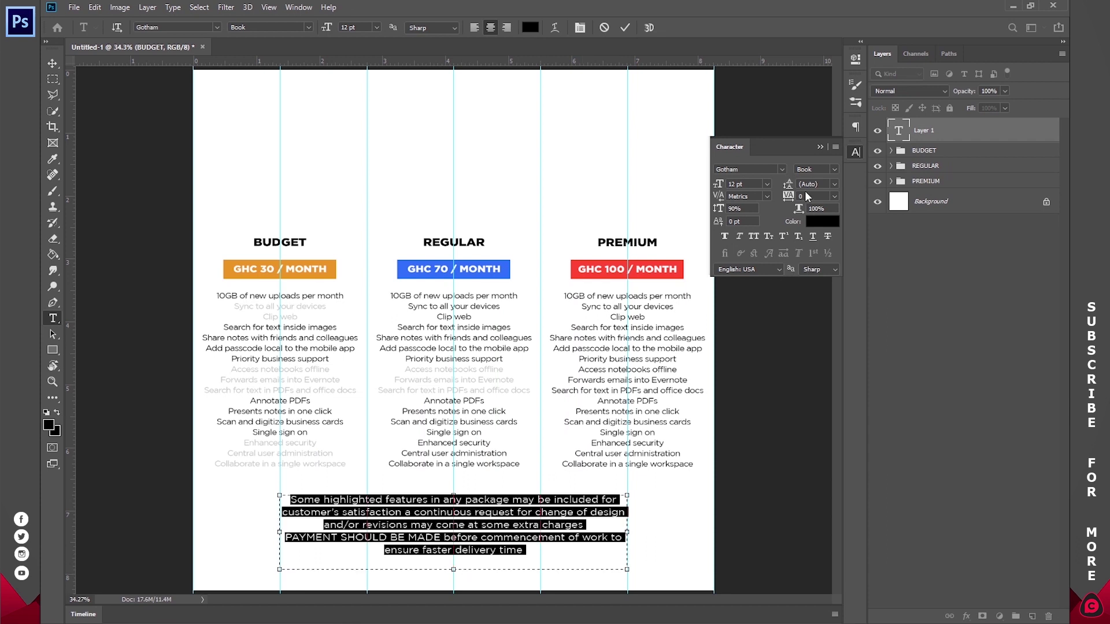
left_click(768, 184)
left_click(755, 239)
left_click(629, 28)
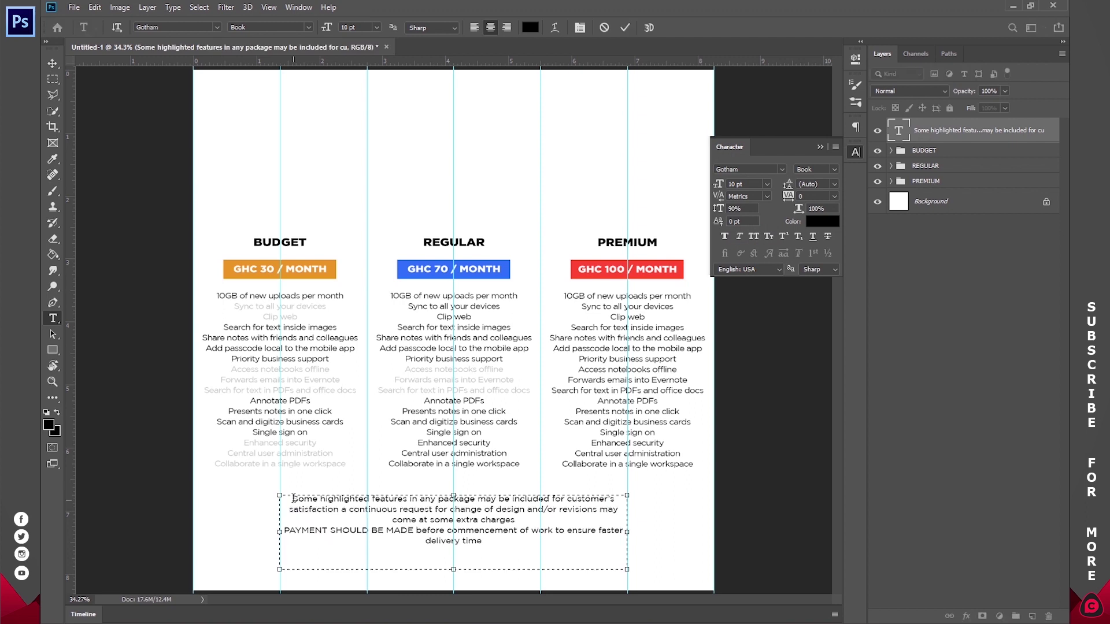
Step: Add a "terms and conditions" heading on its own line above the notes in the paragraph box
type("terms and ")
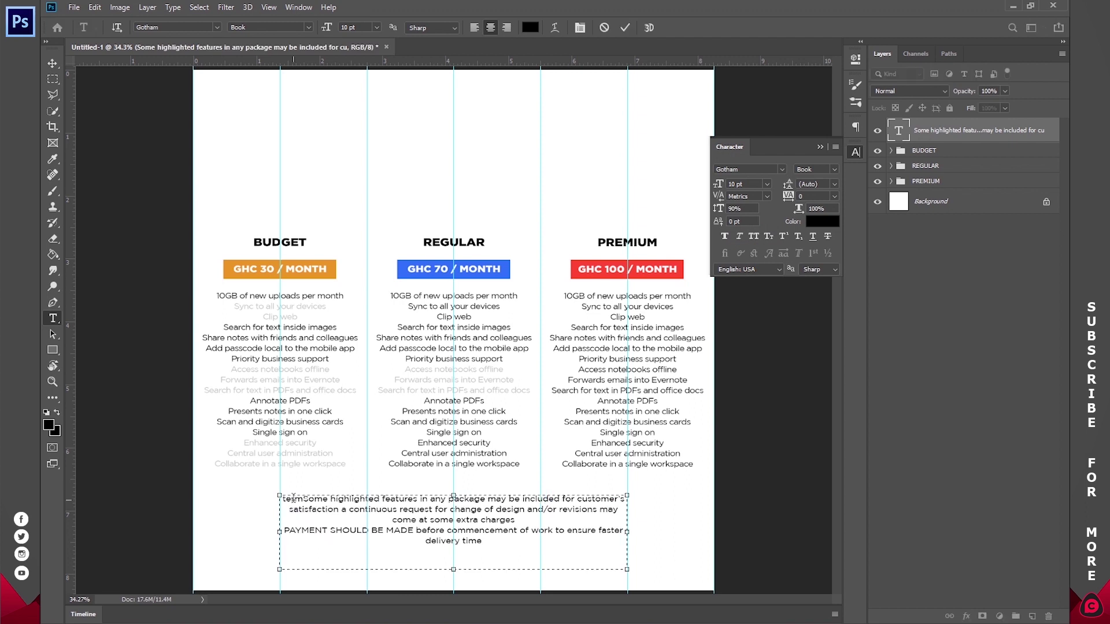
type("conditio")
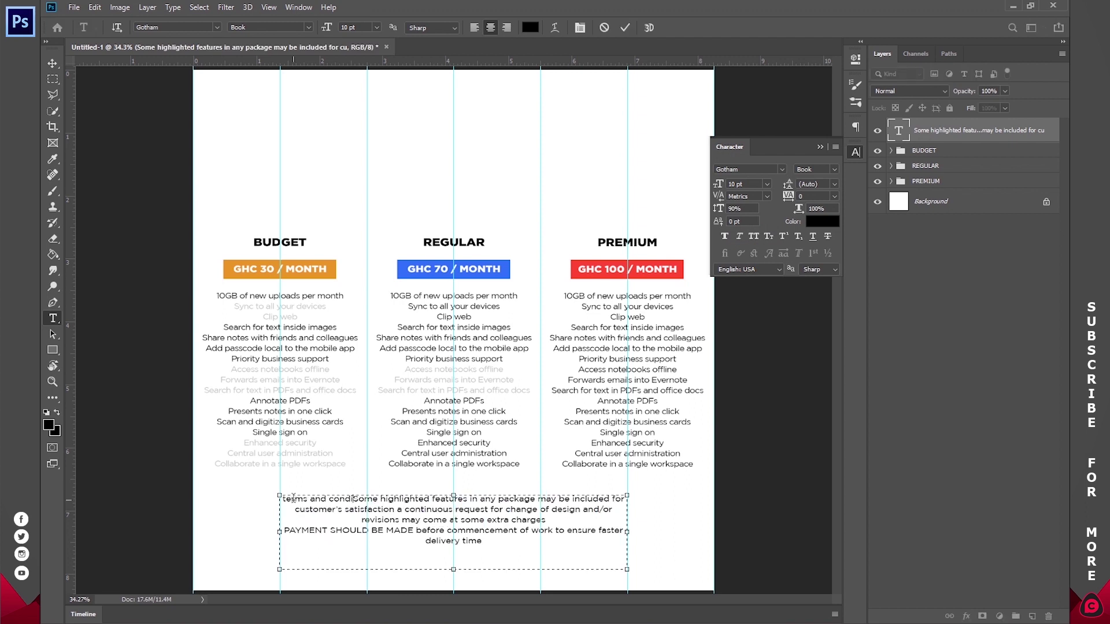
type("ns")
key("Return")
Step: Format the terms and conditions heading in All Caps, 12 pt, Gotham Black
key("shift+Up")
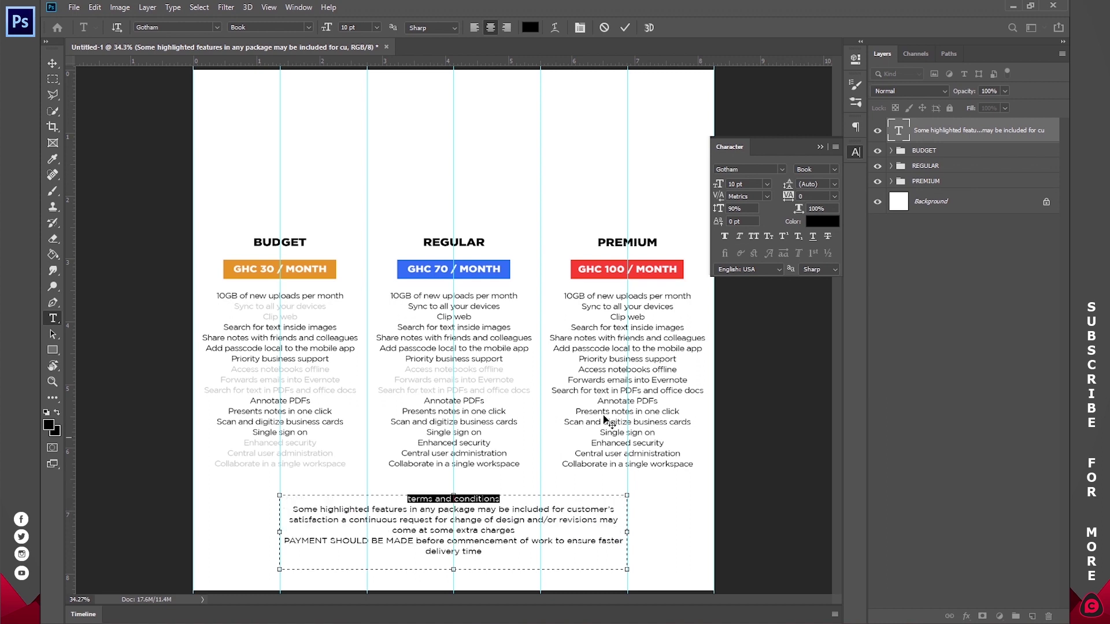
left_click(753, 236)
left_click(767, 184)
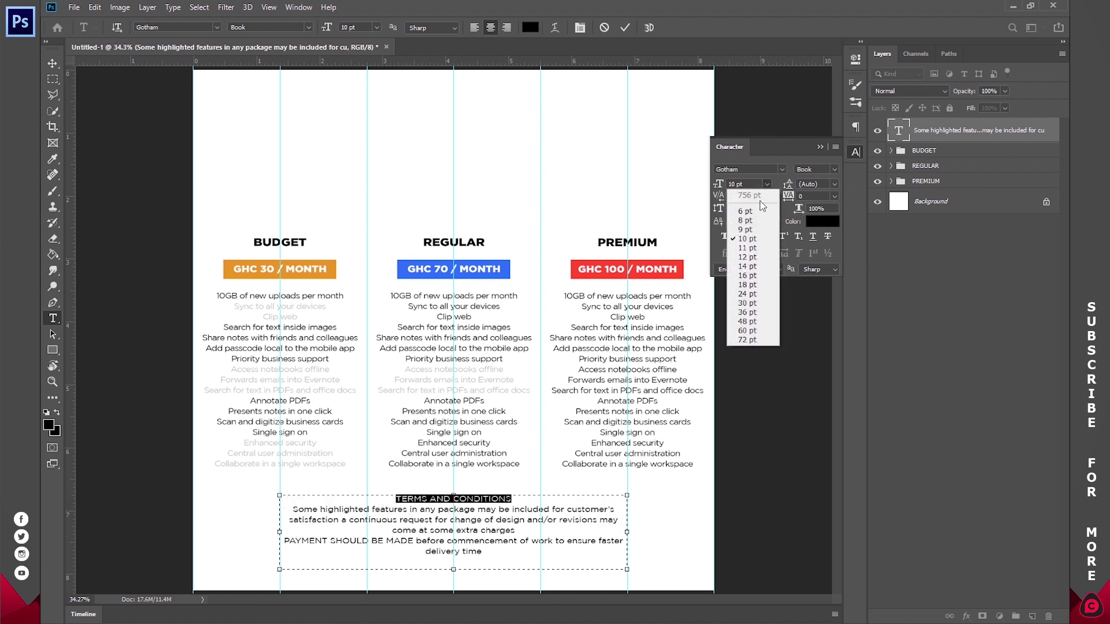
left_click(750, 260)
left_click(781, 170)
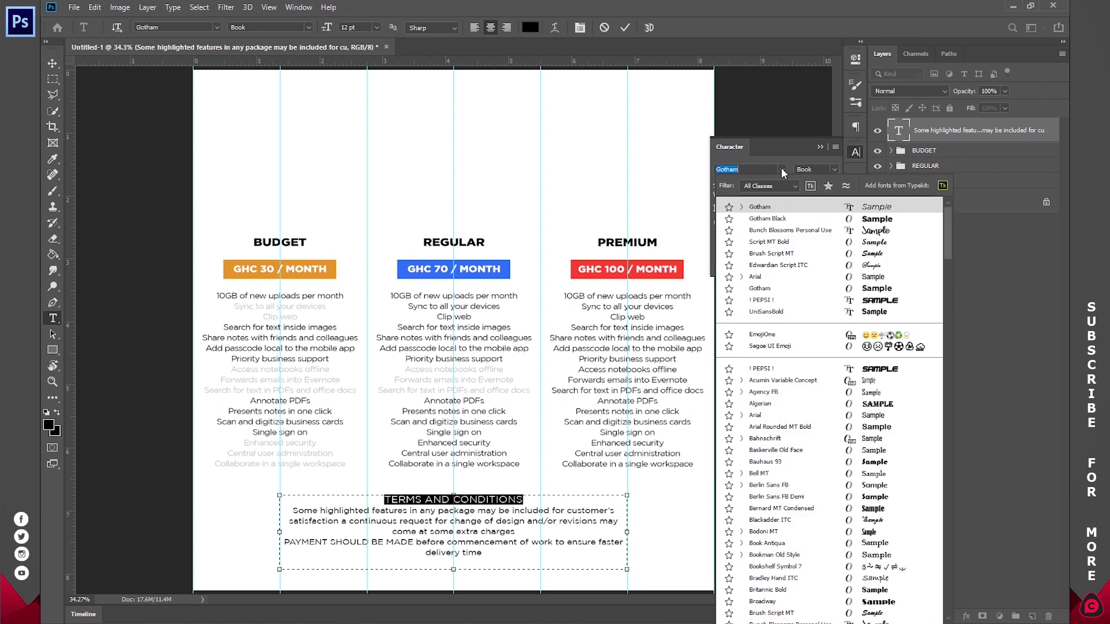
left_click(768, 218)
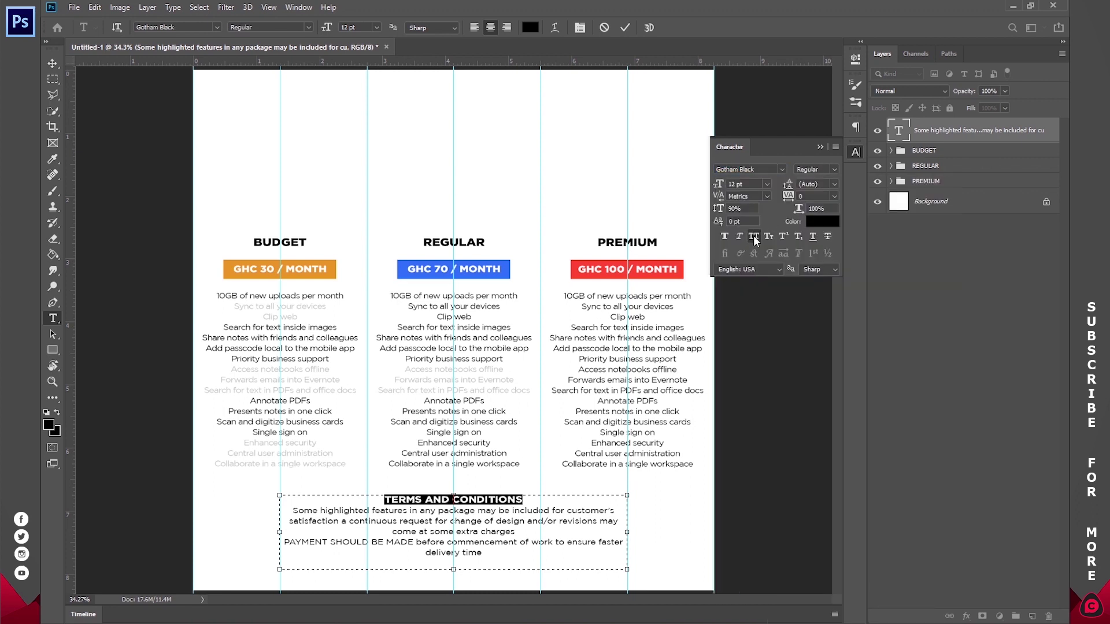
Step: Commit the heading, then lower the top edge of the terms and conditions paragraph box to shift its text down slightly
left_click(627, 27)
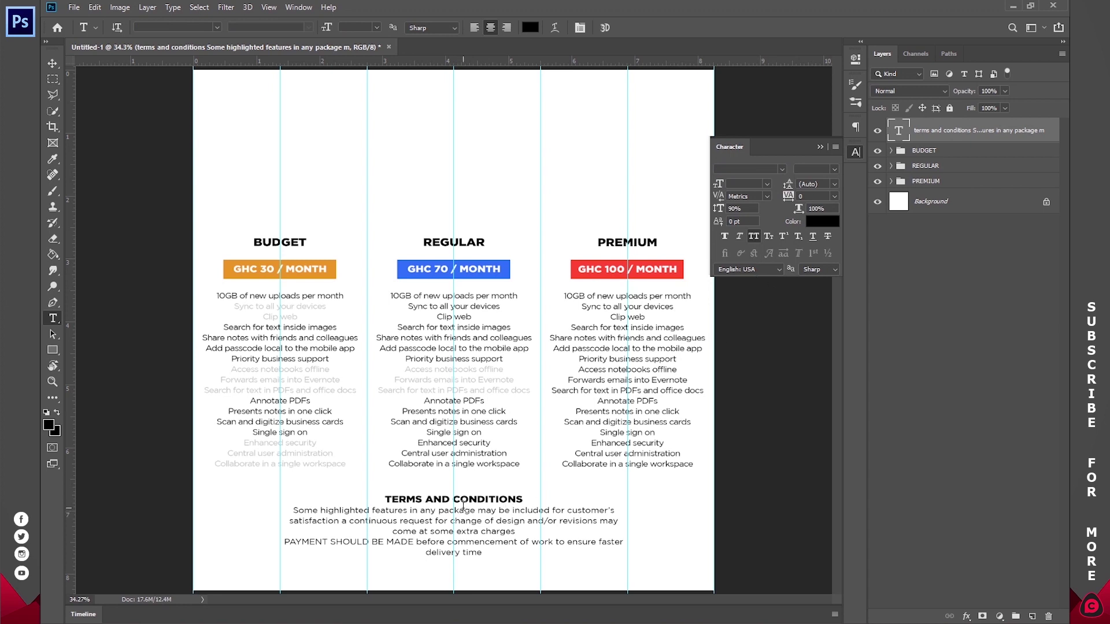
left_click(463, 506)
left_click_drag(512, 492, 512, 509)
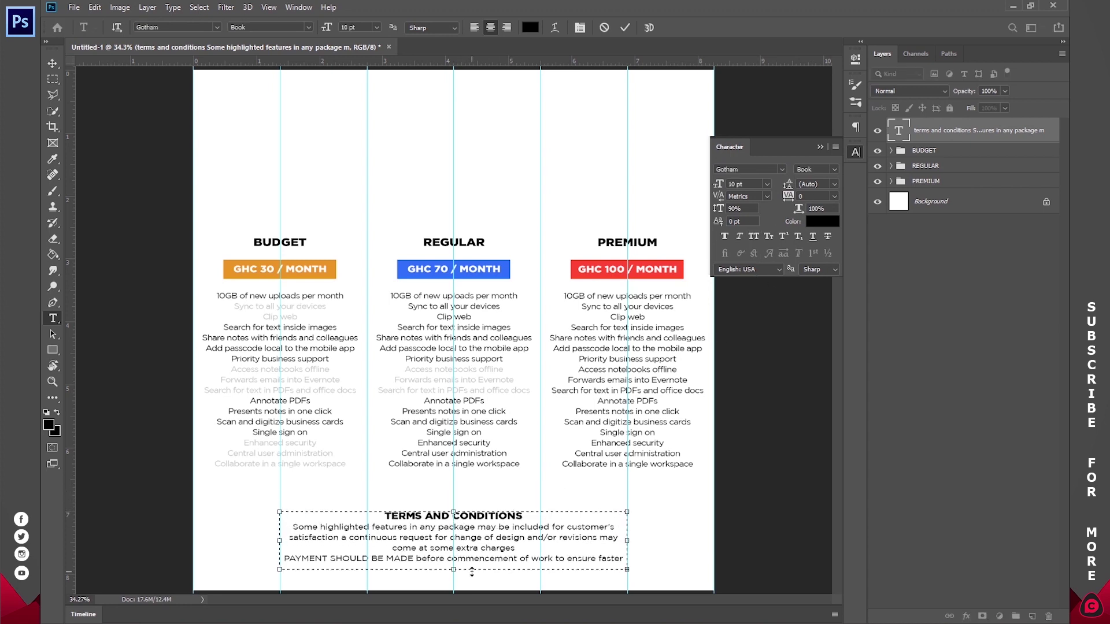
left_click(625, 27)
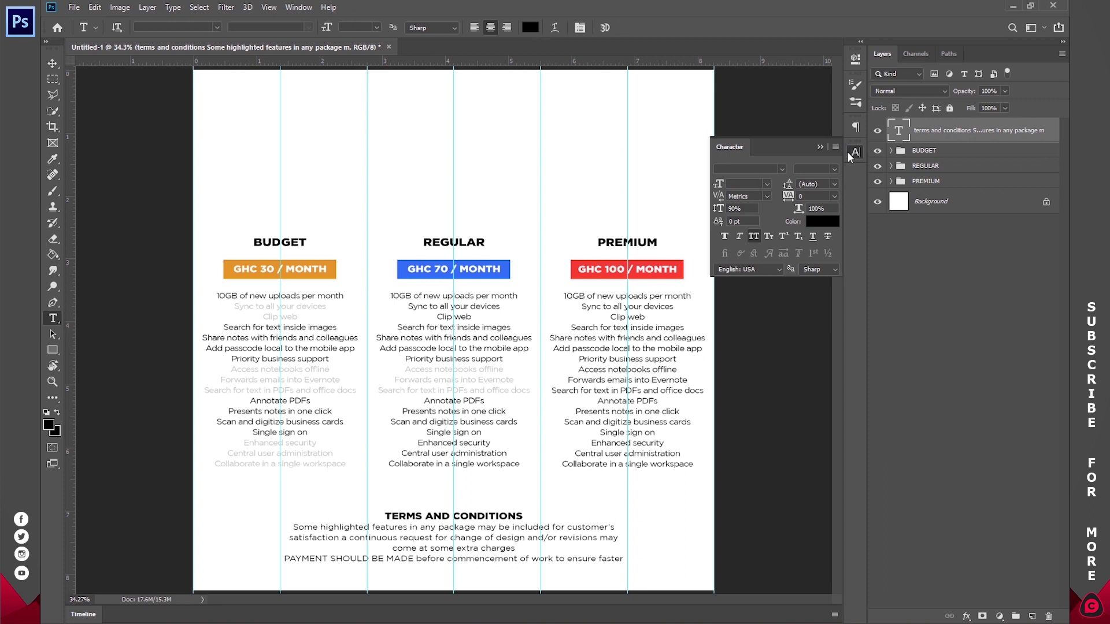
left_click(856, 152)
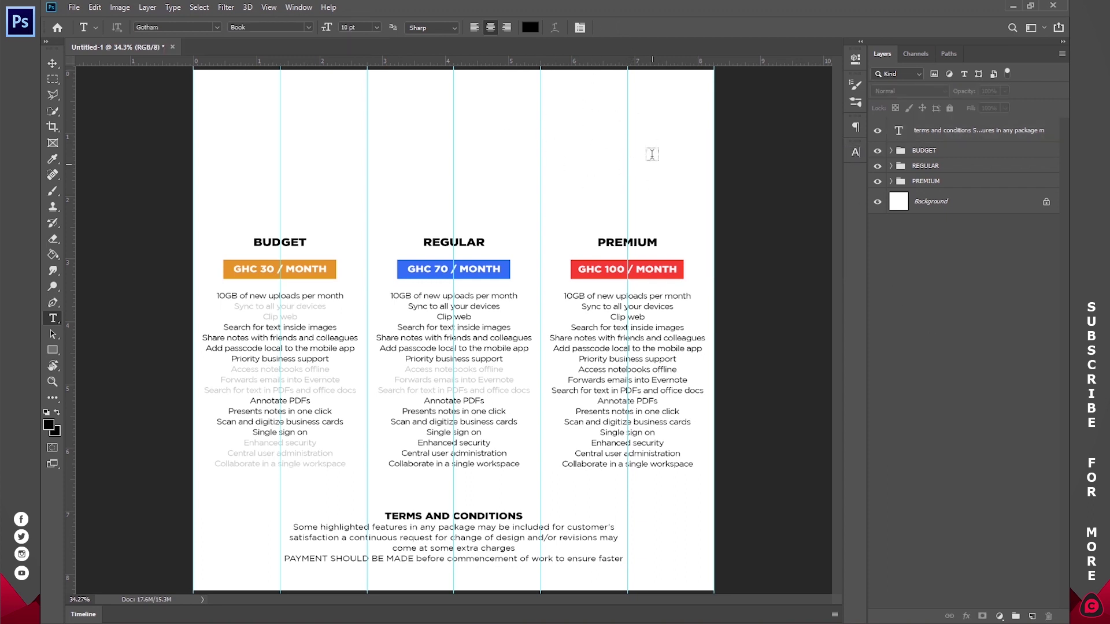
Step: Create a 100 px by 100 px ellipse directly above the text layer in the PREMIUM group
left_click(891, 182)
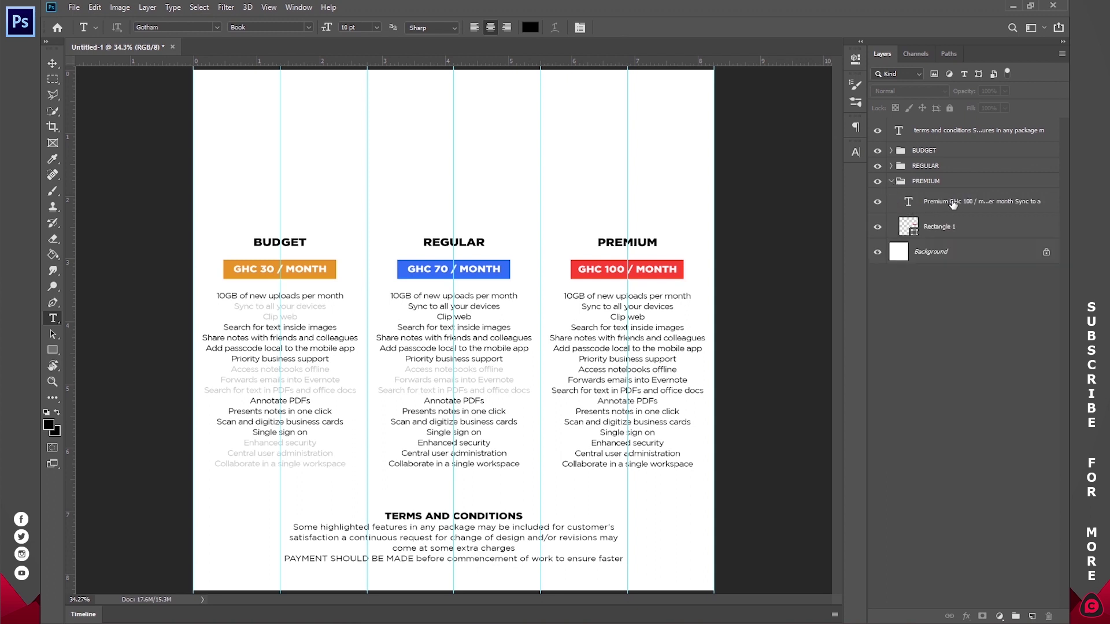
left_click(953, 203)
left_click(52, 351)
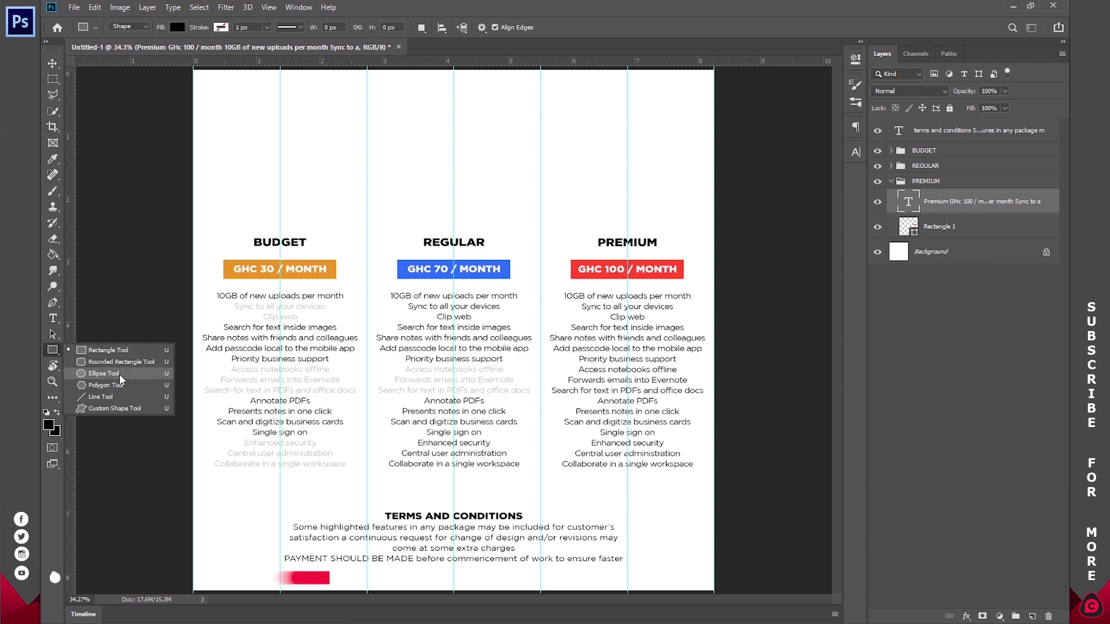
left_click(119, 374)
left_click(448, 142)
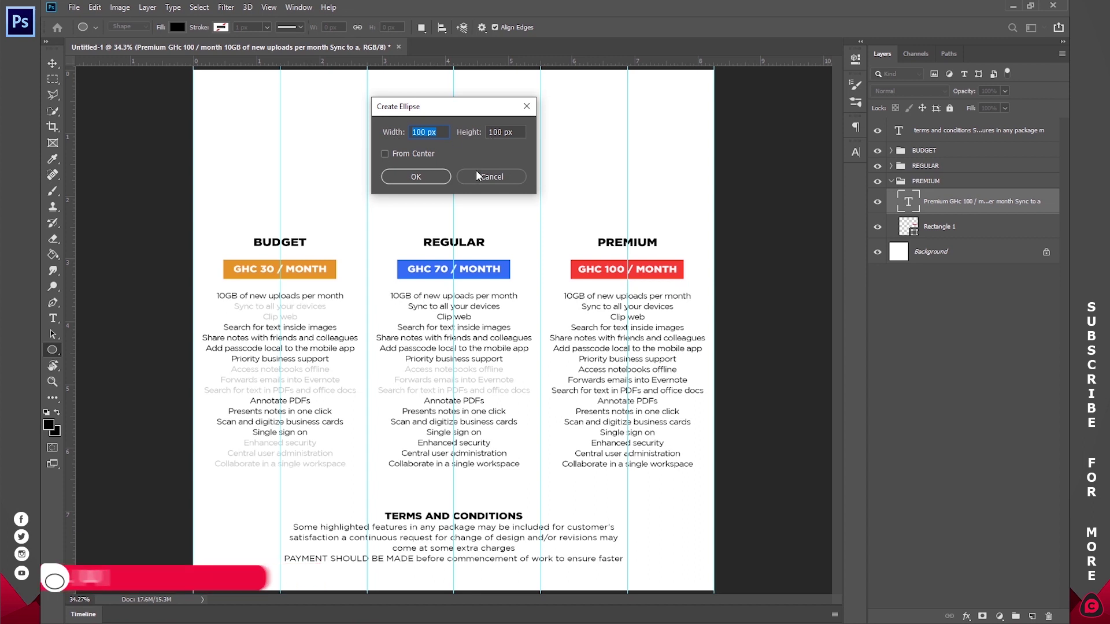
left_click(428, 178)
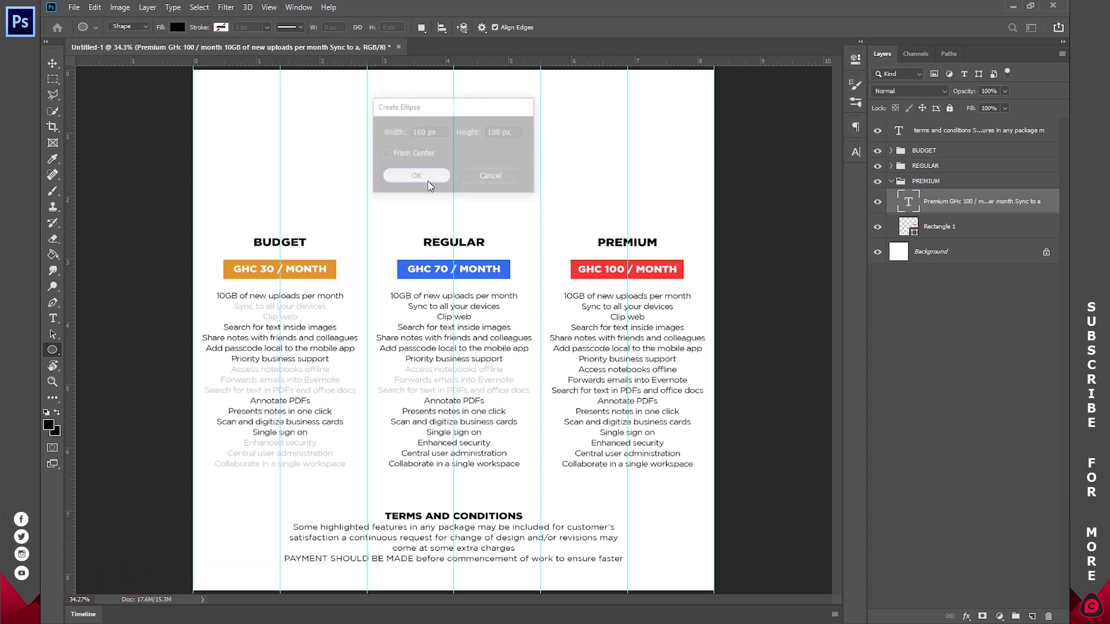
Step: Scale the circle to 590% and center it on the Premium column's guide above the heading
left_click(856, 59)
key("v")
left_click_drag(480, 170, 581, 270)
left_click_drag(502, 203, 620, 162)
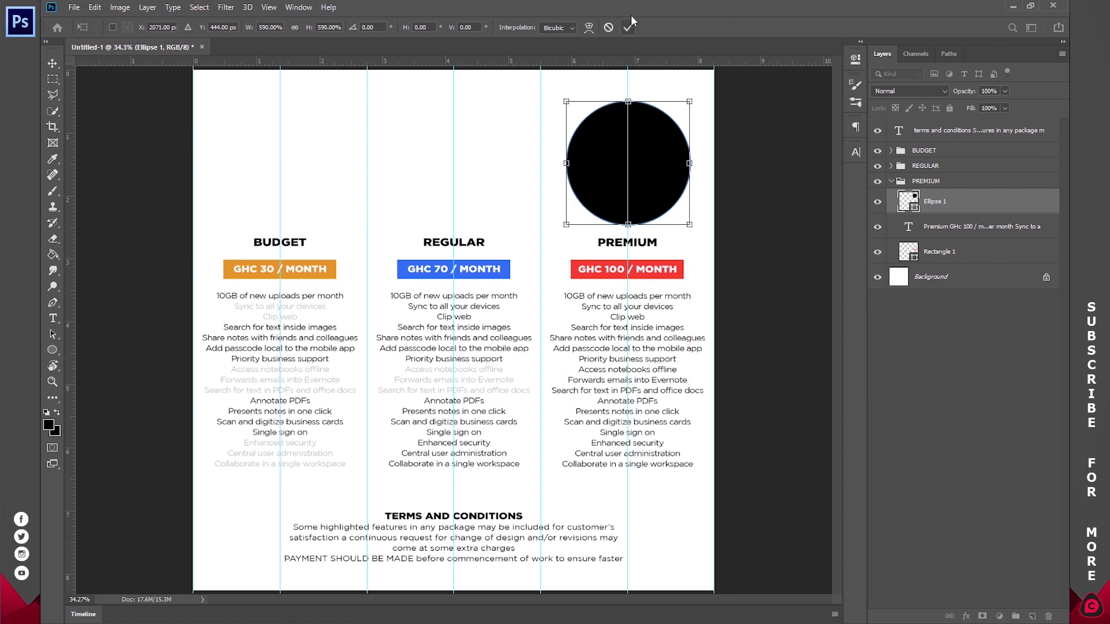
left_click(630, 26)
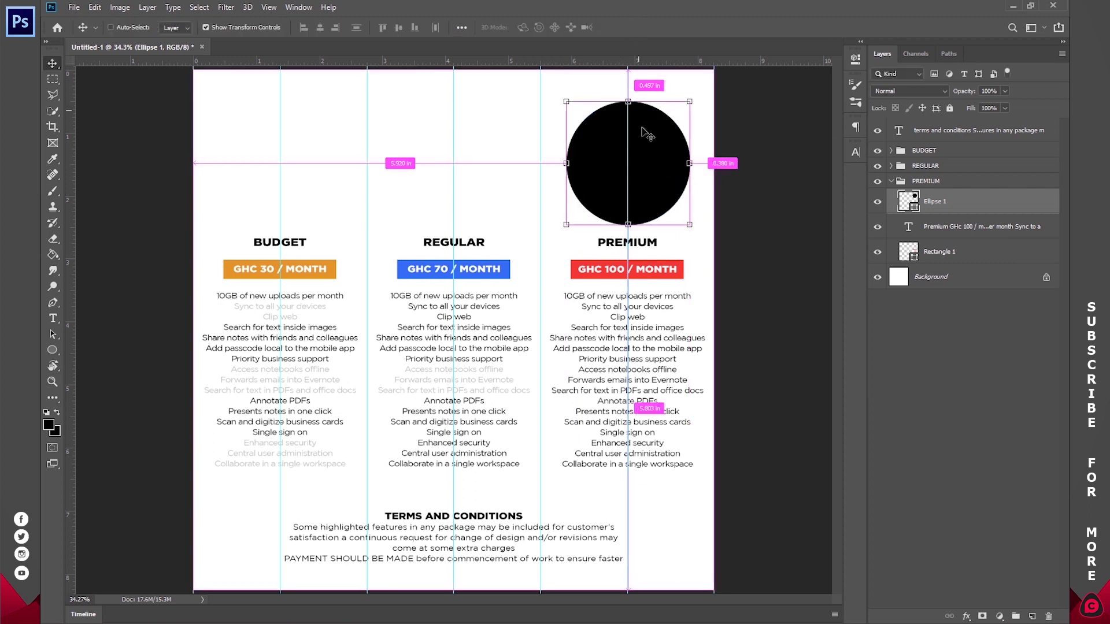
Step: Duplicate the circle over the Regular and Budget columns and move each copy into its matching group
left_click_drag(649, 158, 311, 144)
left_click_drag(950, 201, 935, 152)
left_click_drag(937, 203, 925, 167)
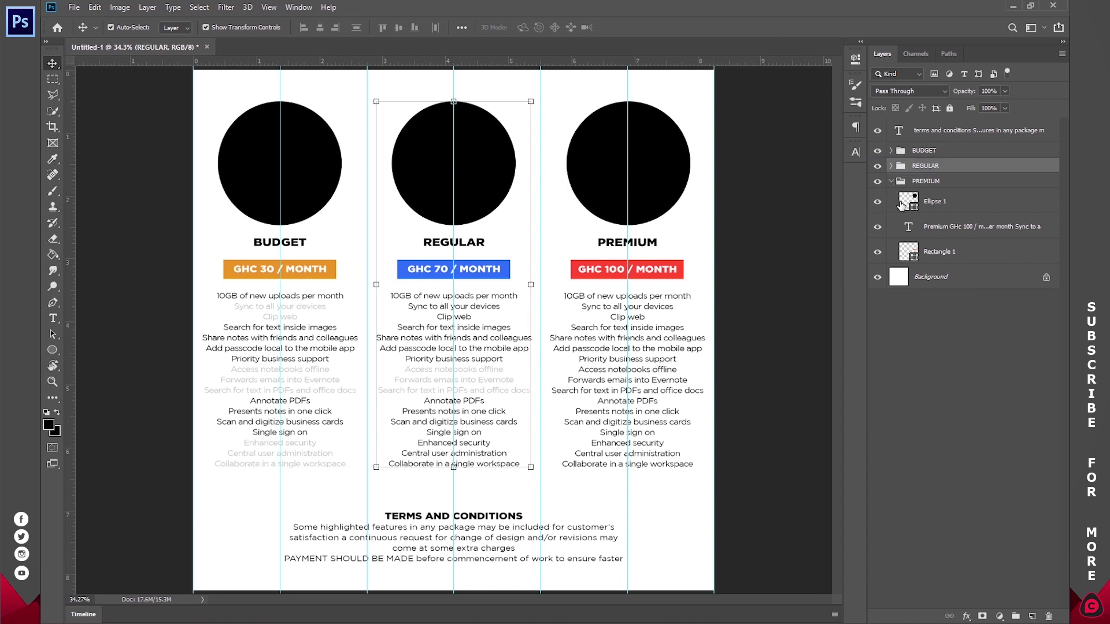
left_click(891, 181)
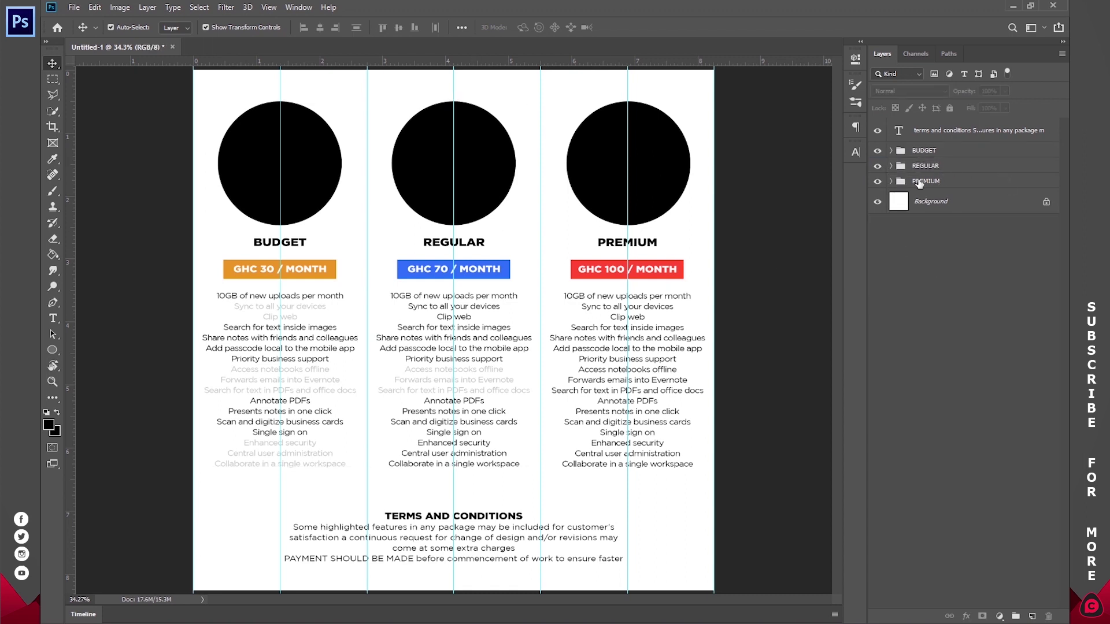
Step: Shift the text and price rectangle layers of all three packages down 70 px together, leaving the circles in place
left_click(891, 181)
left_click(891, 166)
left_click(891, 150)
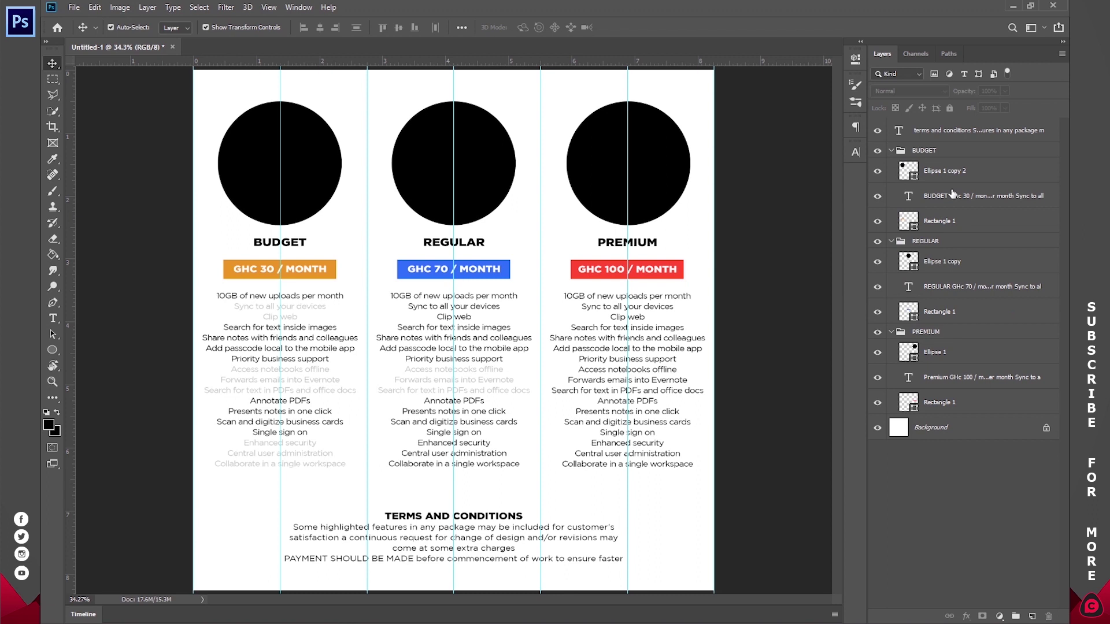
left_click(953, 196)
left_click(954, 220)
left_click(954, 197, "shift")
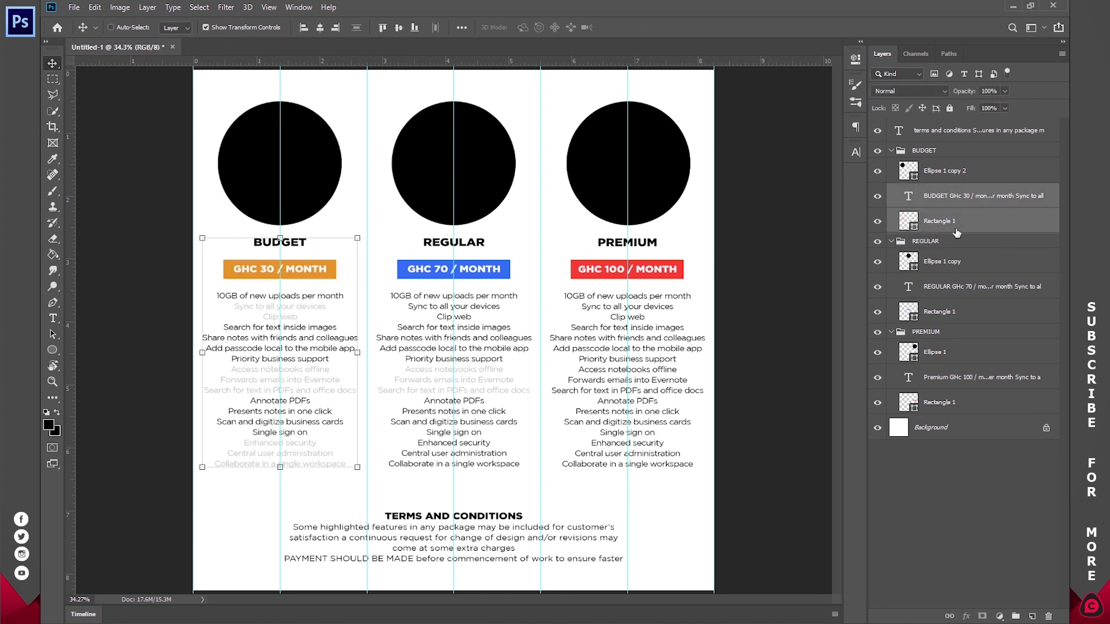
left_click(954, 287, "ctrl")
left_click(954, 312, "ctrl")
left_click(955, 377, "ctrl")
left_click(957, 402, "ctrl")
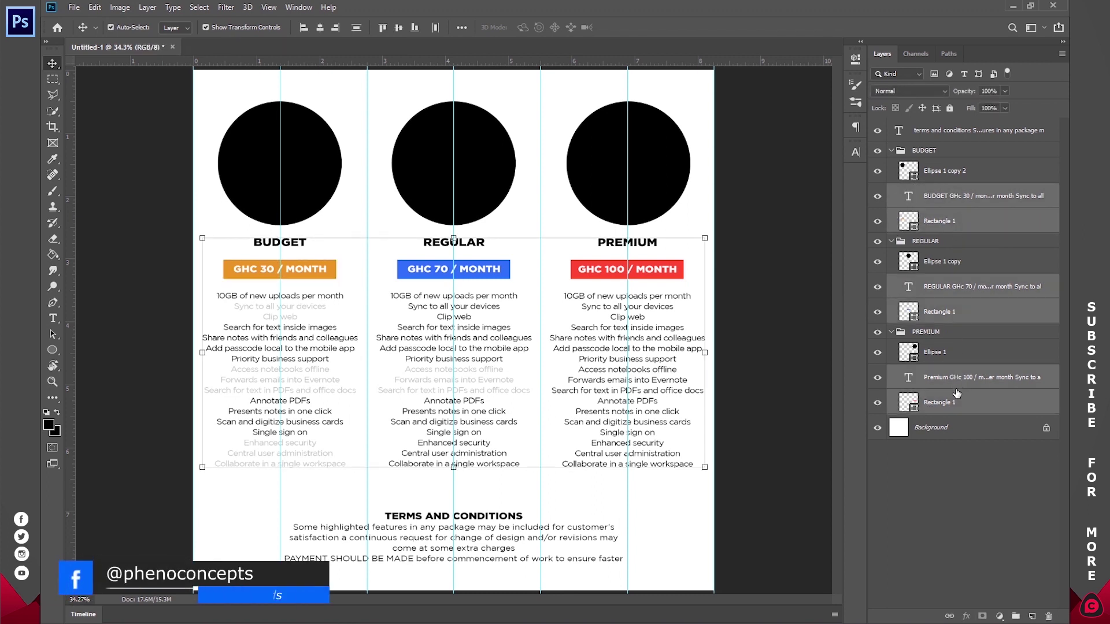
key("shift+Down")
key("shift+Down")
key("shift+Down")
key("shift+Down")
key("shift+Down")
key("shift+Down")
key("shift+Down")
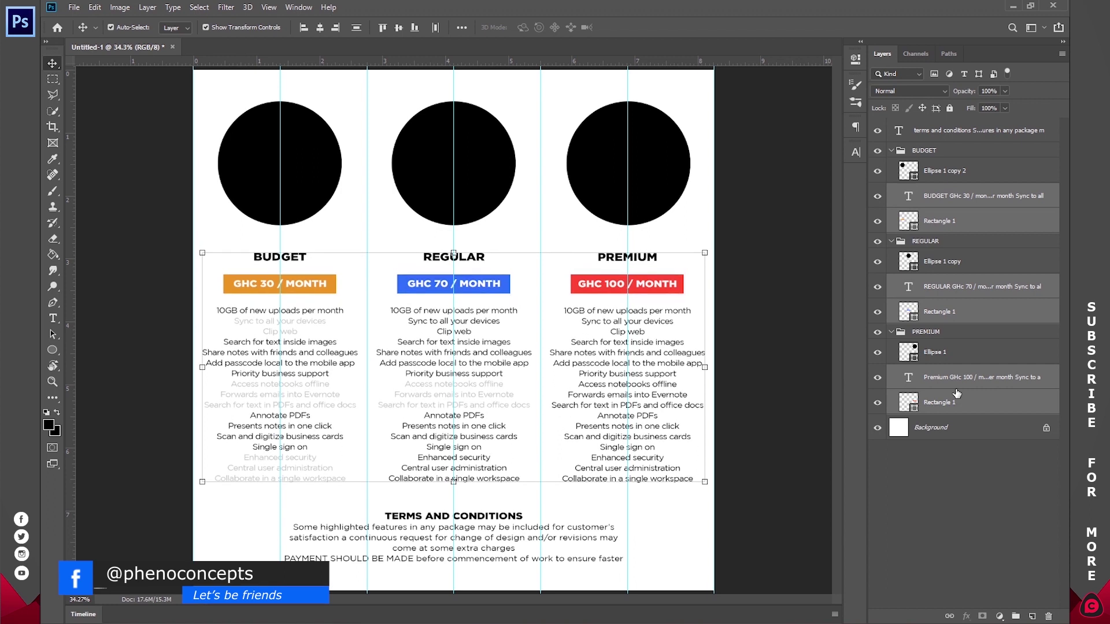
left_click(769, 389)
Step: Select the Budget circle's layer and open the Pictures > PS > Computer & Phones folder in File Explorer
key("z")
left_click(893, 172)
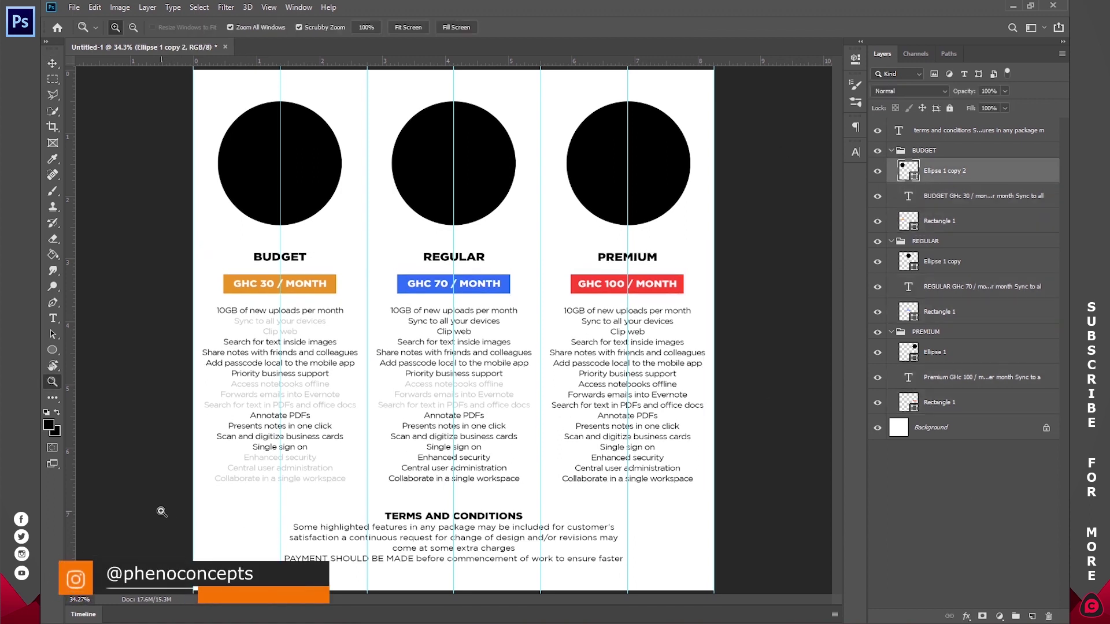
key("super+e")
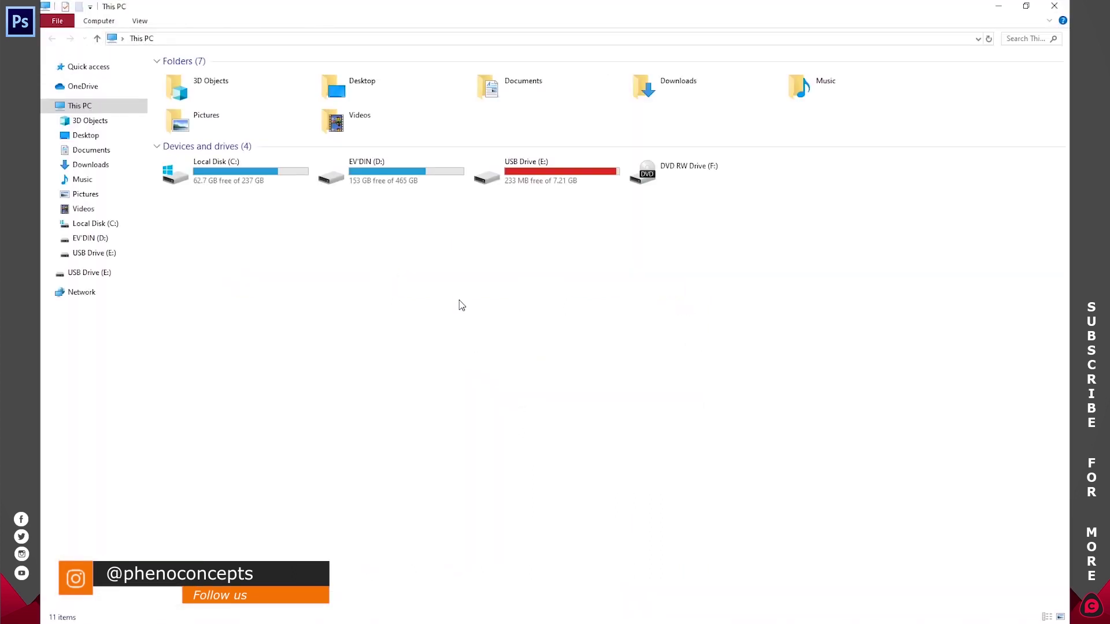
double_click(272, 131)
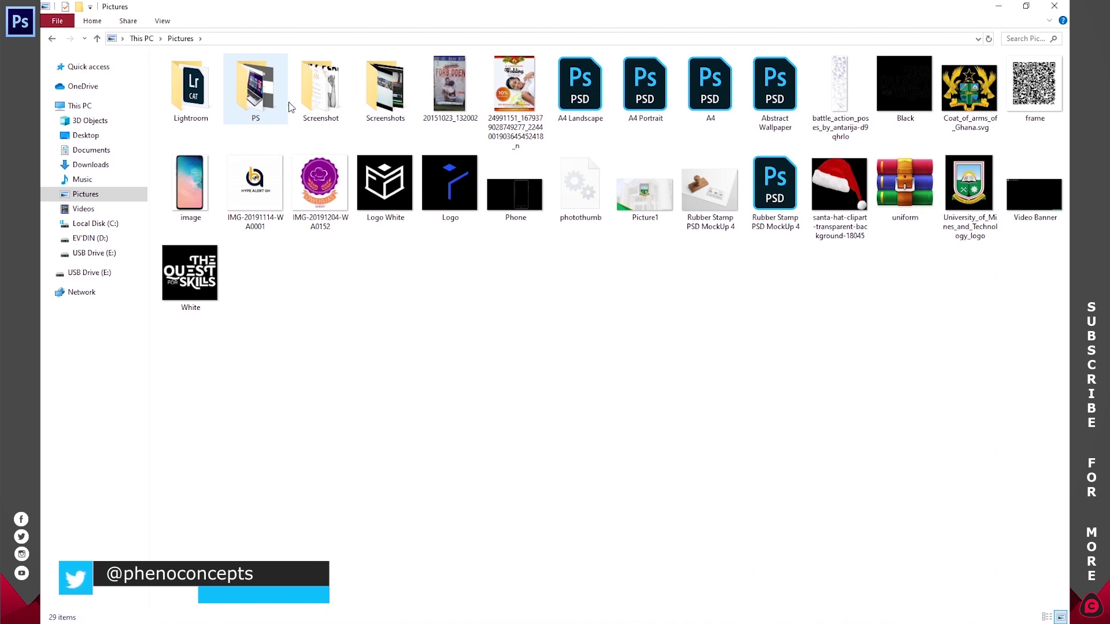
double_click(253, 91)
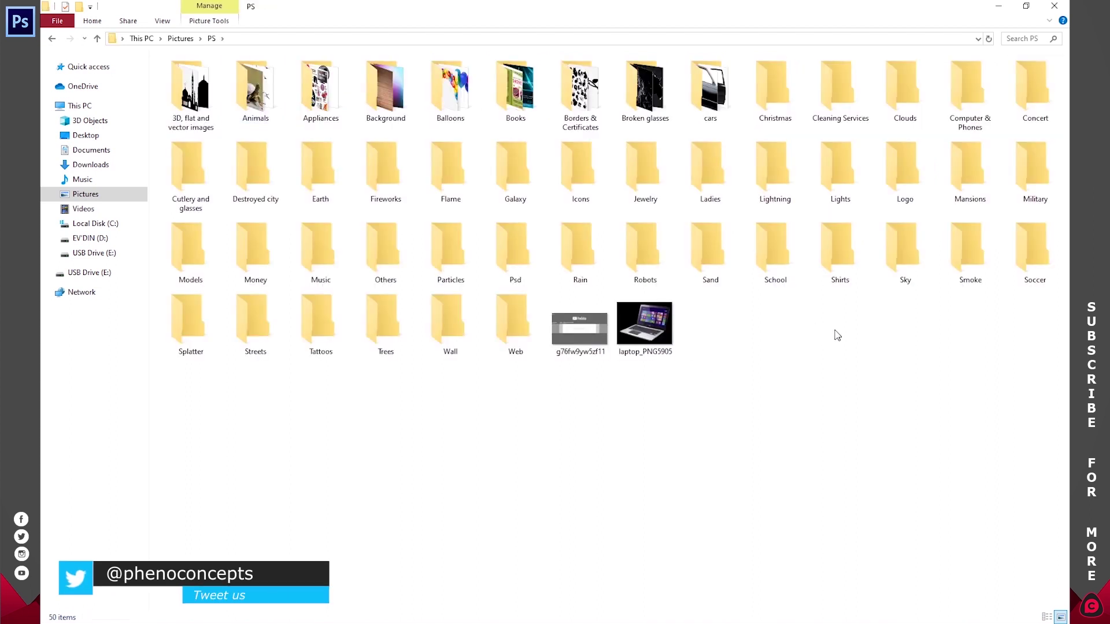
double_click(978, 92)
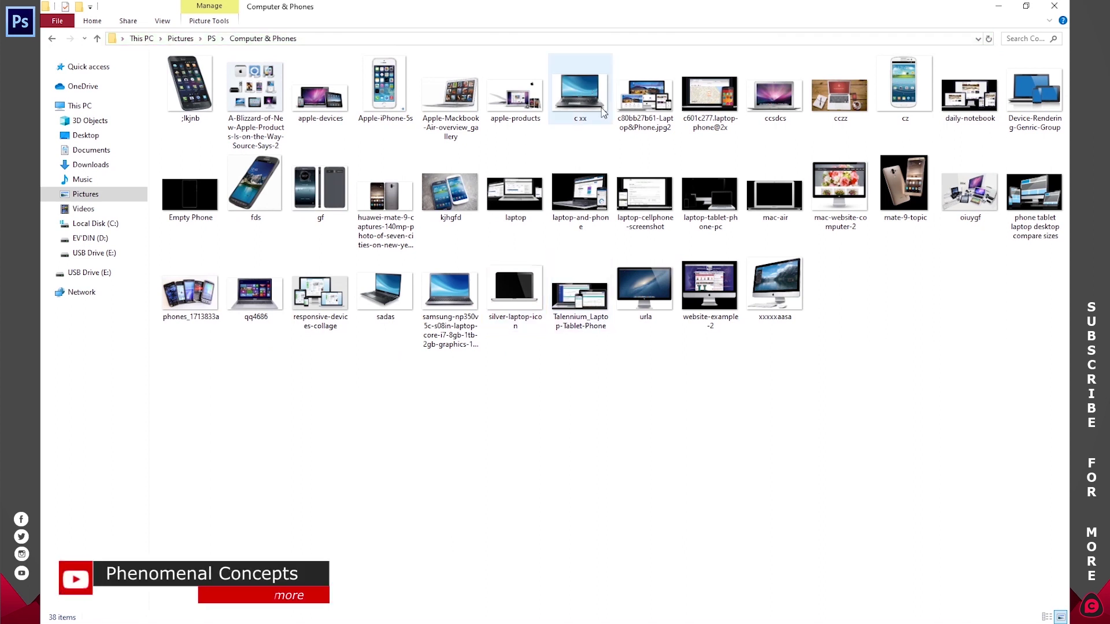
Step: Place the c xx laptop image above the Budget circle's layer in Photoshop, scaled slightly wider than the circle and centered over it
left_click_drag(603, 112, 355, 619)
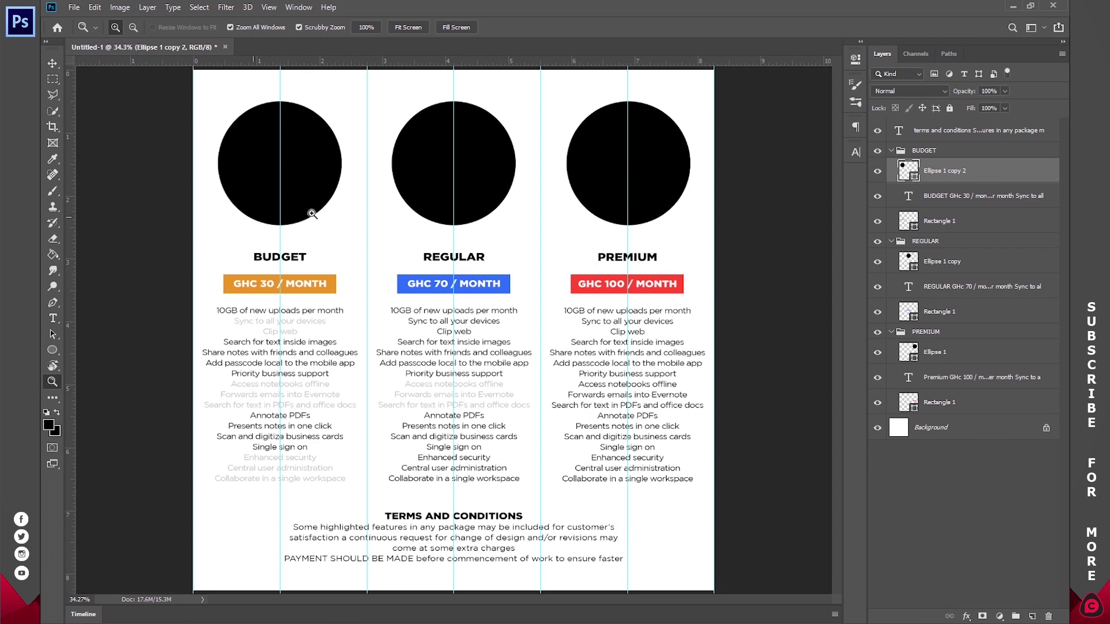
left_click_drag(714, 330, 344, 361)
left_click_drag(282, 322, 292, 161)
left_click(507, 27)
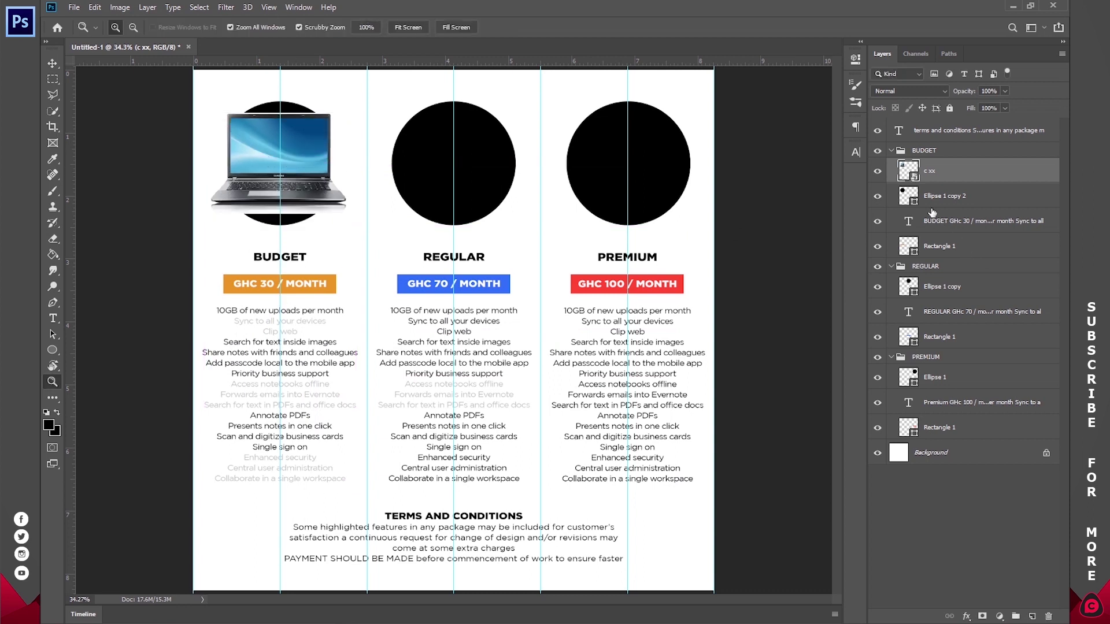
Step: Fill the Budget circle with white (ffffff)
double_click(905, 195)
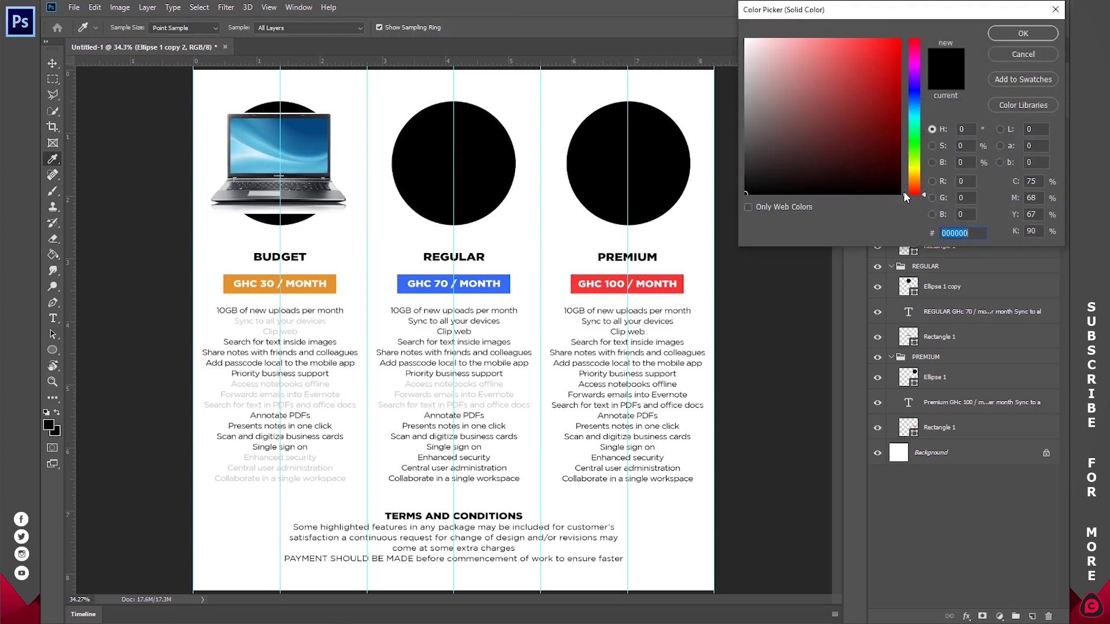
type("ffffff")
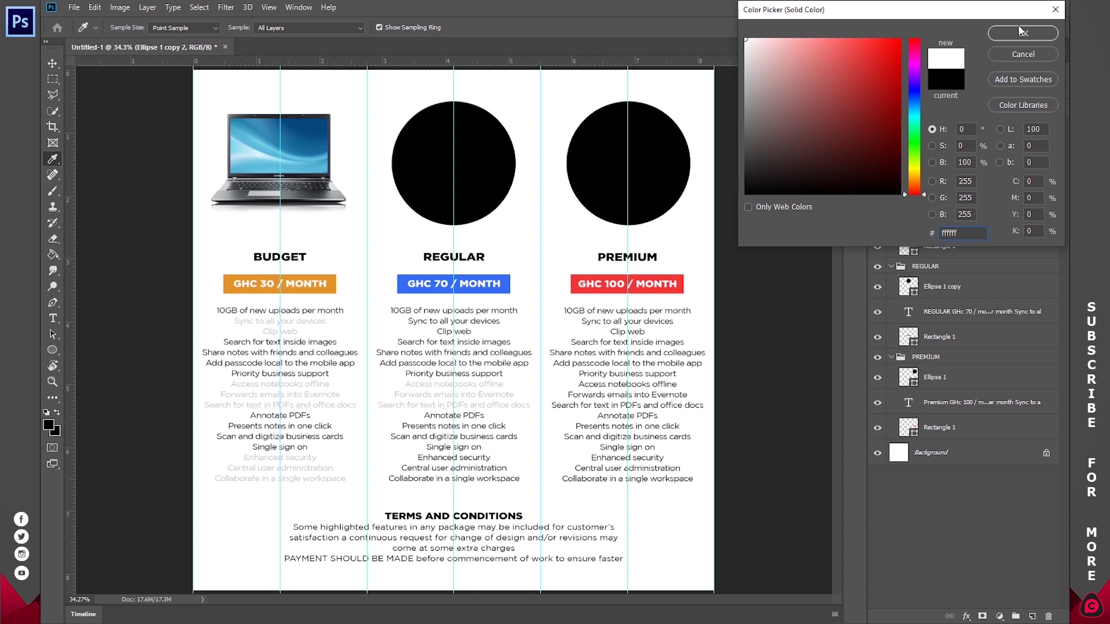
left_click(1024, 34)
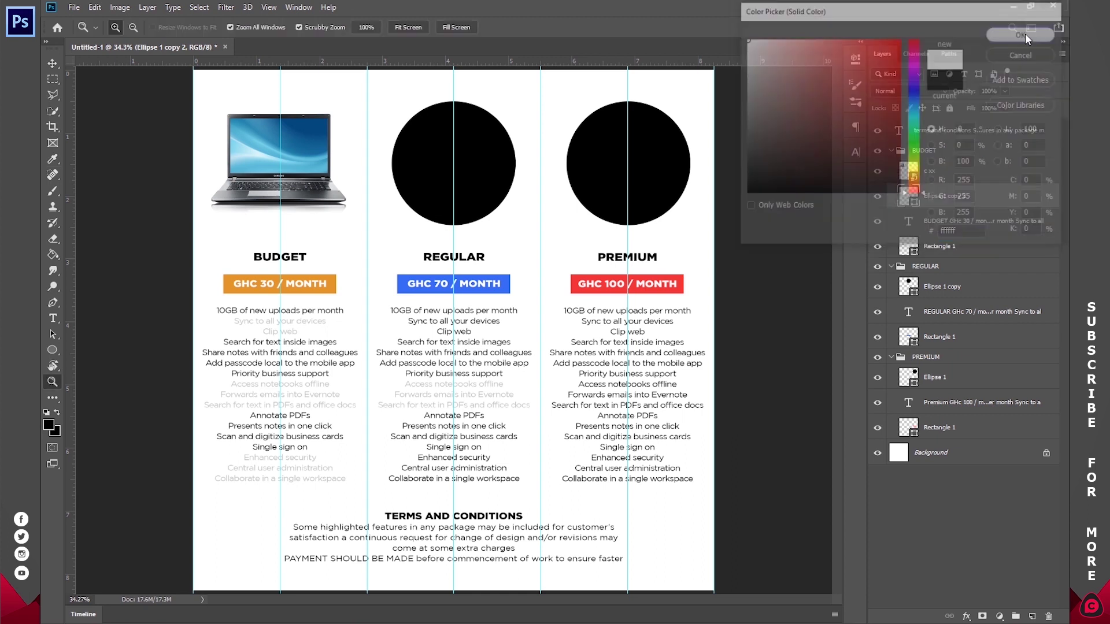
Step: Clip the laptop image to the Budget circle and enlarge it to 8.84%
left_click(950, 172)
right_click(950, 172)
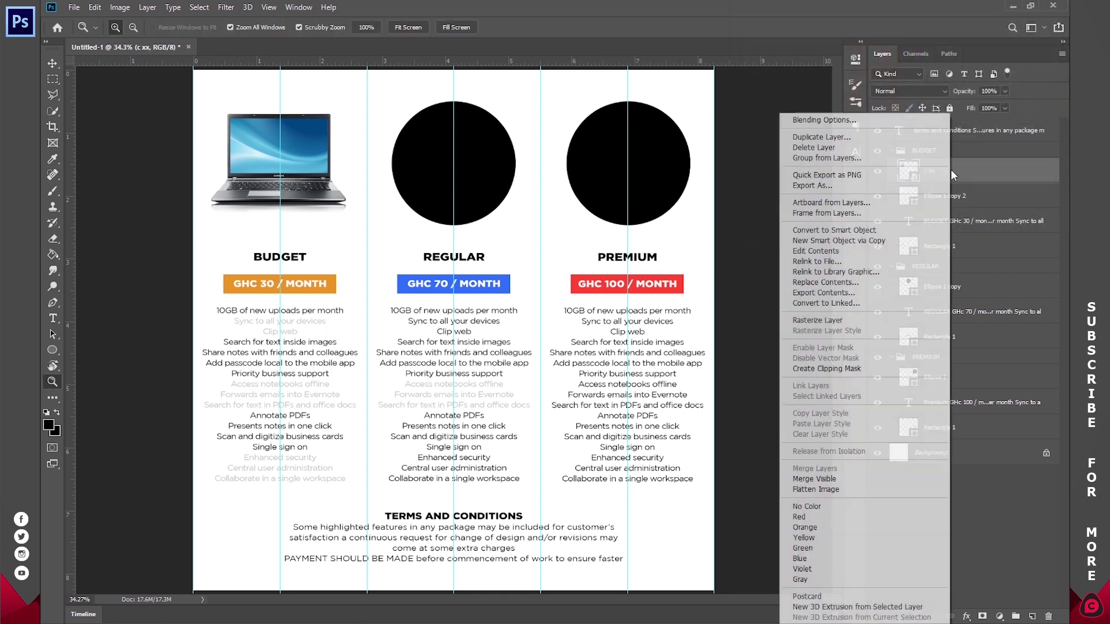
left_click(849, 370)
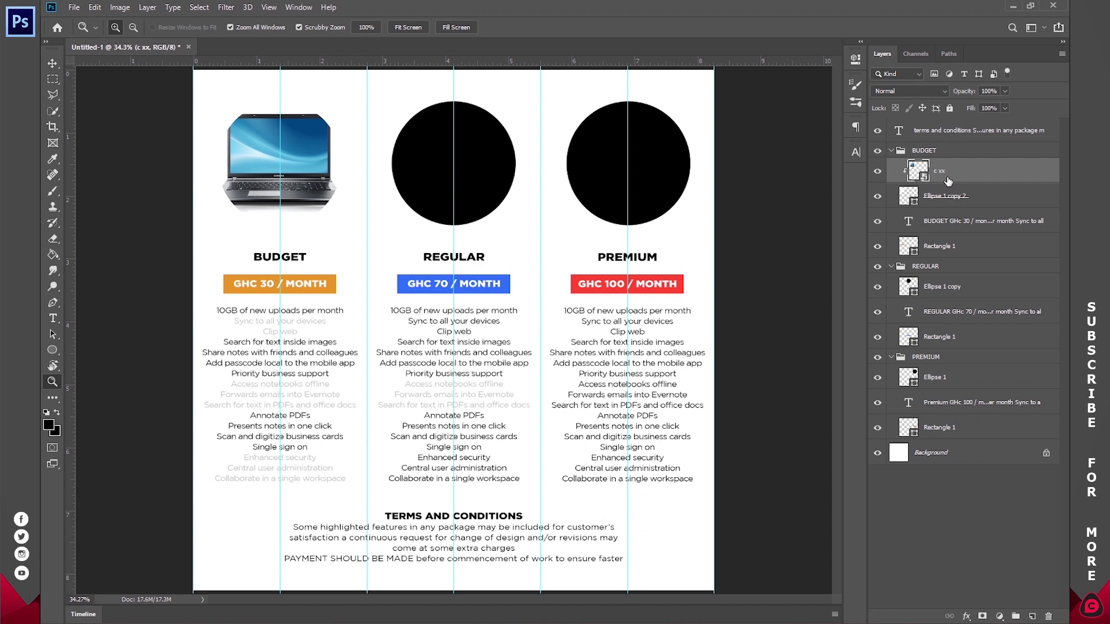
key("v")
left_click_drag(198, 163, 201, 162)
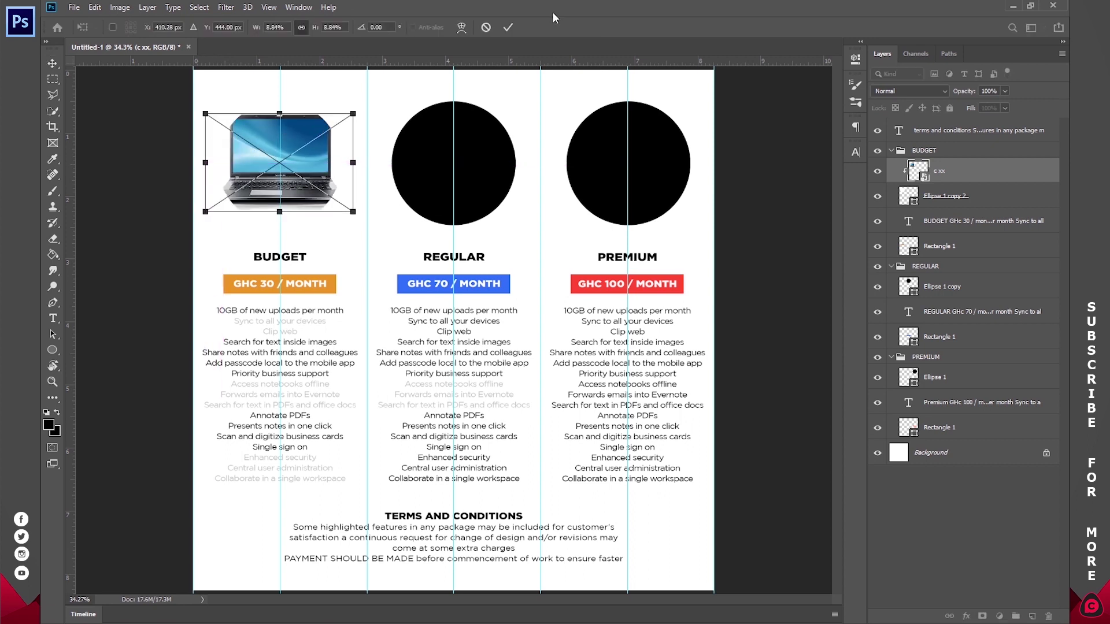
left_click(507, 27)
Step: Add a drop shadow to the Budget circle with 30% opacity, 90° angle, 0 px distance, 0% spread and 50 px size
left_click(971, 196)
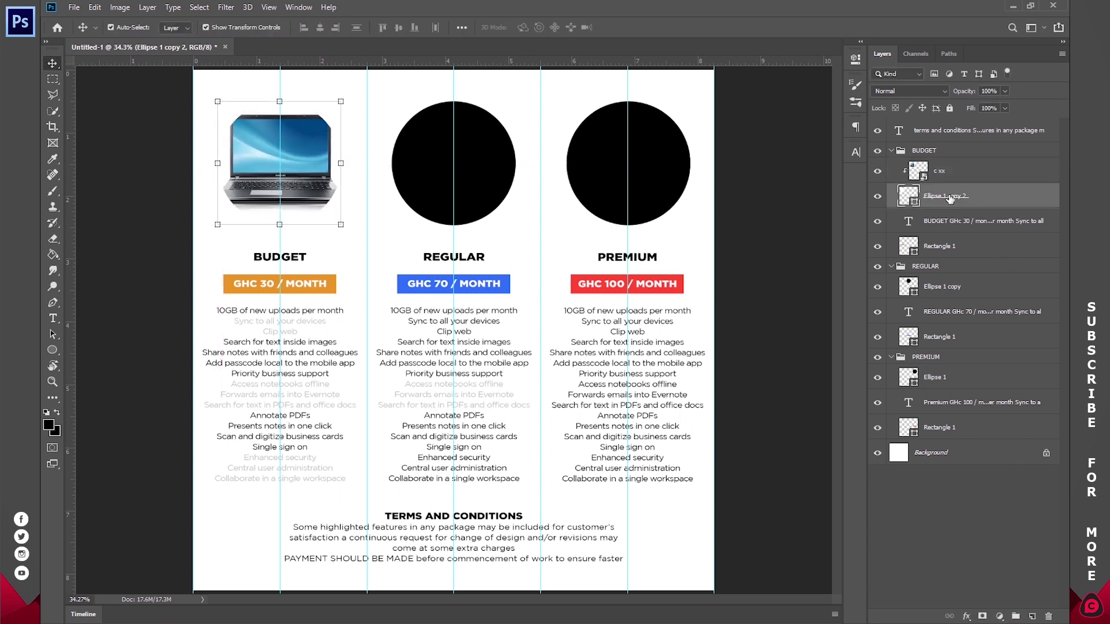
left_click(966, 617)
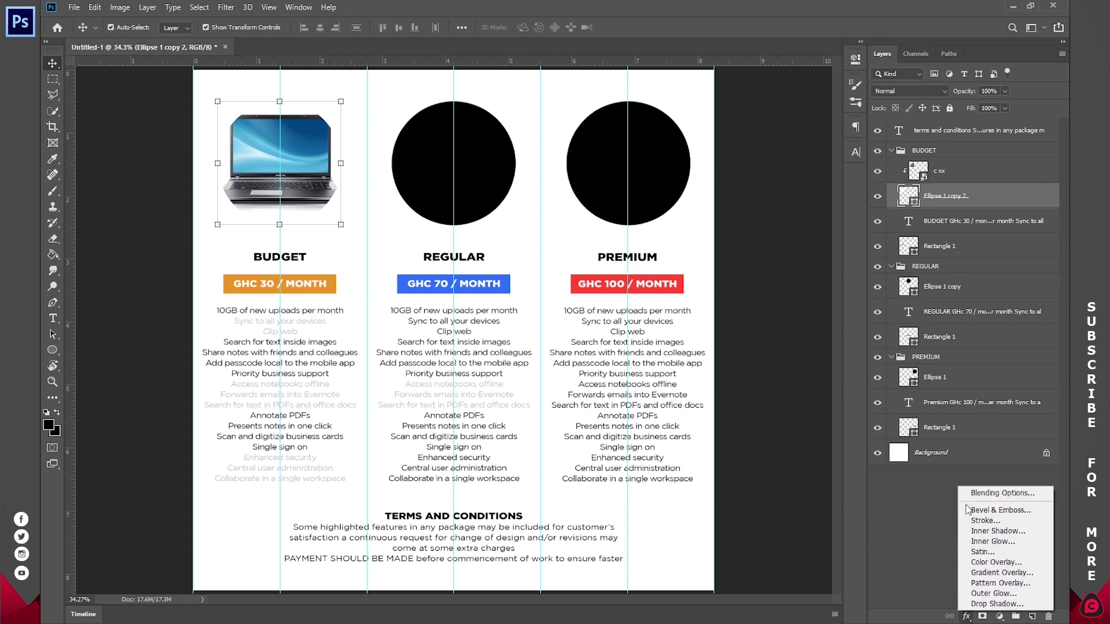
left_click(999, 195)
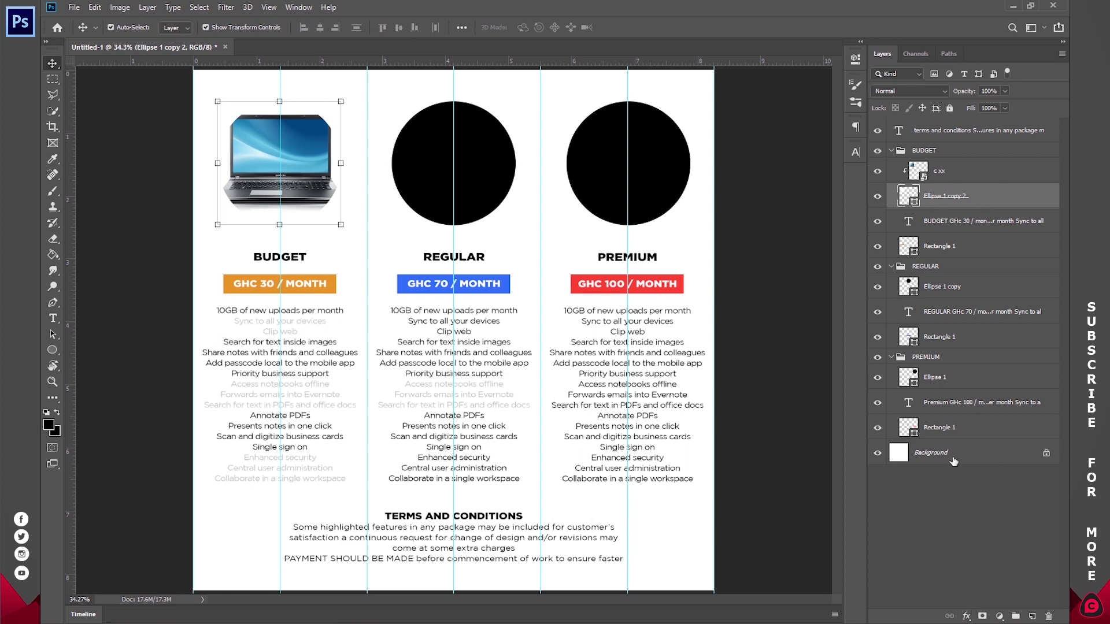
left_click(967, 615)
left_click(986, 602)
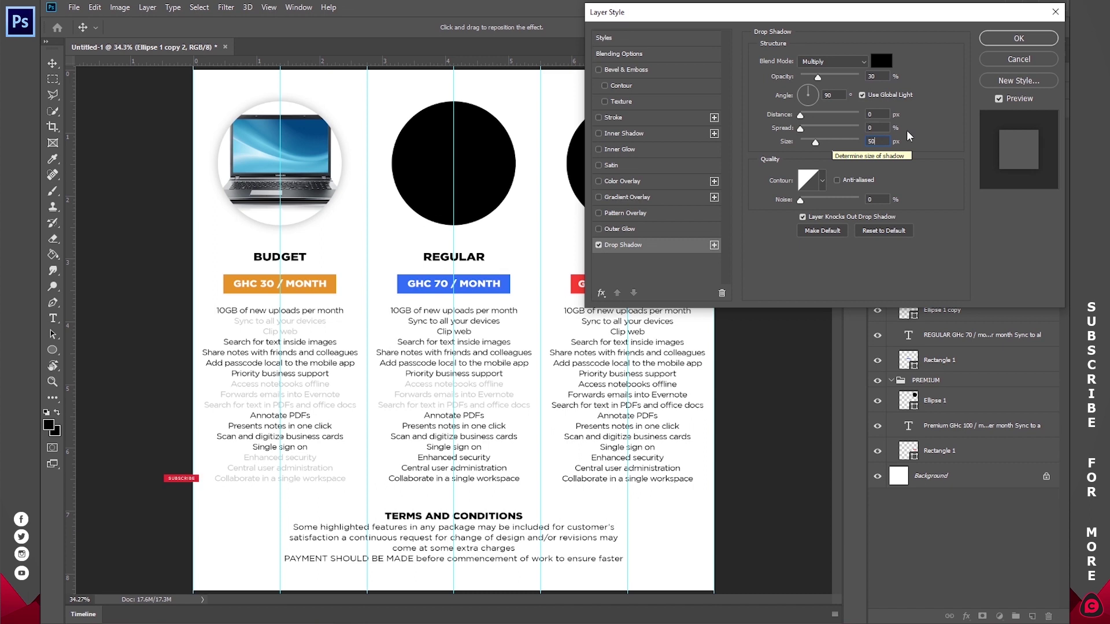
left_click(1020, 39)
Step: Copy the Budget circle's layer style and paste it onto the Regular and Premium circles
right_click(954, 200)
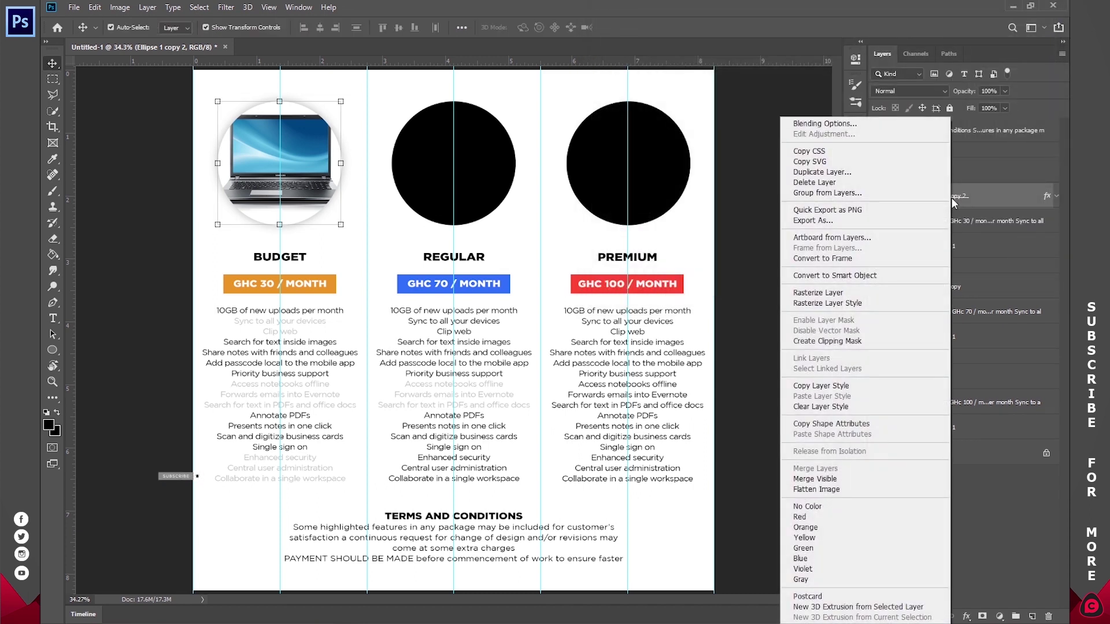
left_click(821, 386)
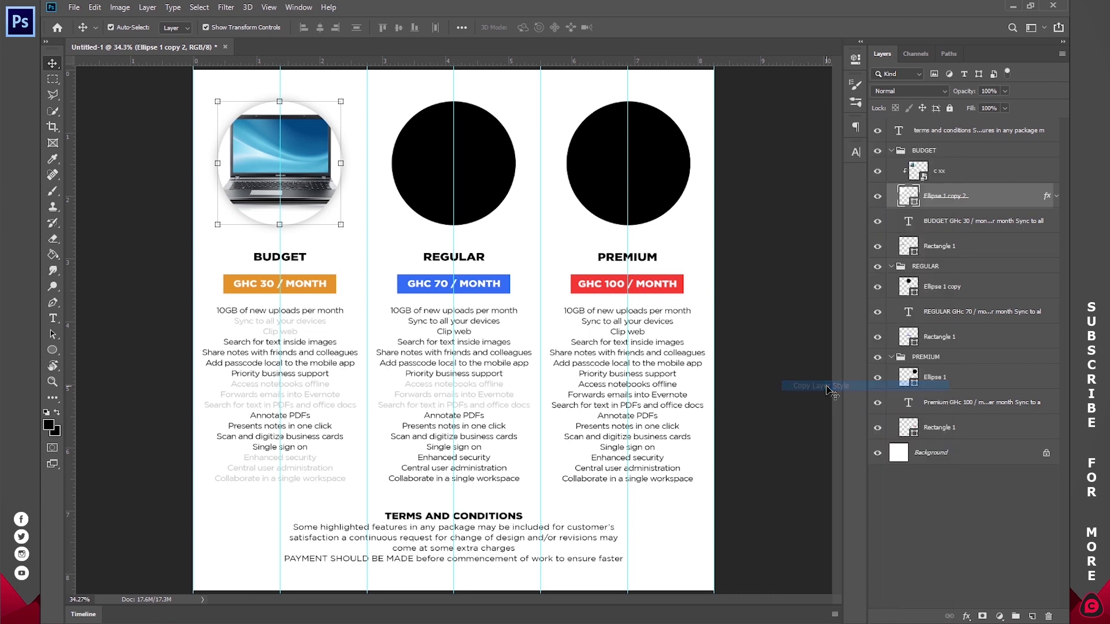
left_click(958, 291)
left_click(951, 380, "ctrl")
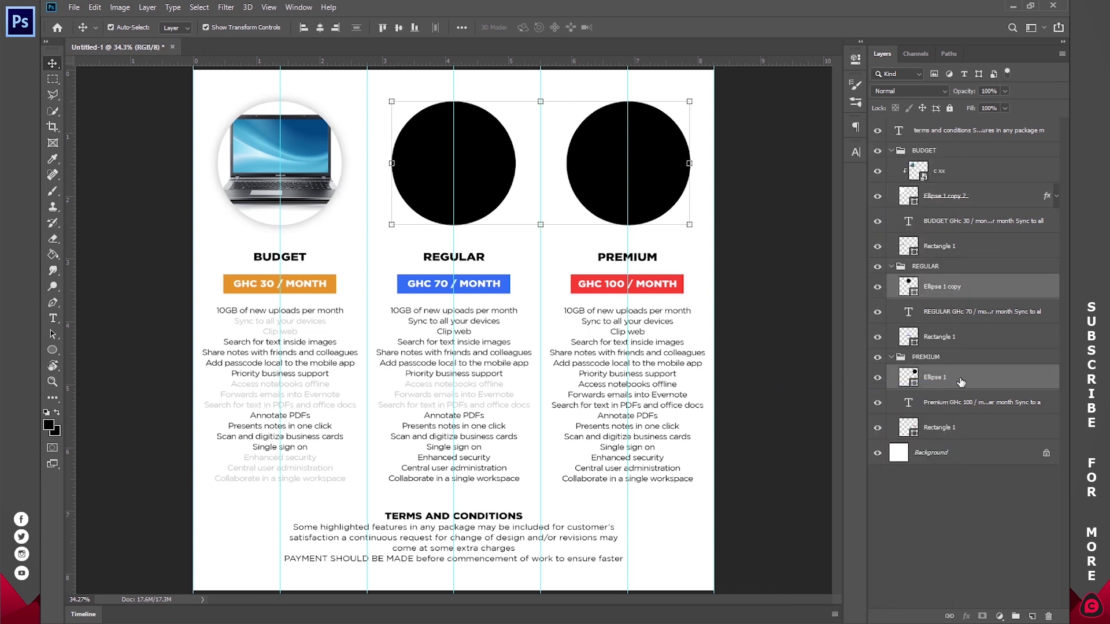
right_click(960, 377)
left_click(831, 396)
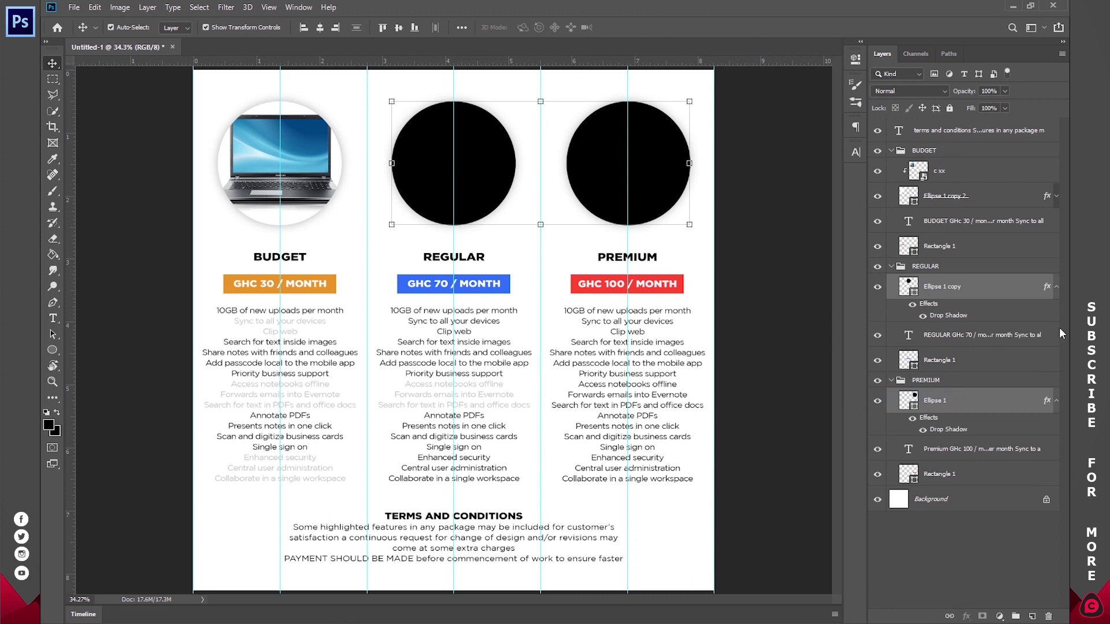
Step: Fill the Premium and Regular circles with white (ffffff)
double_click(911, 376)
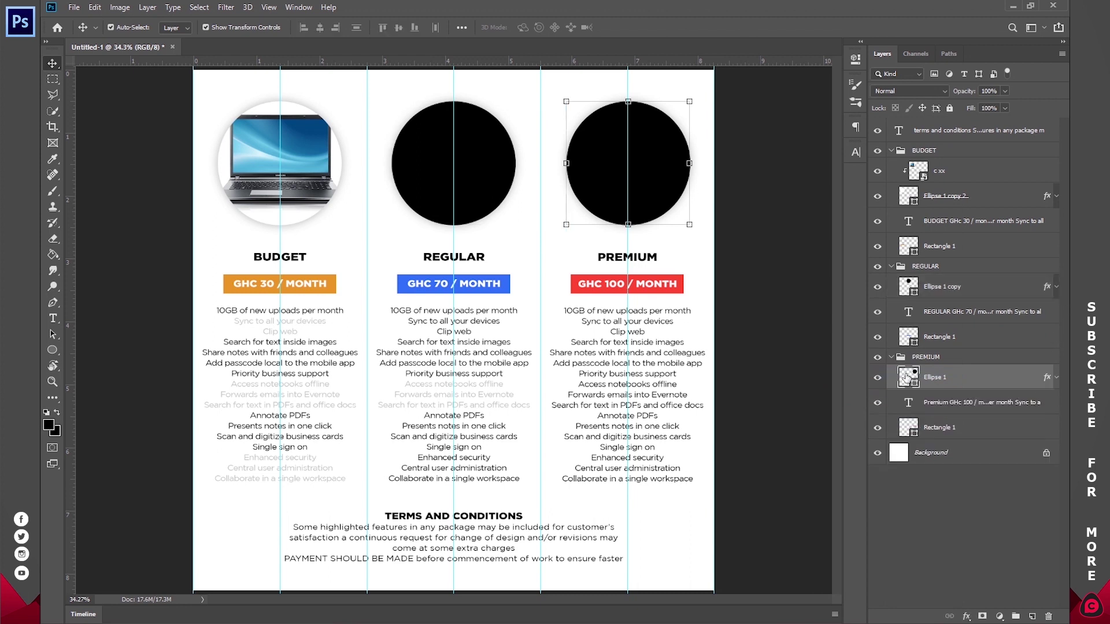
left_click_drag(790, 40, 693, 9)
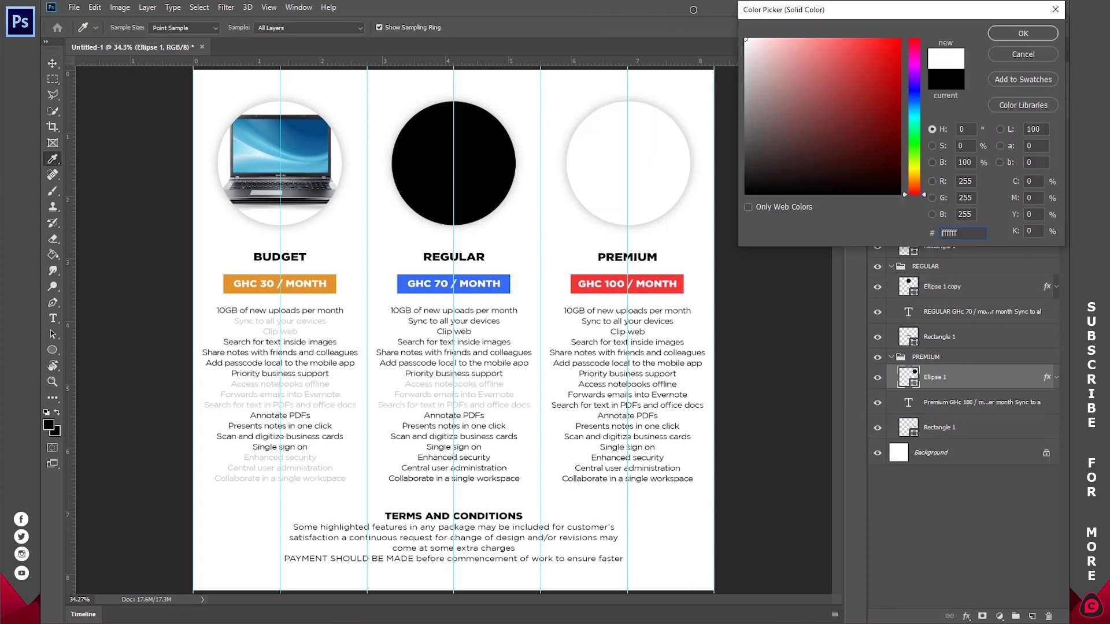
left_click(1021, 33)
double_click(911, 286)
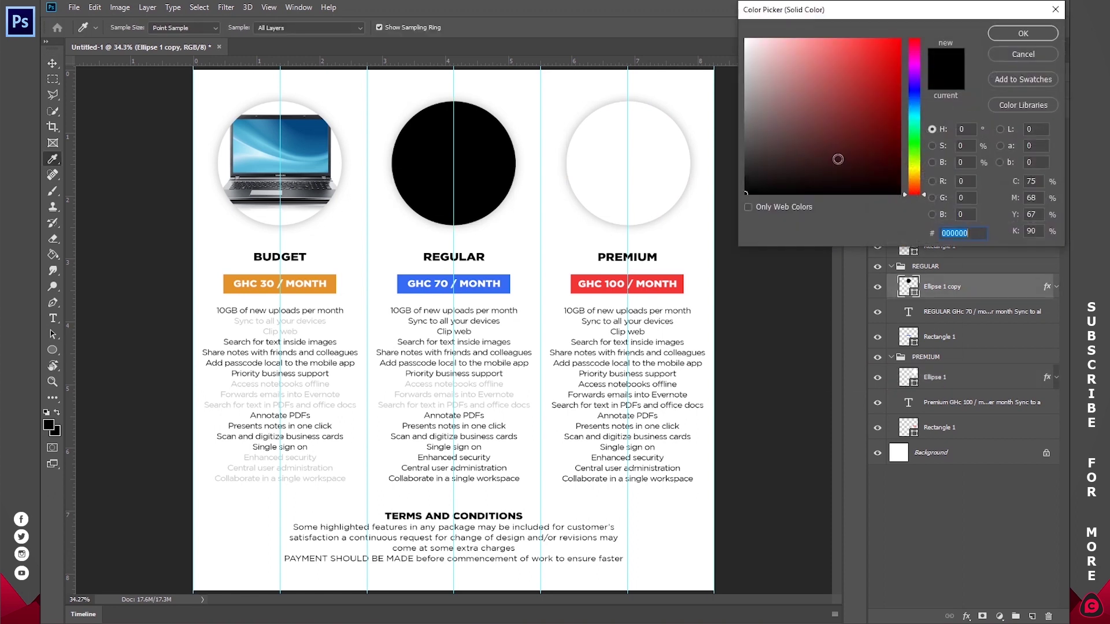
left_click_drag(780, 43, 684, 12)
left_click(1021, 33)
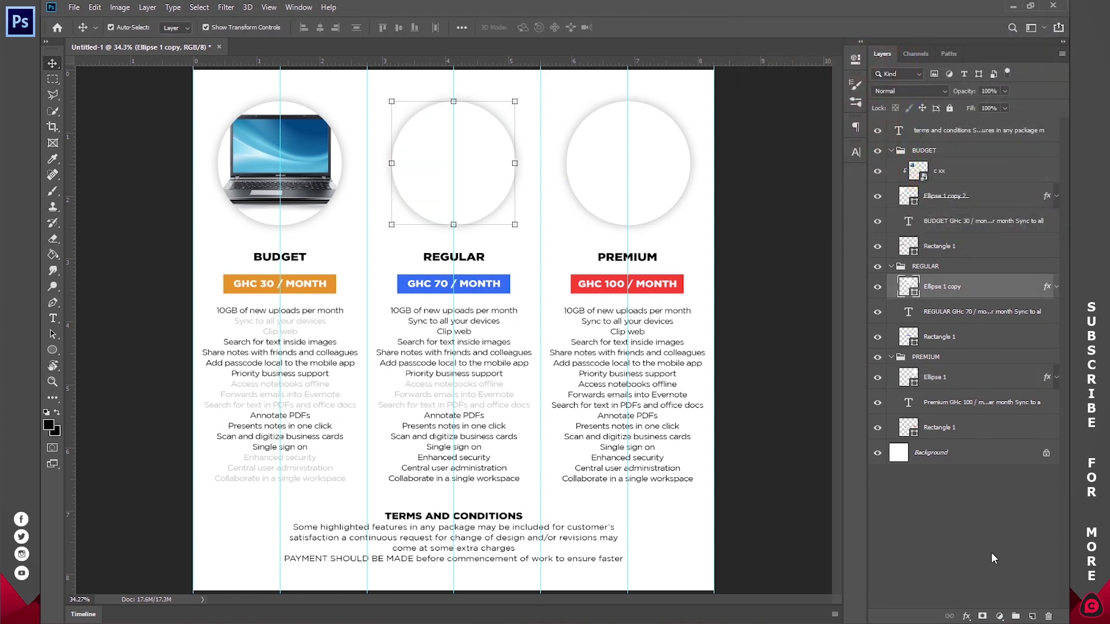
left_click(991, 553)
Step: Scale the c xx laptop image down to about 6.43% so it fits inside the Budget circle
left_click(287, 152)
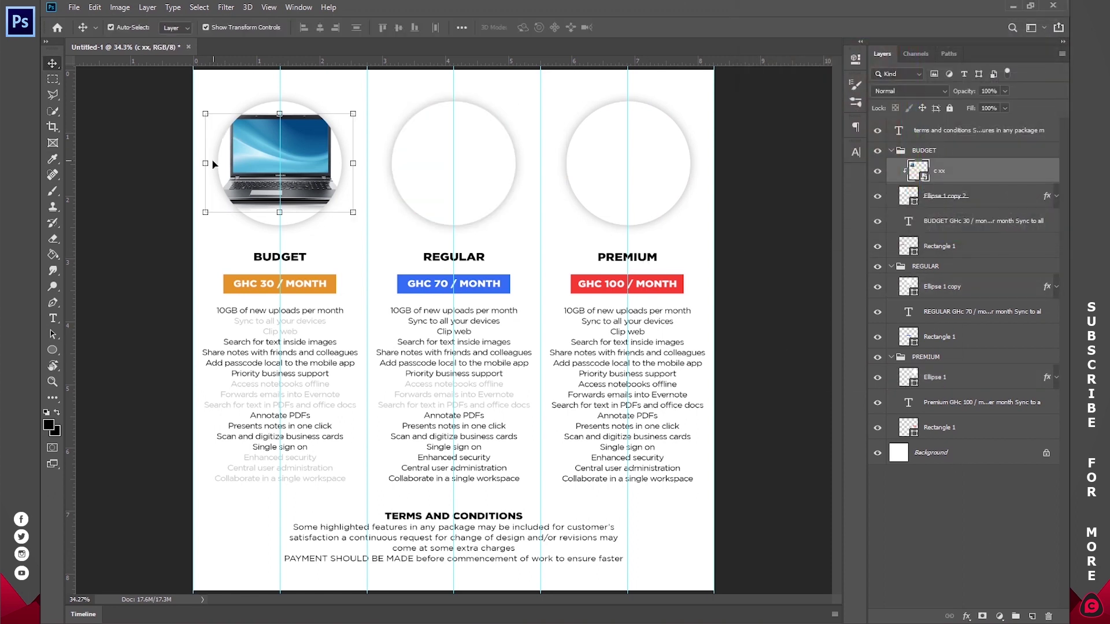
left_click_drag(207, 162, 228, 163)
left_click_drag(354, 162, 336, 162)
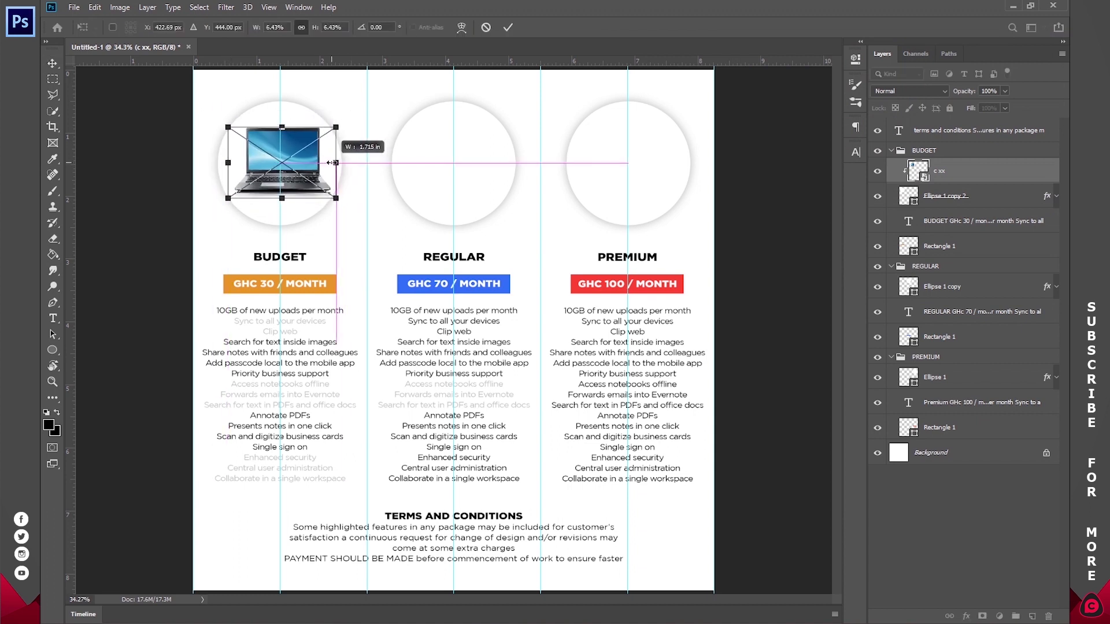
left_click(508, 27)
Step: Place the sadas laptop image from the Computer & Phones folder above the Regular circle's layer in Photoshop, at about 21.65% over the circle
left_click(464, 167)
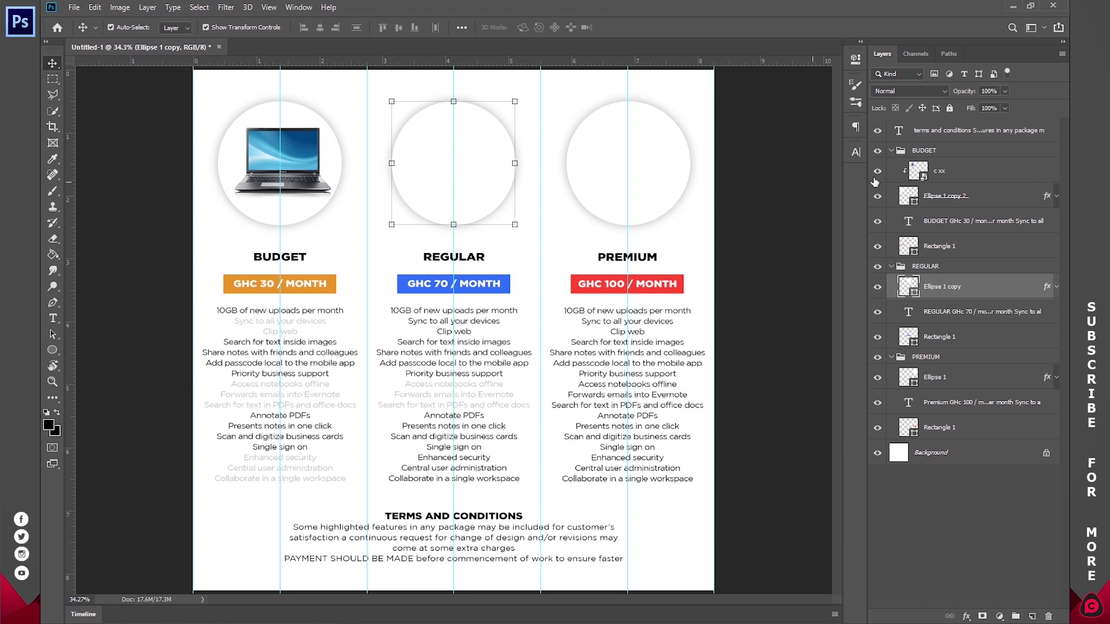
left_click(892, 151)
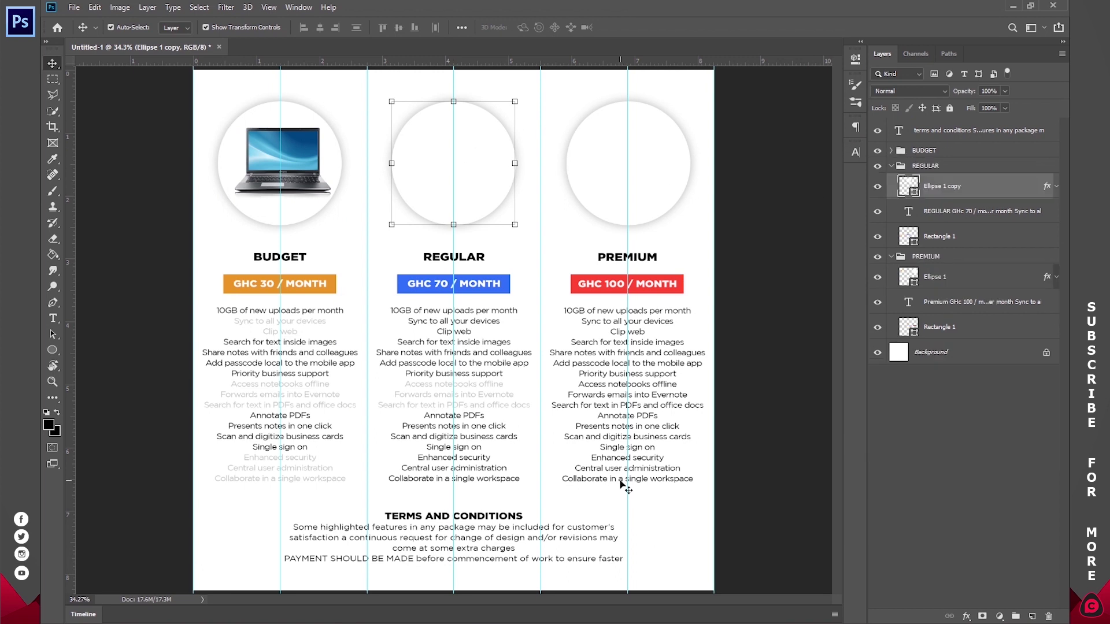
key("alt+Tab")
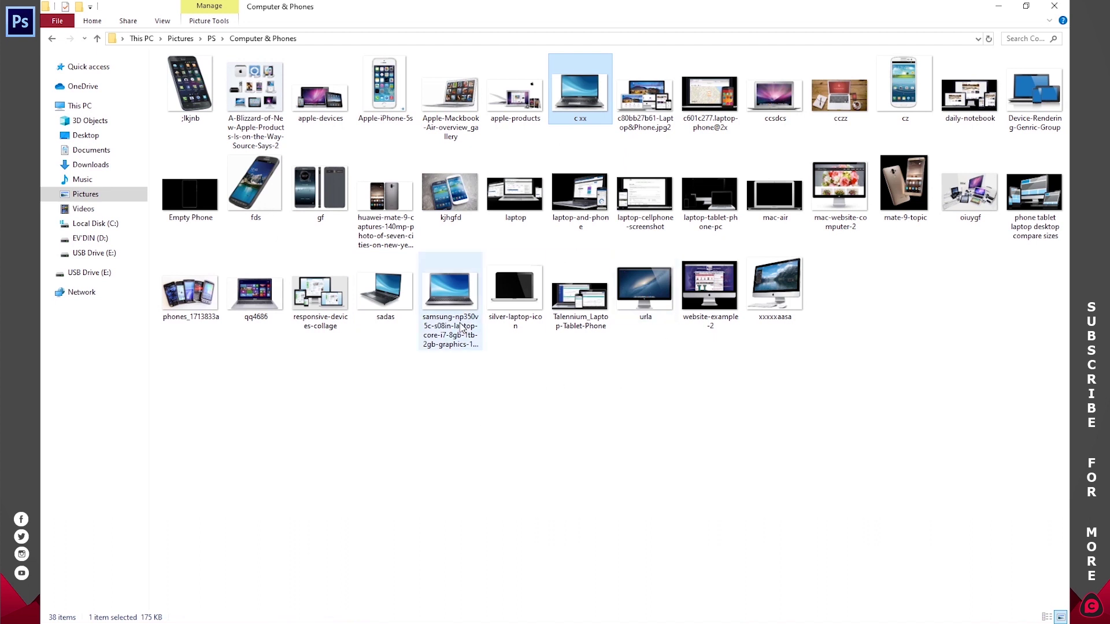
left_click(382, 291)
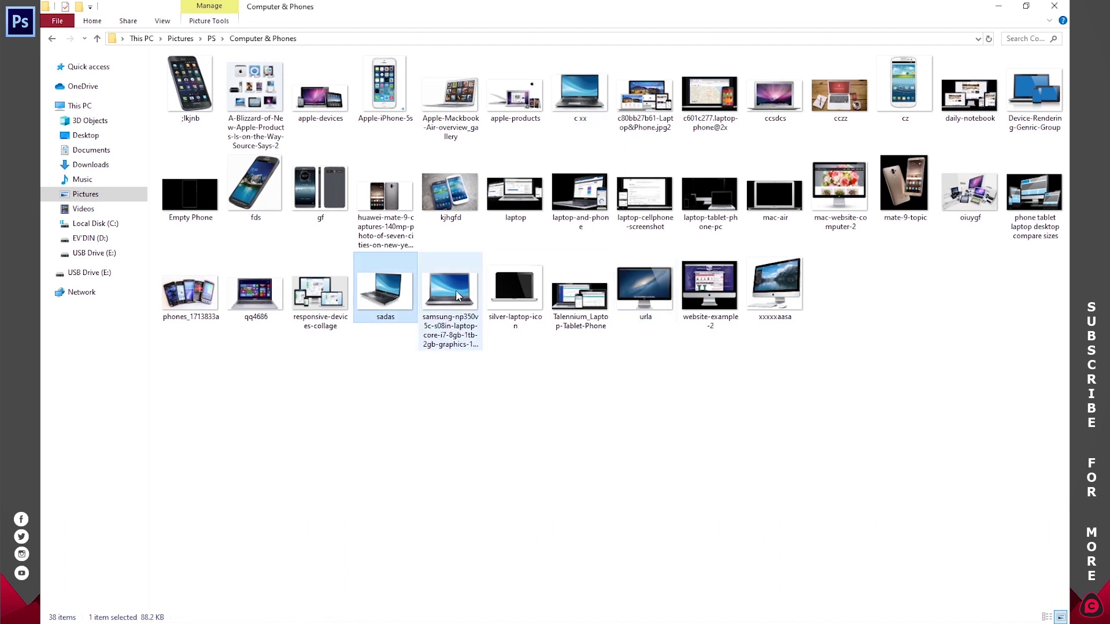
left_click_drag(382, 293, 333, 357)
left_click_drag(463, 208, 462, 203)
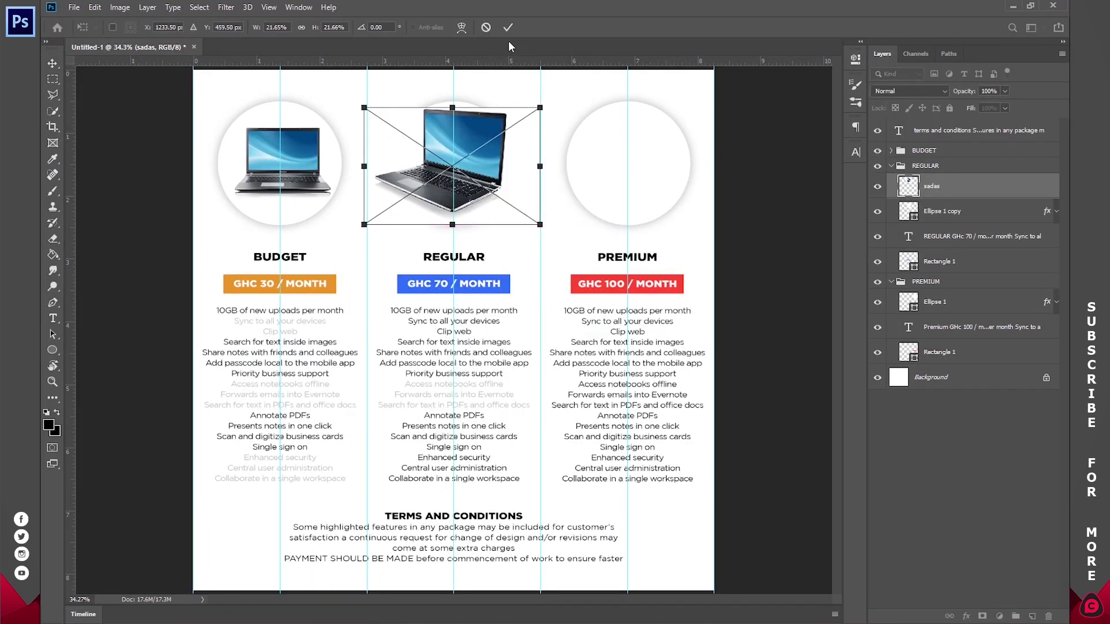
left_click(506, 28)
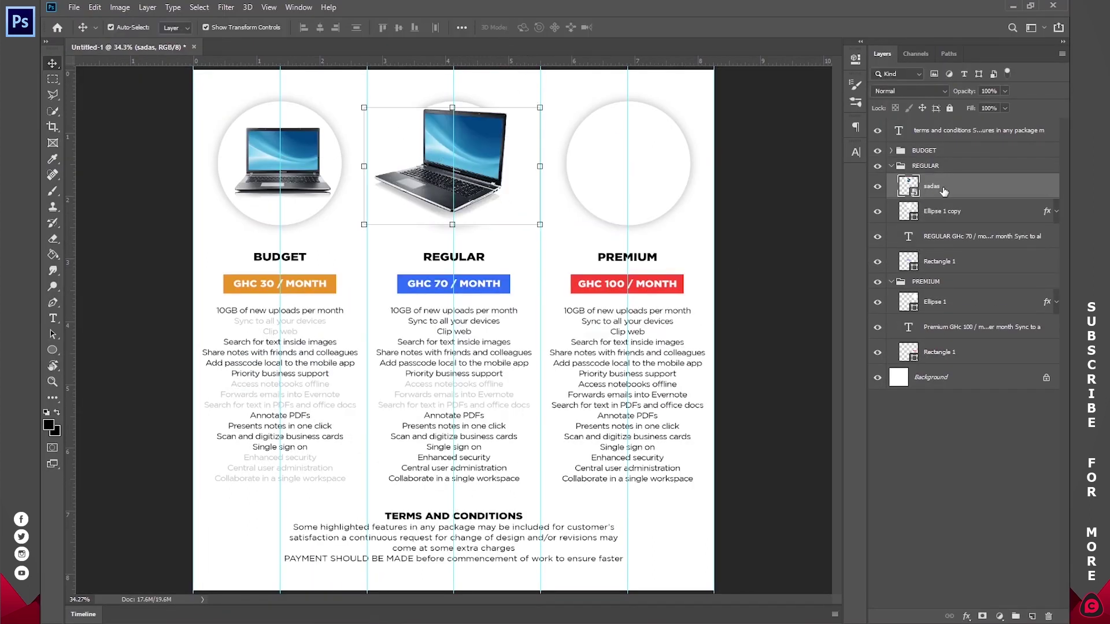
Step: Clip the sadas image to the Regular circle and scale it down to about 17.65%
left_click(877, 186)
left_click(877, 186)
left_click(948, 213)
right_click(942, 186)
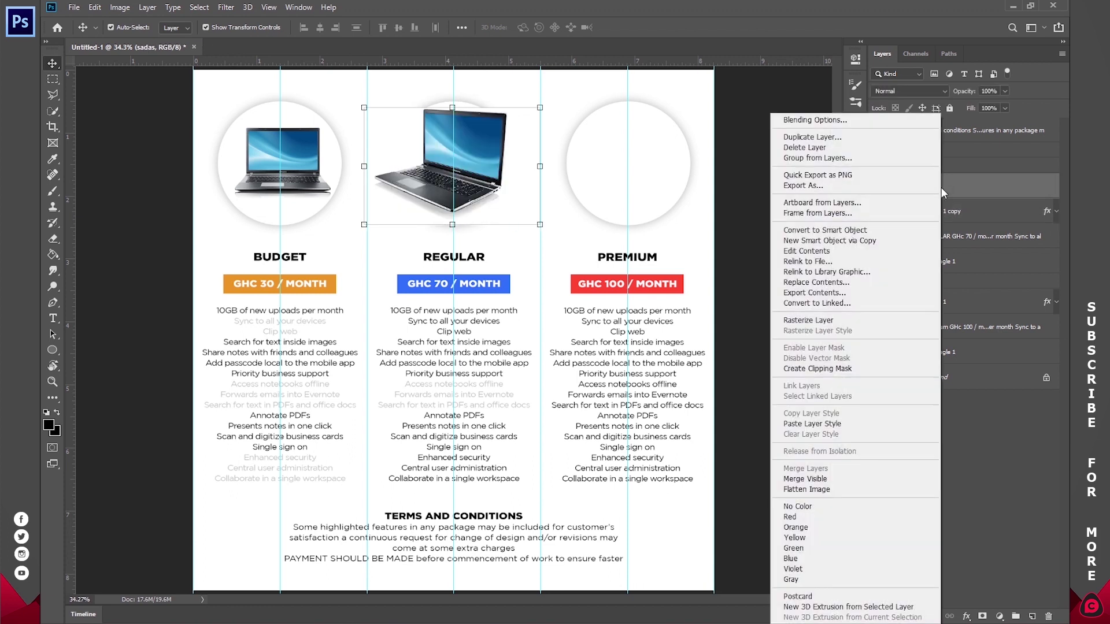
left_click(819, 371)
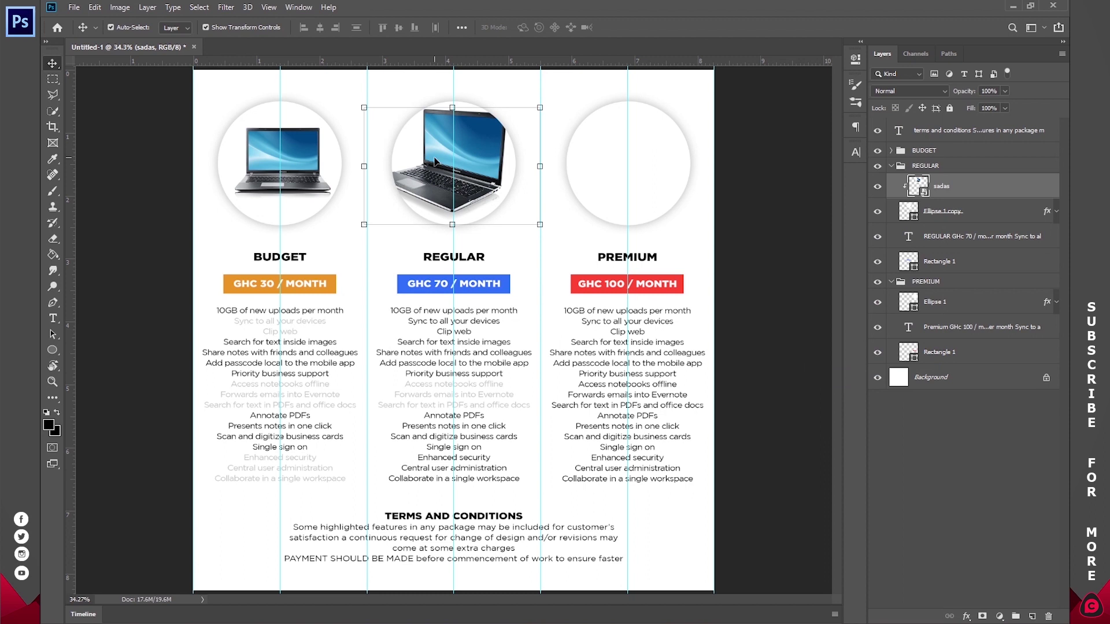
left_click_drag(363, 166, 384, 166)
left_click_drag(540, 166, 533, 163)
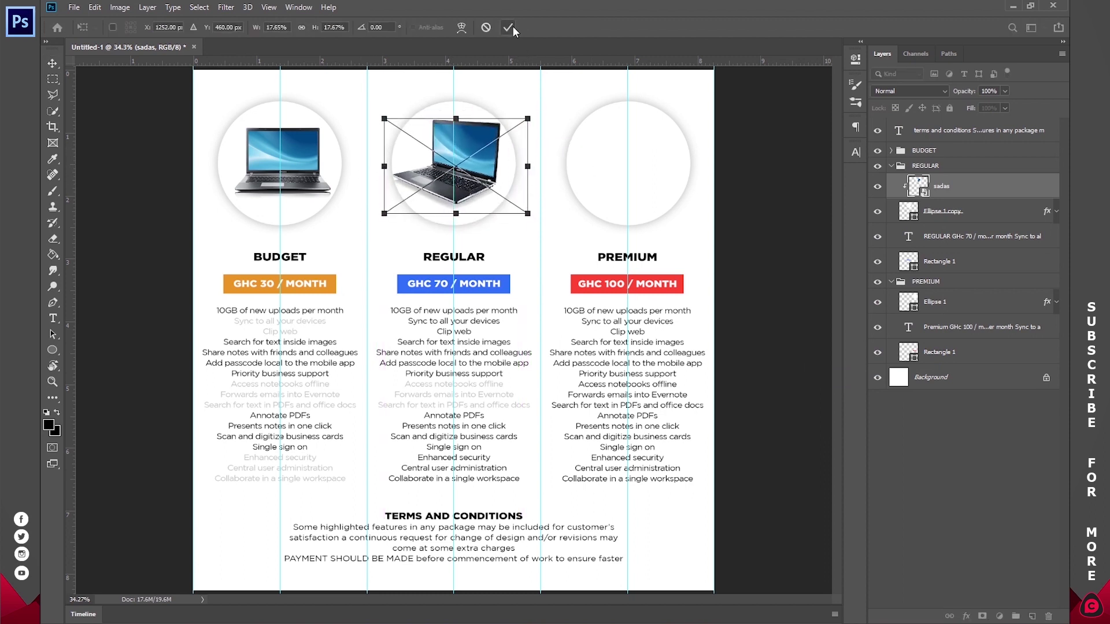
left_click(508, 27)
left_click(891, 166)
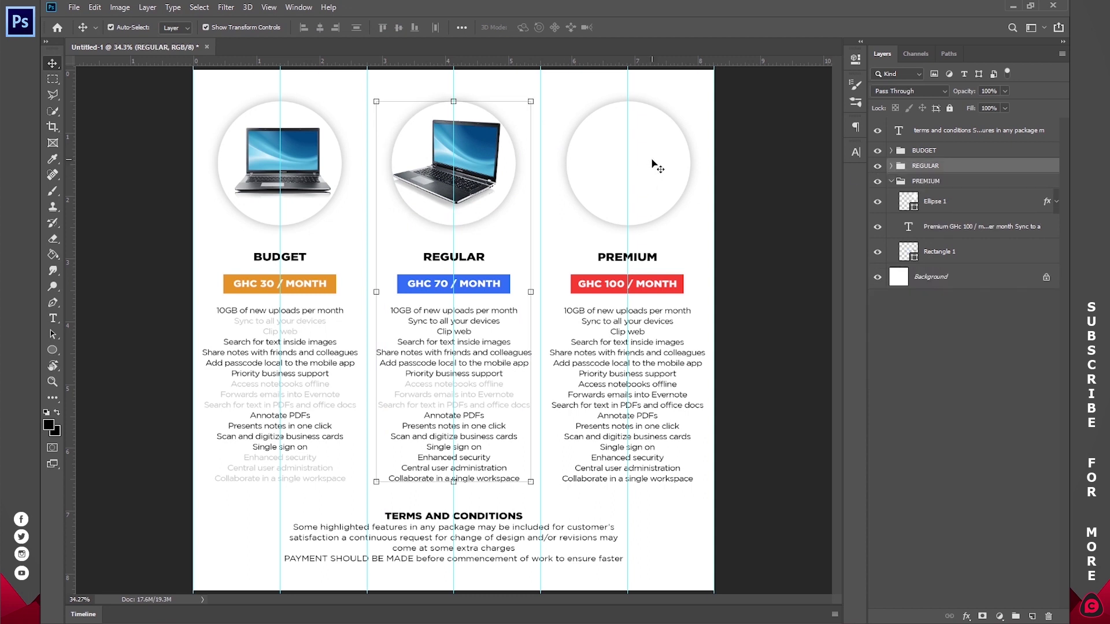
Step: Place the xxxxxaasa iMac image from the Computer & Phones folder above the Premium circle's layer in Photoshop, at about 16.42% over the circle
left_click(569, 152)
key("alt+Tab")
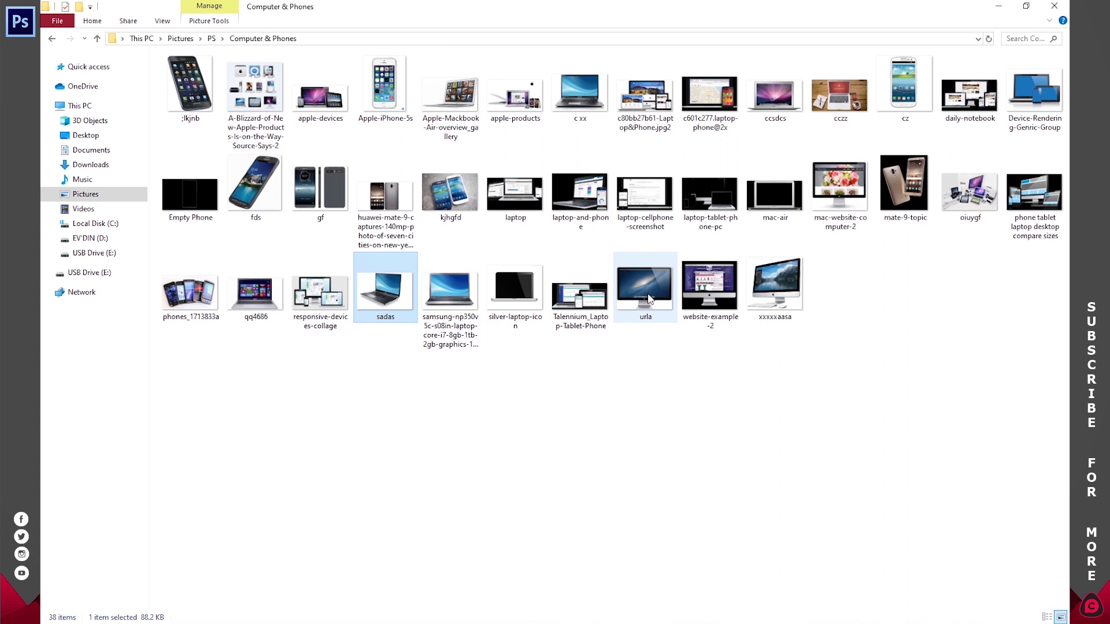
left_click_drag(788, 276, 613, 156)
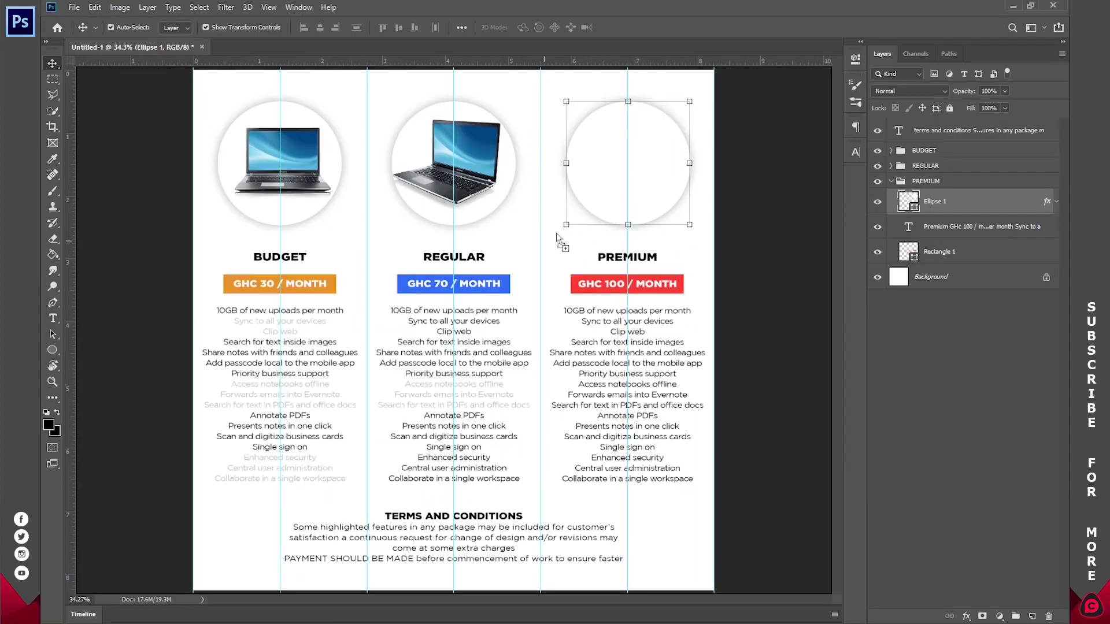
left_click_drag(202, 337, 570, 332)
left_click_drag(670, 305, 651, 144)
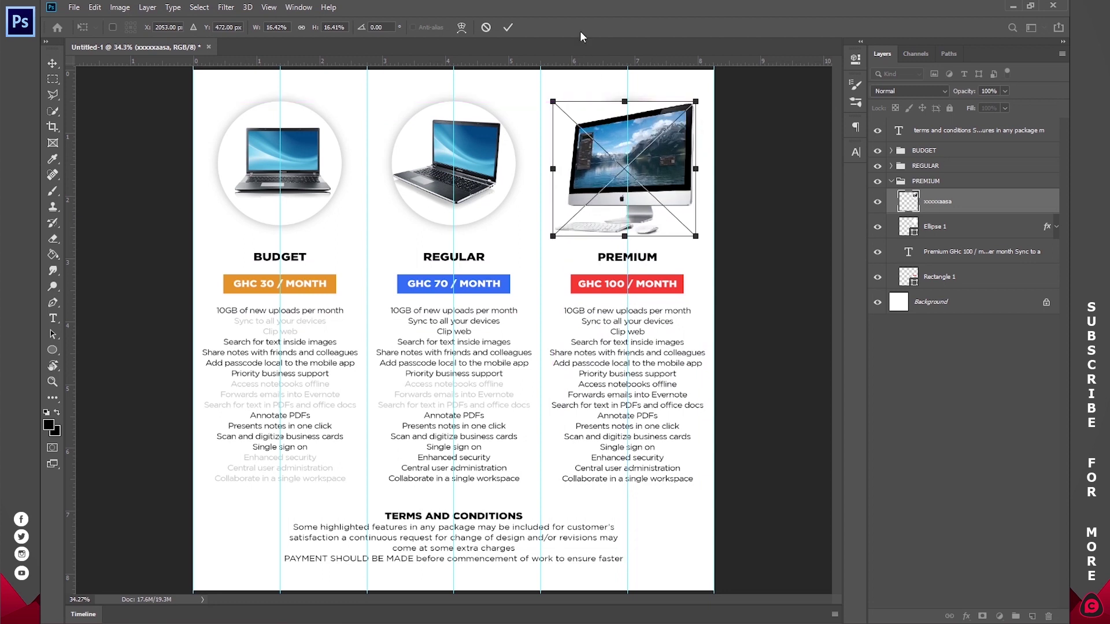
left_click(508, 27)
Step: Clip the iMac image to the Premium circle and shrink it to fit centered inside the circle
right_click(956, 200)
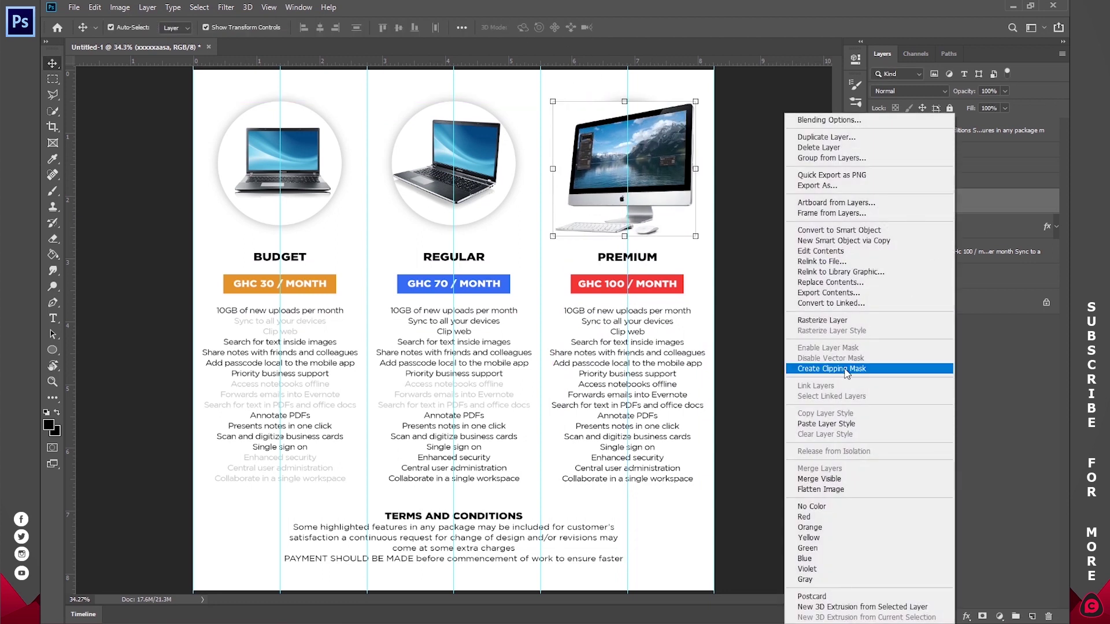
left_click(845, 370)
left_click_drag(695, 169, 675, 168)
left_click_drag(567, 168, 580, 168)
left_click_drag(612, 132, 611, 130)
key("Return")
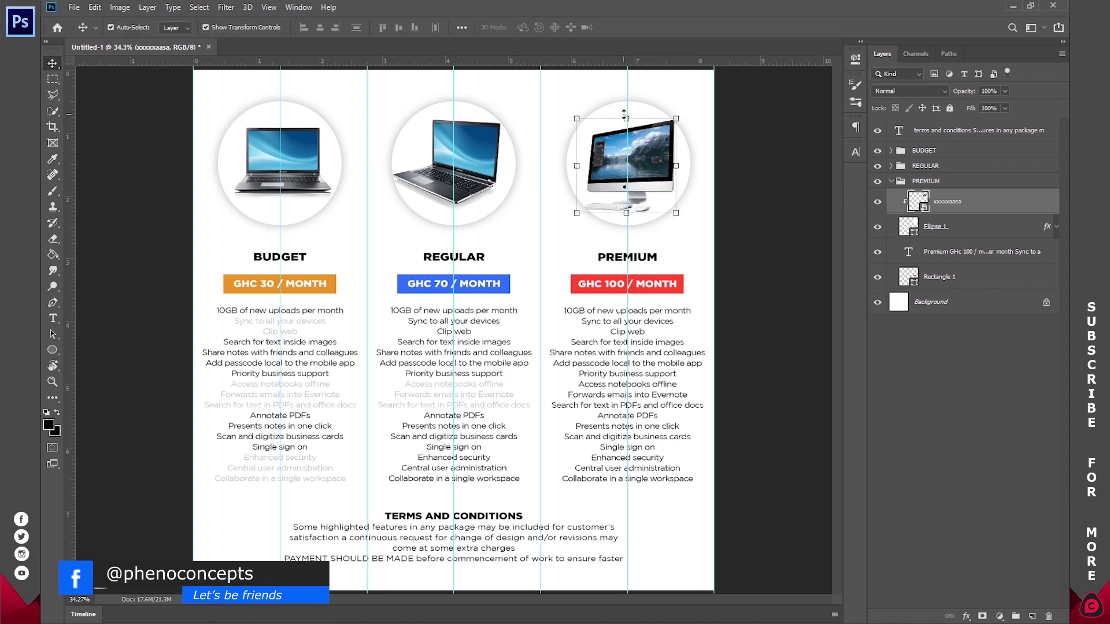
left_click(911, 391)
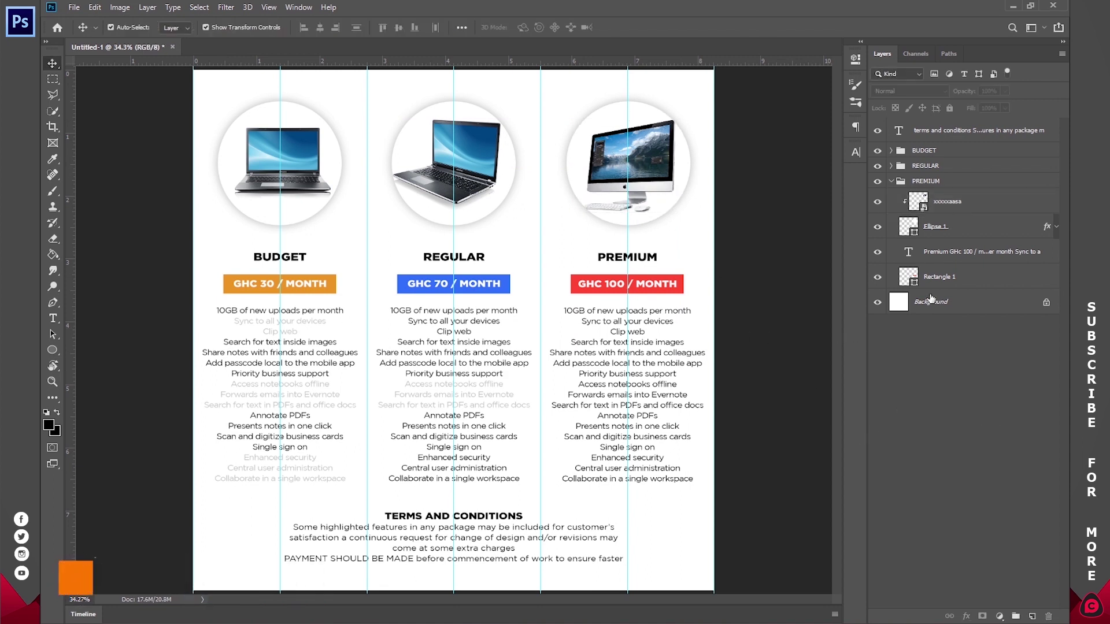
left_click(891, 181)
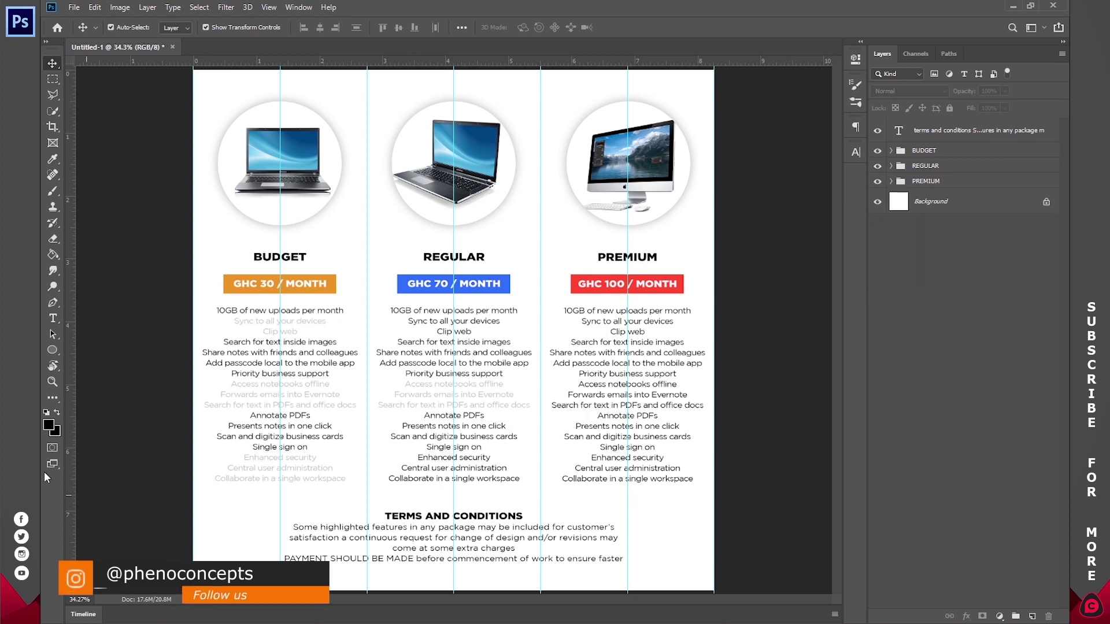
Step: Draw a thin black rectangle strip across the full width of the canvas's bottom edge and hide the guides
right_click(52, 351)
left_click(92, 350)
mouse_move(210, 564)
left_mouse_down()
mouse_move(740, 584)
mouse_move(716, 595)
left_mouse_up()
left_click(855, 59)
key("v")
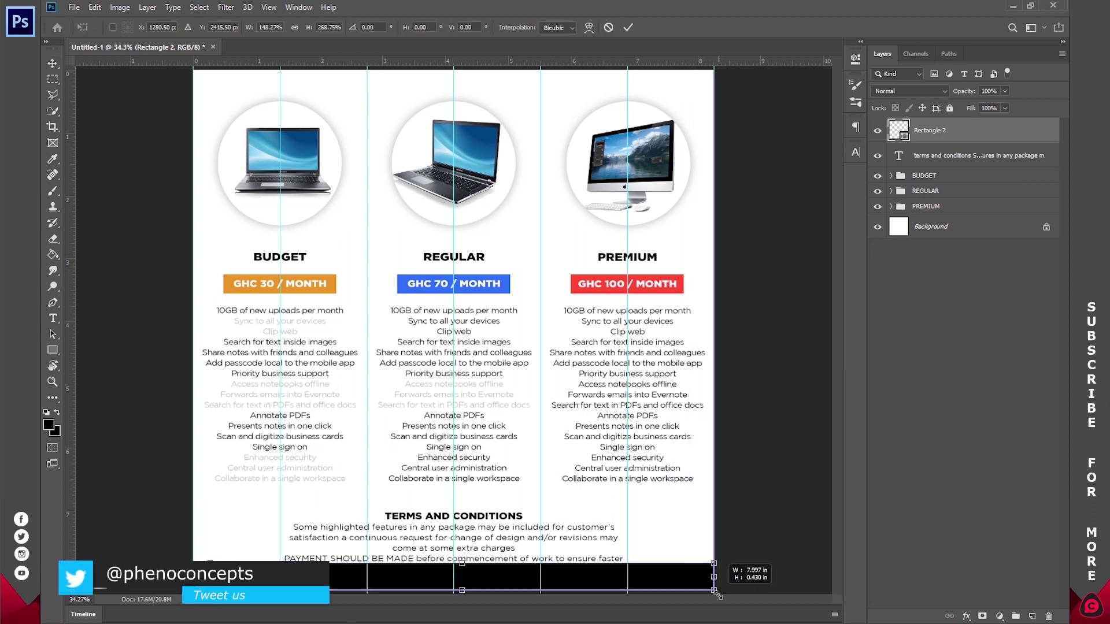
left_click_drag(210, 563, 190, 587)
key("Return")
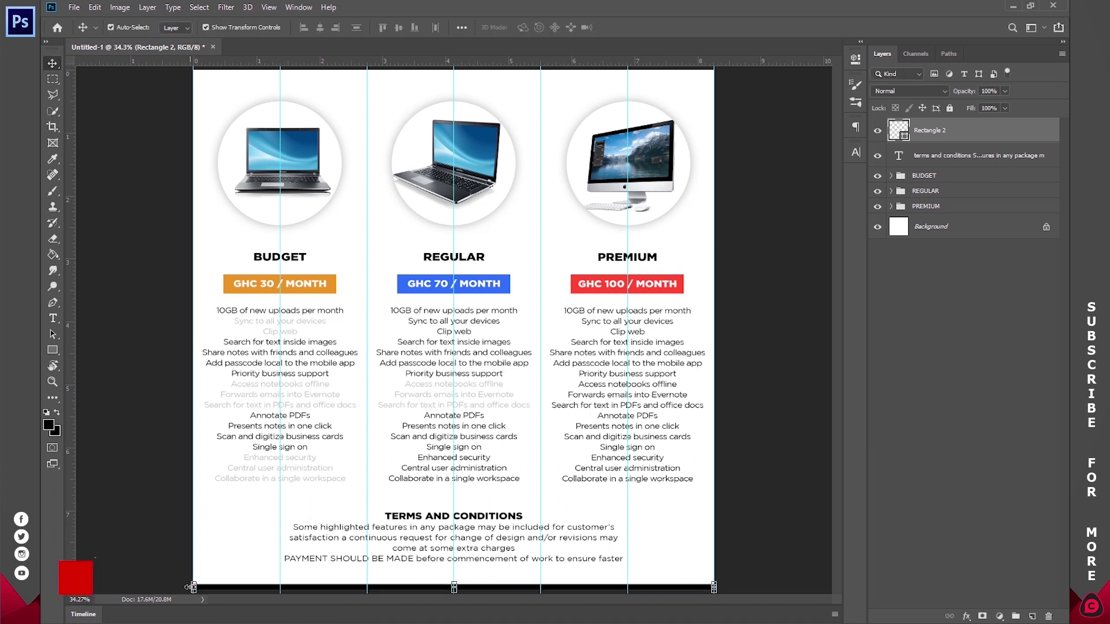
left_click(974, 417)
key("ctrl+semicolon")
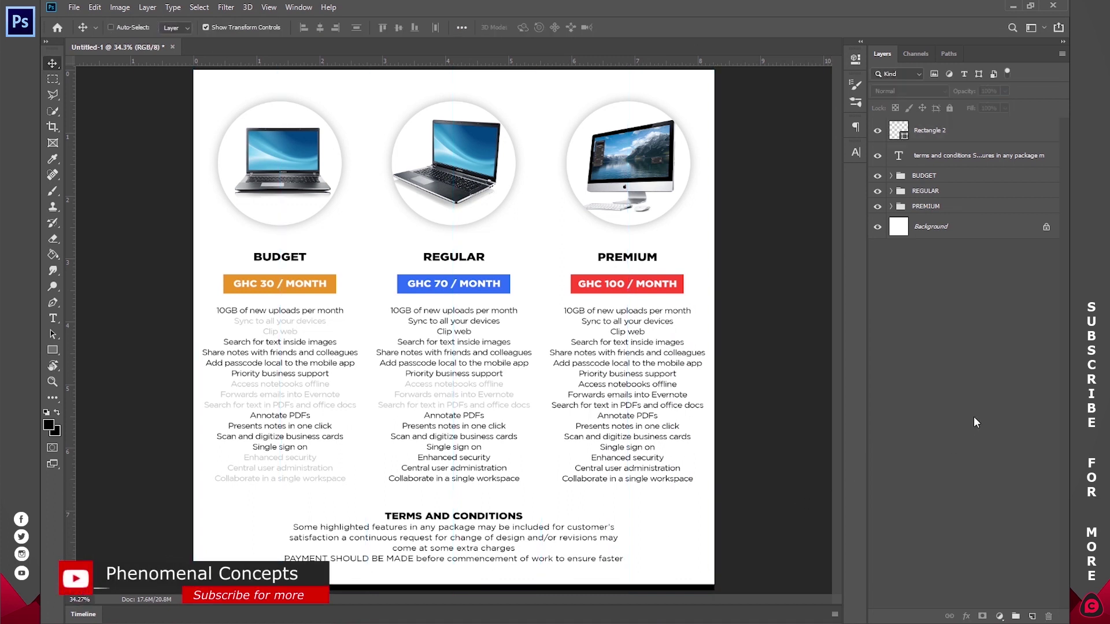